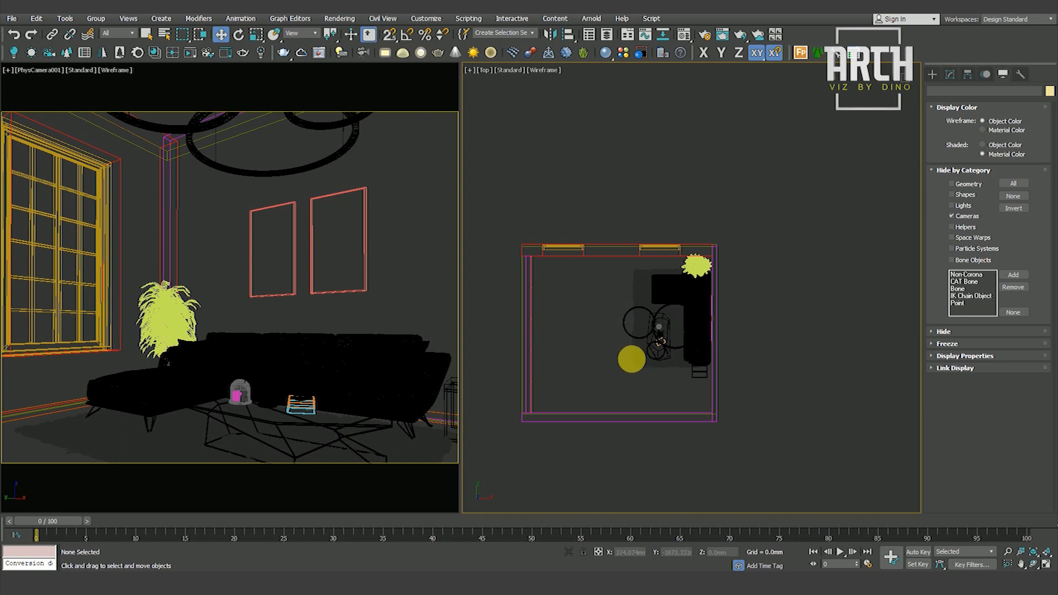
pyautogui.scroll(2, 634, 285)
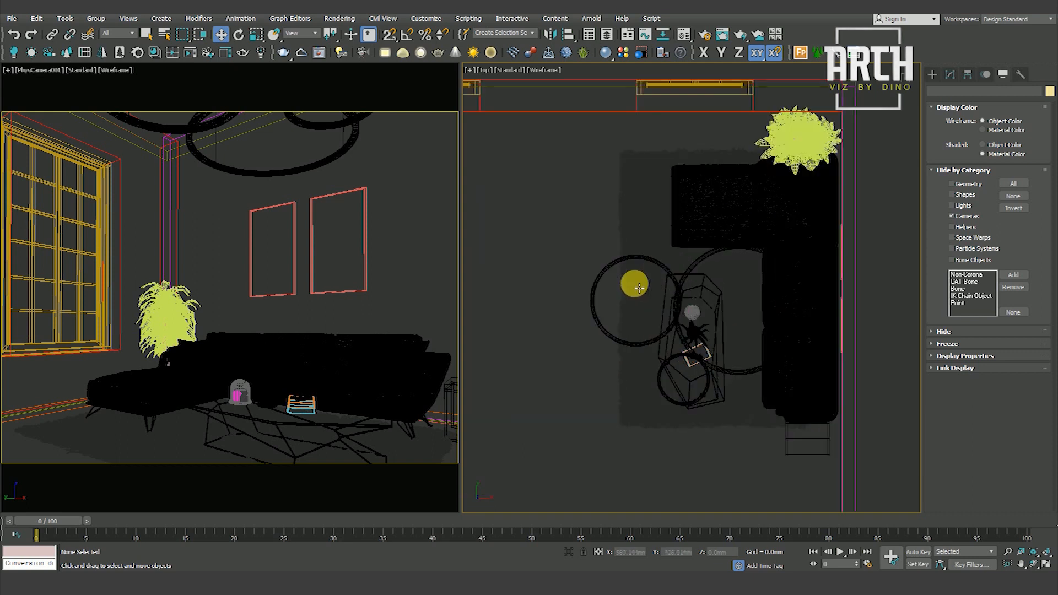
pyautogui.scroll(-3, 633, 283)
pyautogui.moveTo(632, 282); pyautogui.dragTo(633, 291, button='middle')
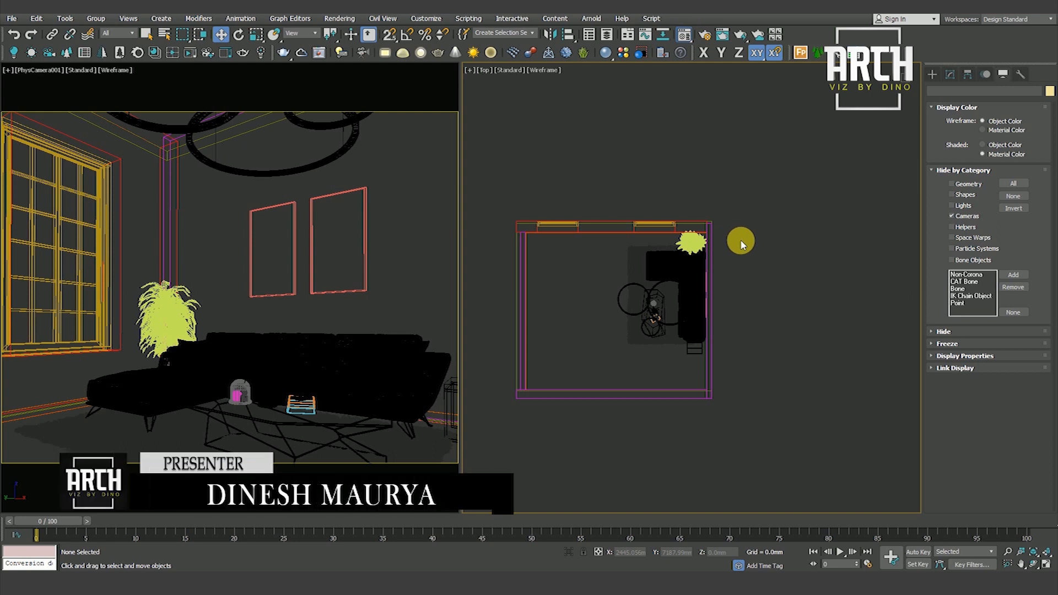
# Open the Material Editor and change the material in the last sample slot to CoronaMtl.
pyautogui.click(683, 35)
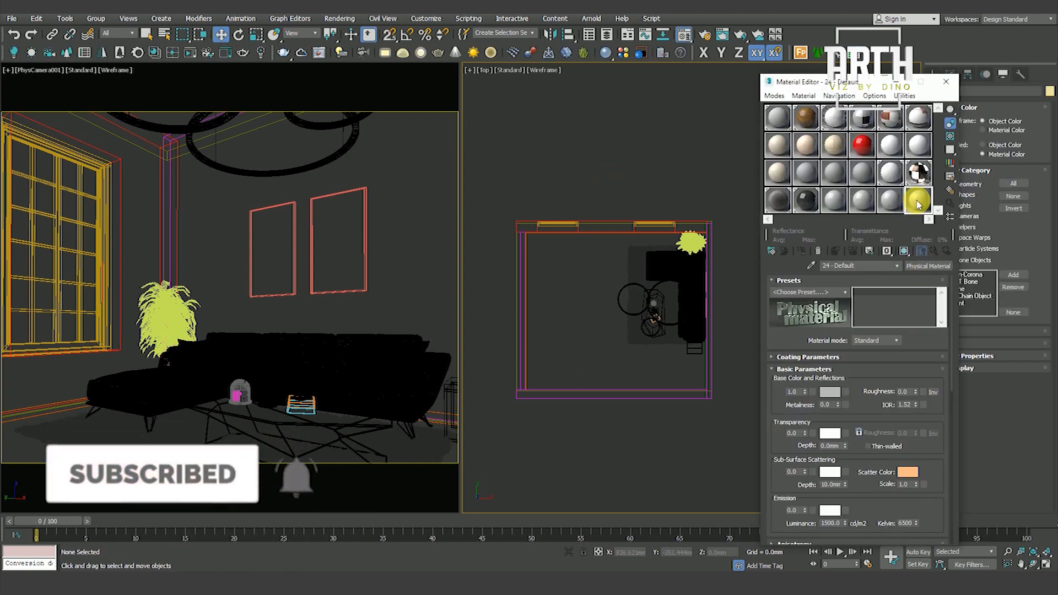
pyautogui.click(928, 265)
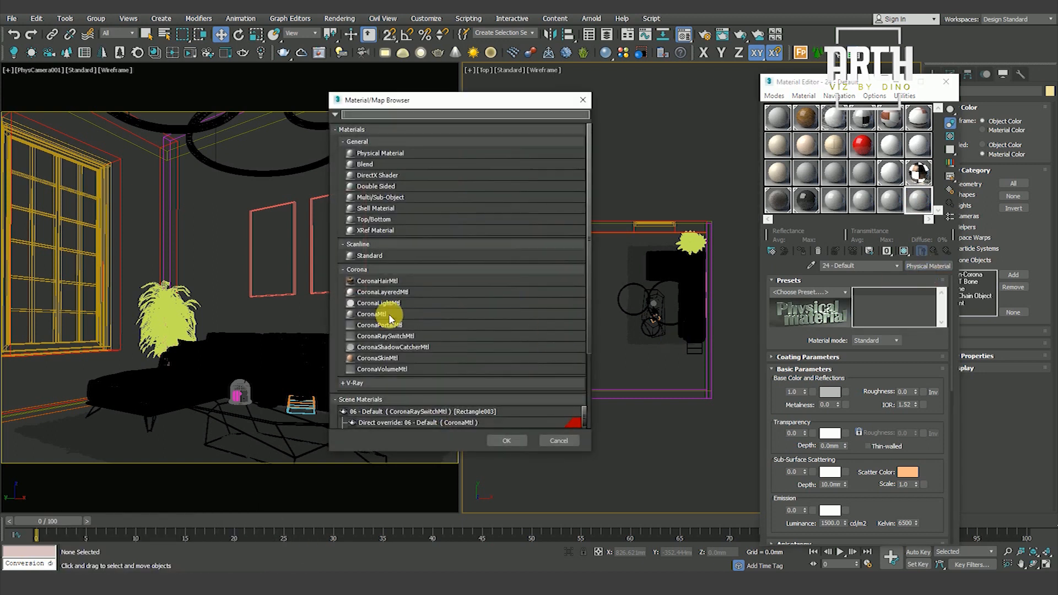
pyautogui.click(507, 440)
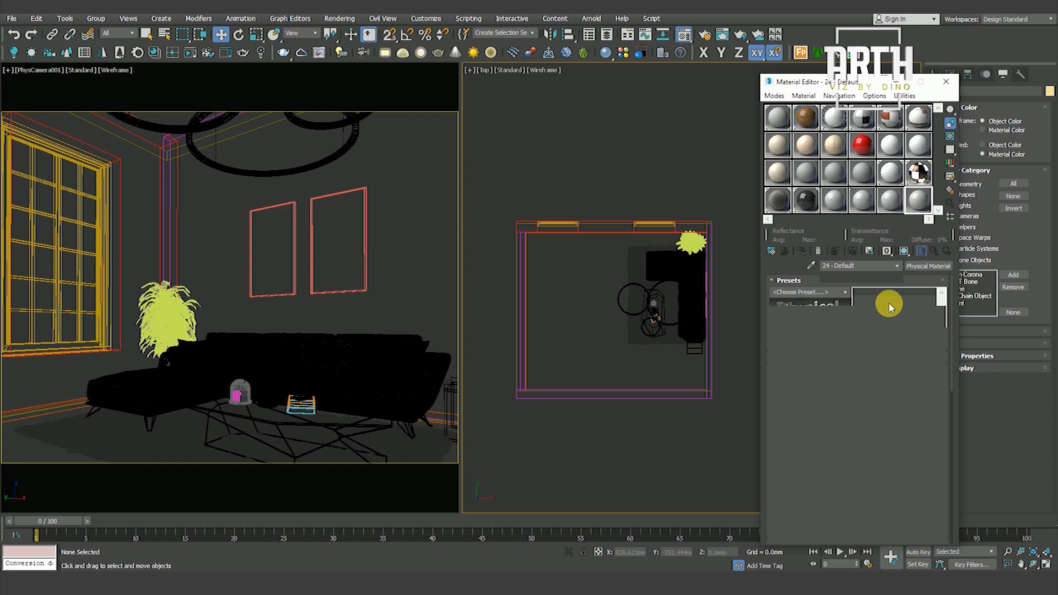
# Assign a CoronaColorCorrect map to the diffuse color of the new Corona material.
pyautogui.click(920, 298)
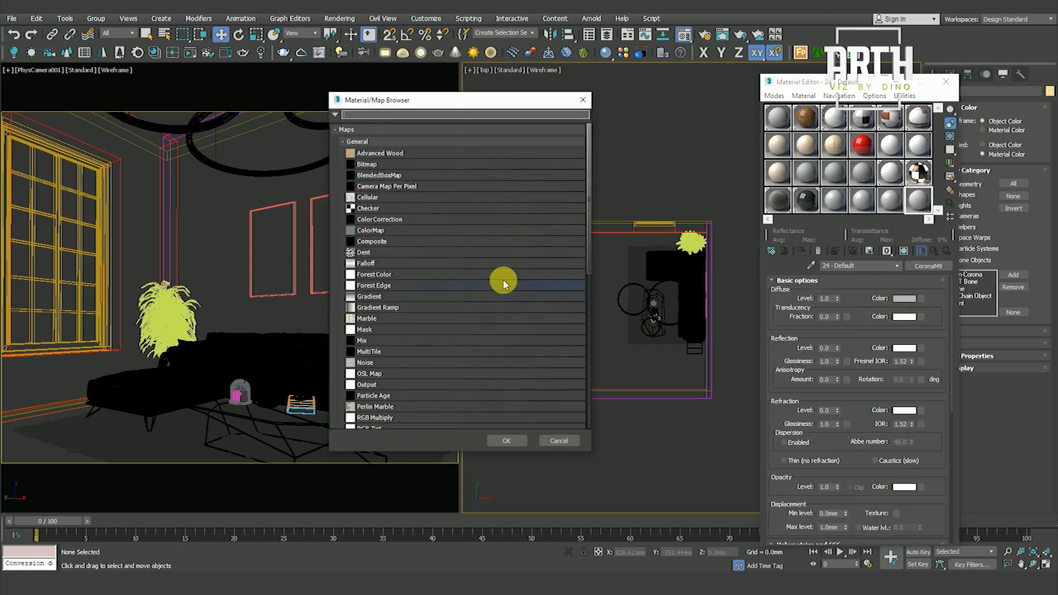
pyautogui.click(364, 142)
pyautogui.click(375, 173)
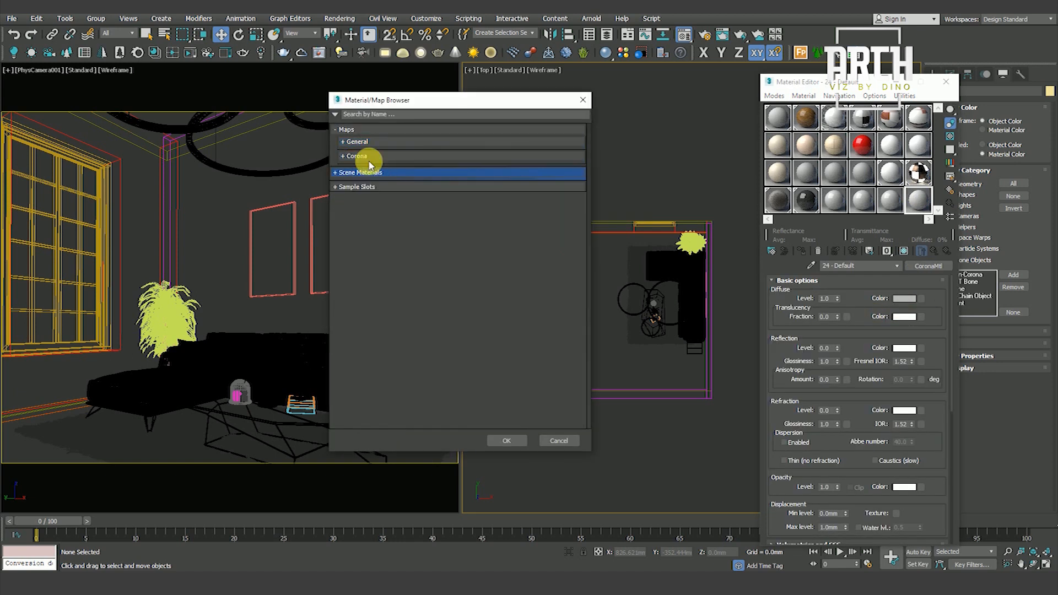
pyautogui.click(369, 157)
pyautogui.click(385, 212)
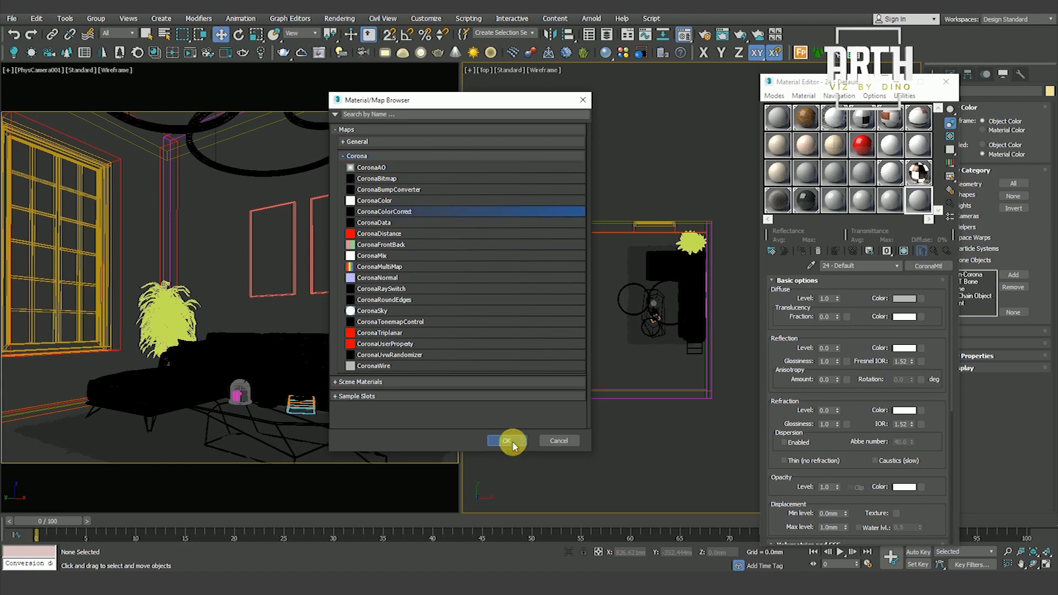
pyautogui.click(504, 440)
# Load a CoronaSky map as the input of the color correct map and return to the color correct level.
pyautogui.click(910, 297)
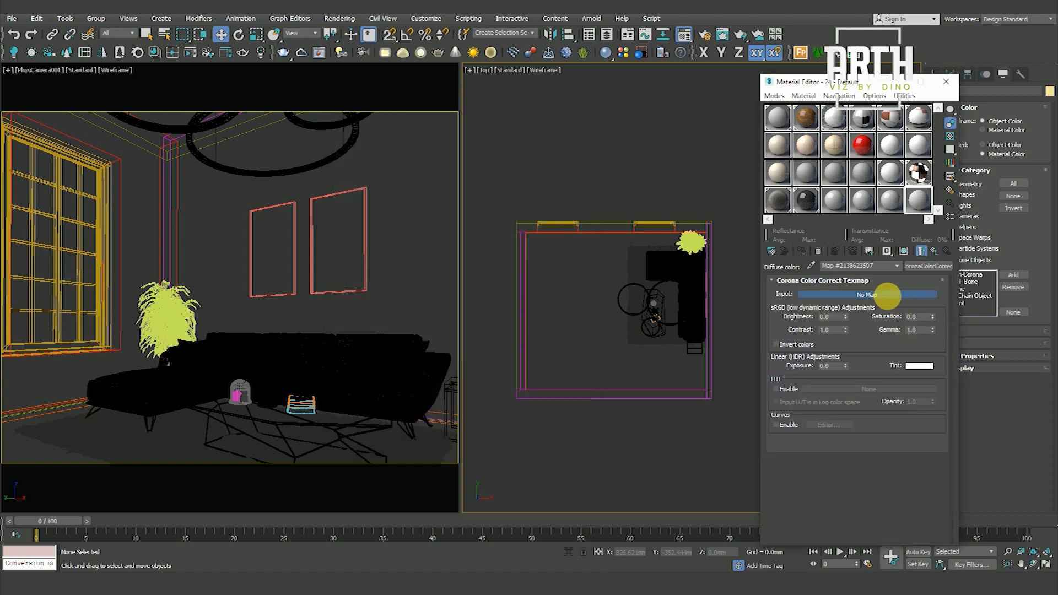
pyautogui.click(367, 310)
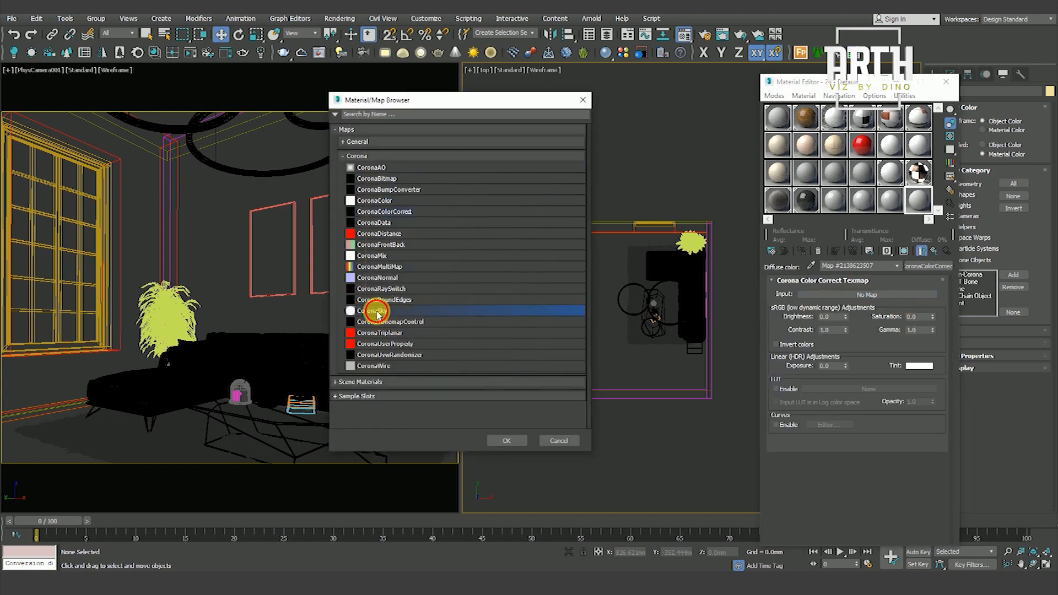
pyautogui.click(507, 441)
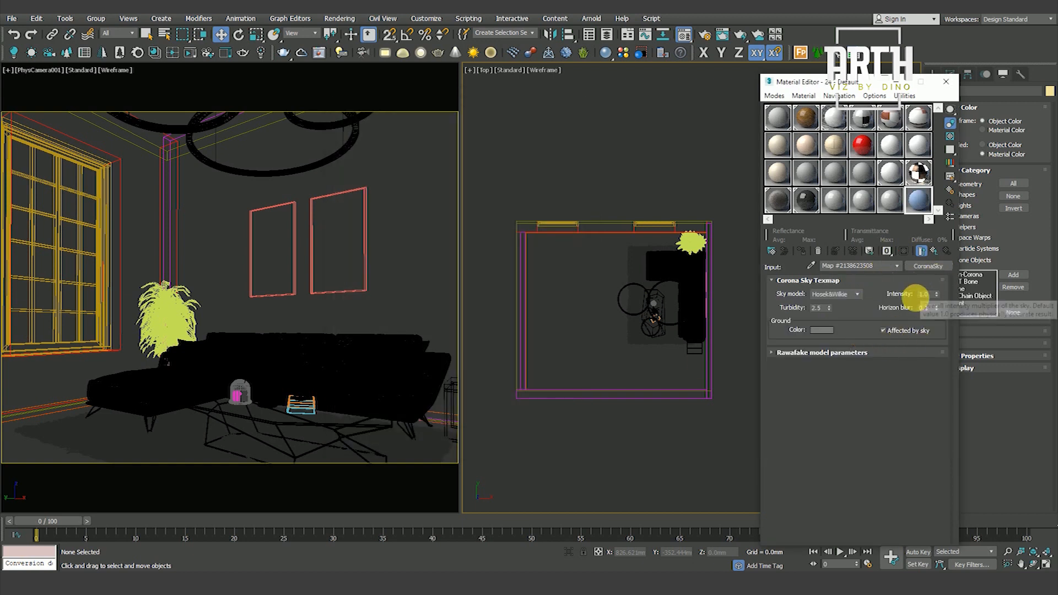
pyautogui.doubleClick(932, 300)
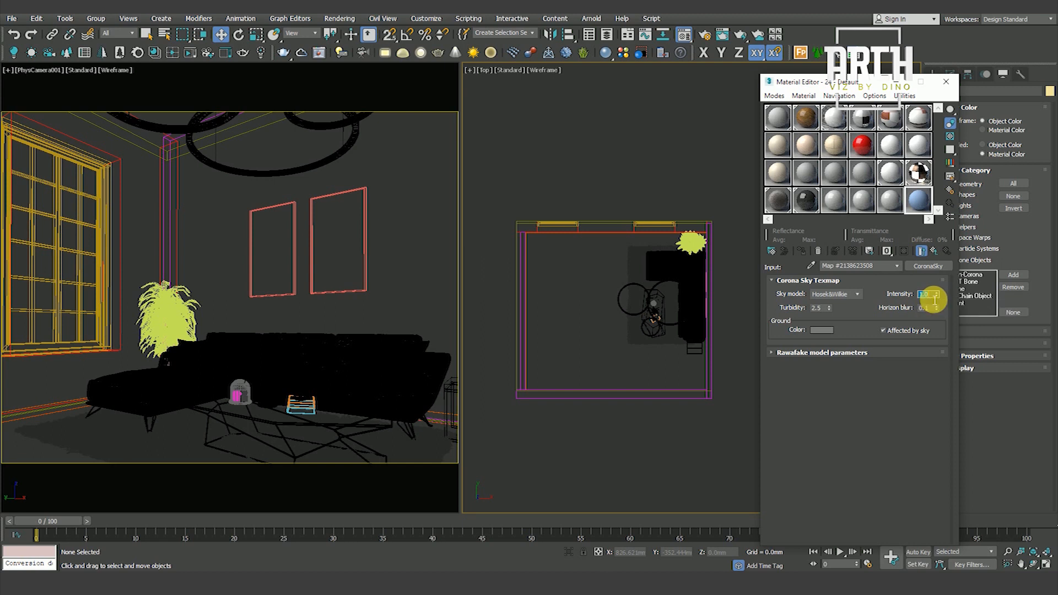
pyautogui.click(934, 250)
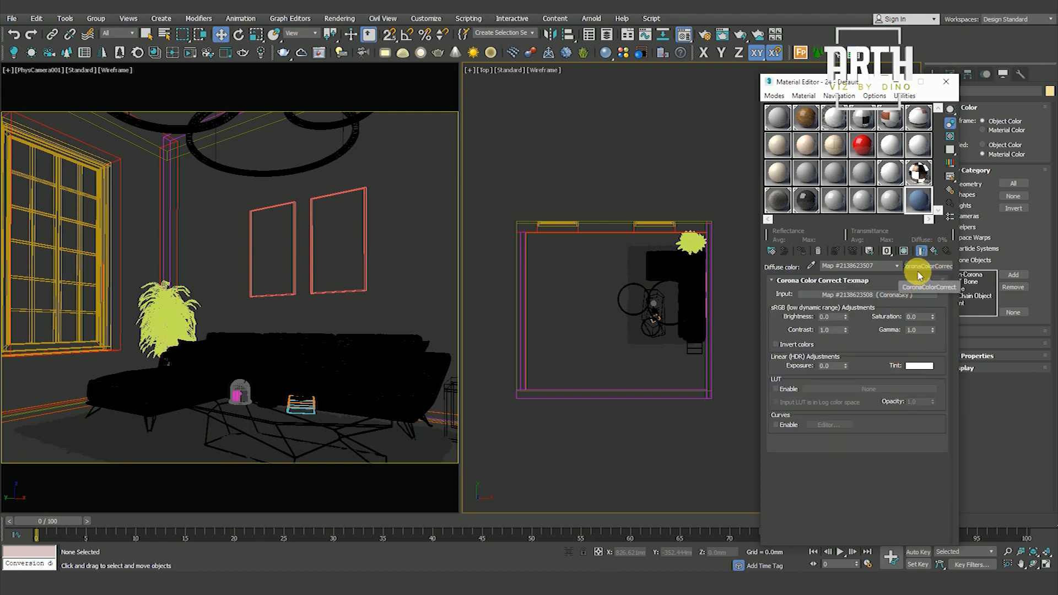
# Assign the CoronaColorCorrect map as the scene's environment map and place that map in the last material sample slot.
pyautogui.click(338, 19)
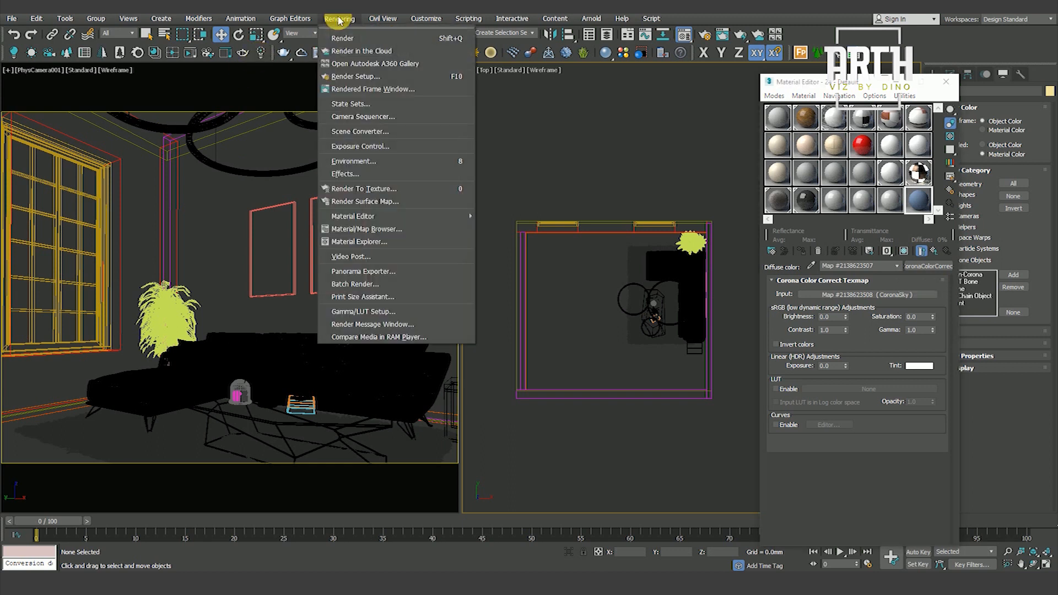
pyautogui.click(367, 154)
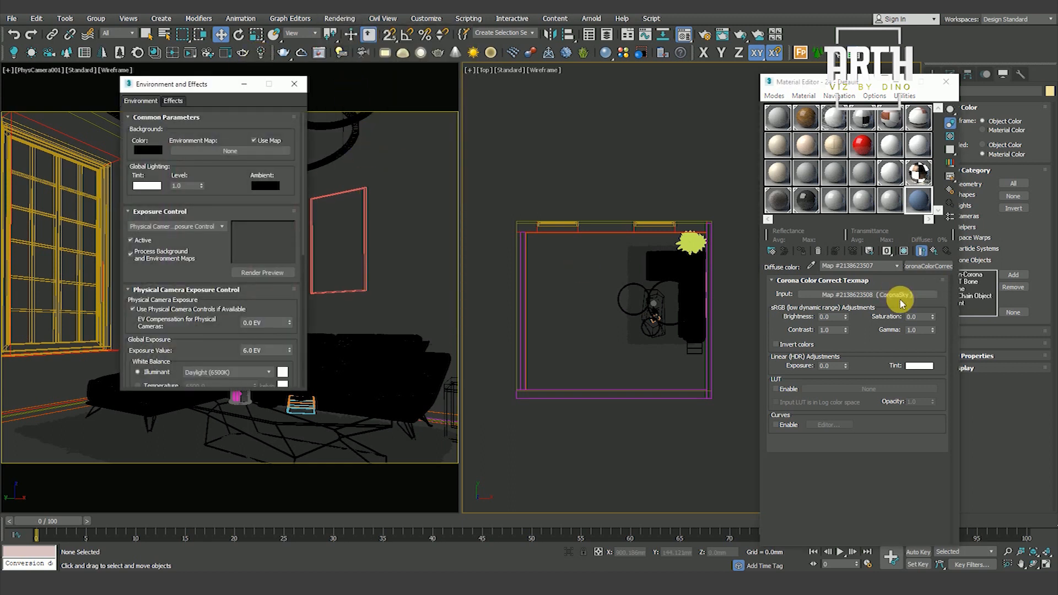
pyautogui.moveTo(918, 277); pyautogui.dragTo(247, 155)
pyautogui.click(189, 269)
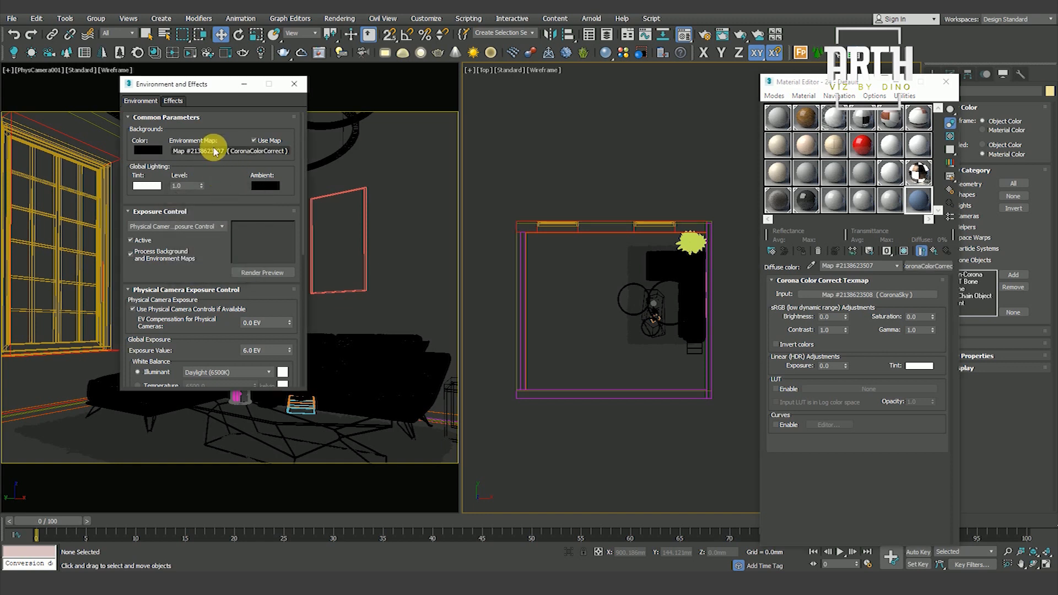
pyautogui.moveTo(895, 315); pyautogui.dragTo(916, 197)
pyautogui.click(844, 352)
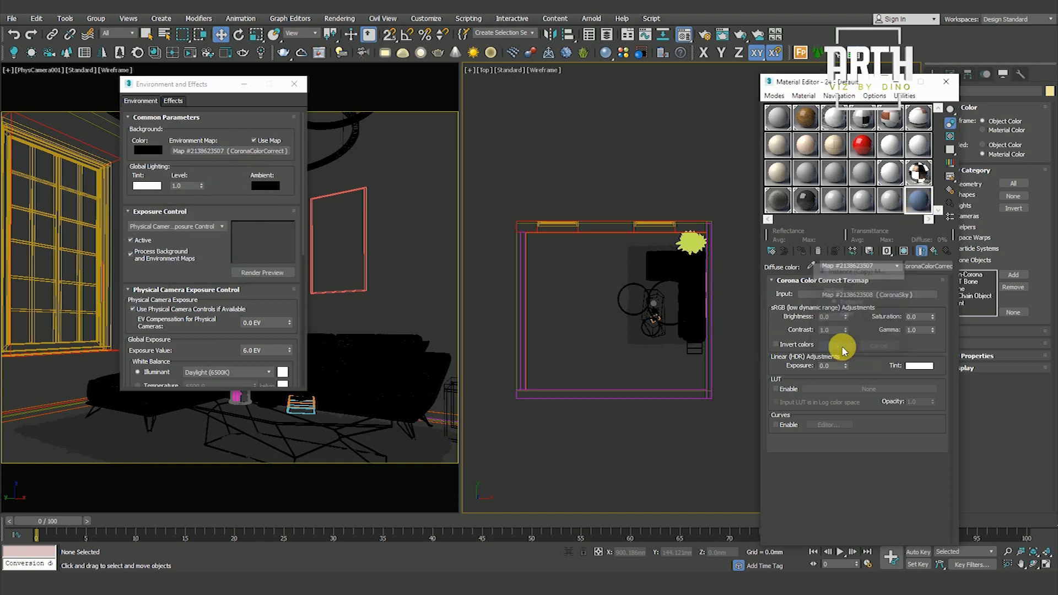
# Set the environment's exposure control to no exposure control and close the environment settings.
pyautogui.click(172, 226)
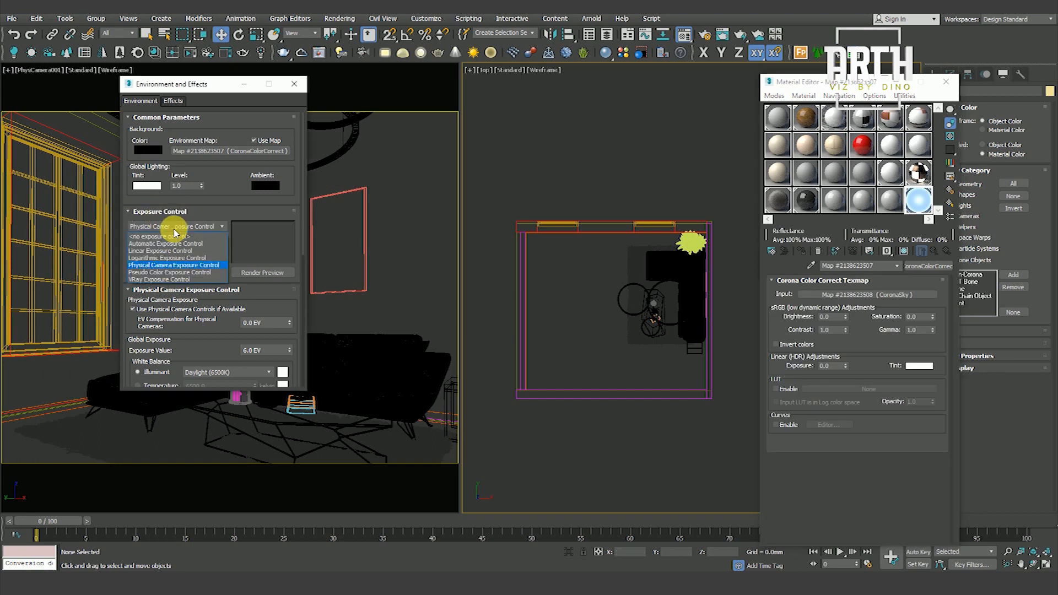
pyautogui.click(172, 239)
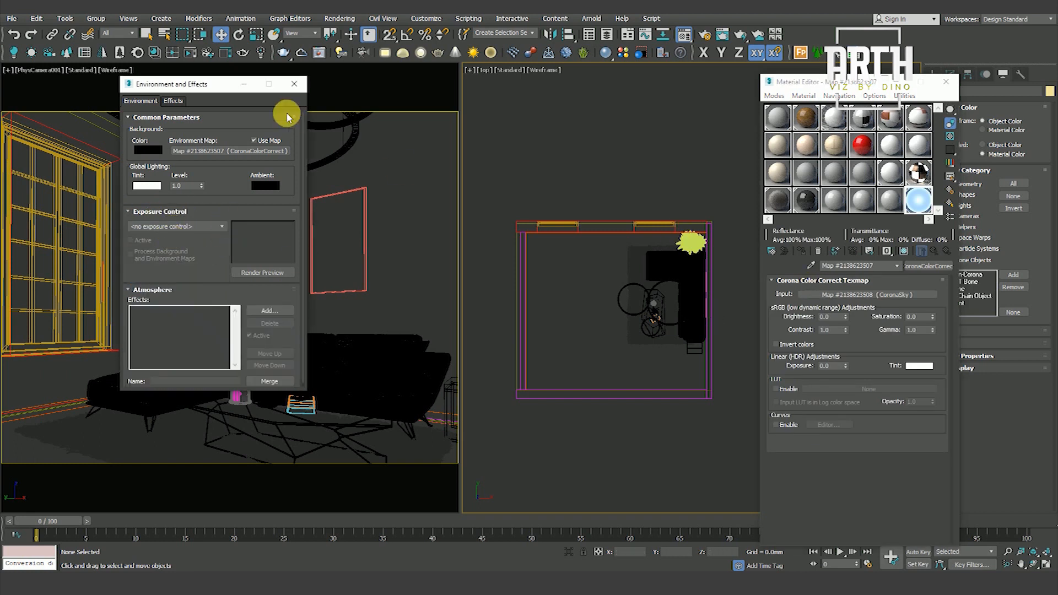
pyautogui.click(295, 84)
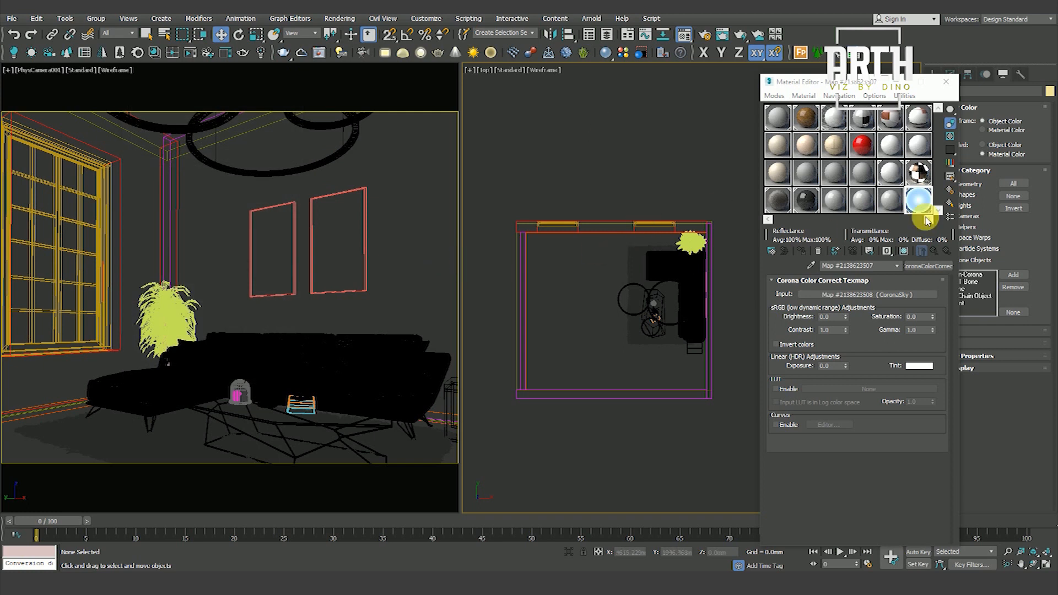
# Set the saturation of the environment's color correct map to -0.2.
pyautogui.click(902, 293)
pyautogui.click(934, 252)
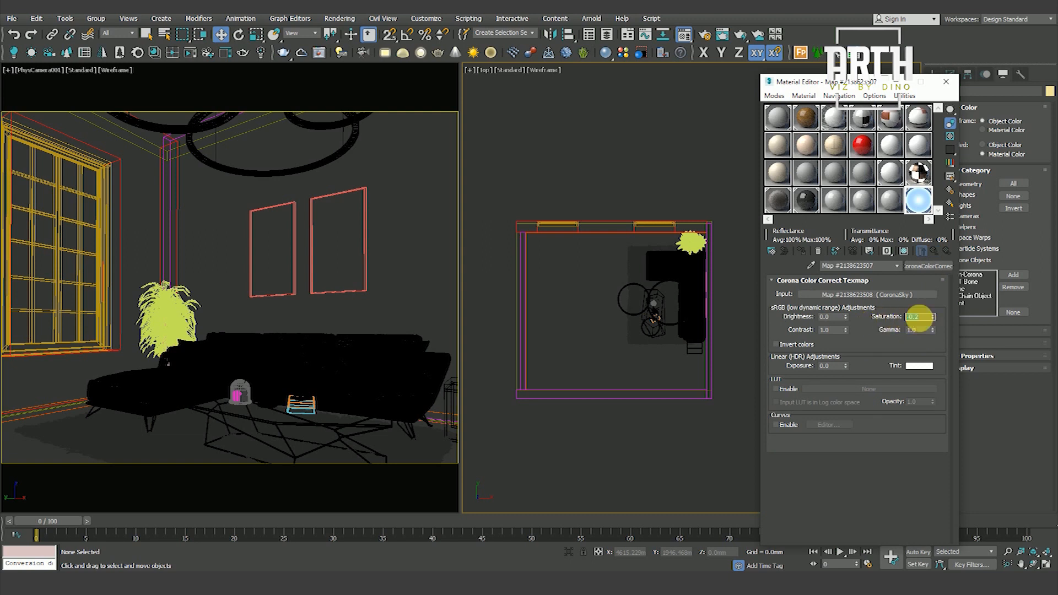
pyautogui.click(895, 474)
# Start an interactive Corona render of the PhysCamera001 view in the frame buffer and dismiss the error message window.
pyautogui.click(206, 194)
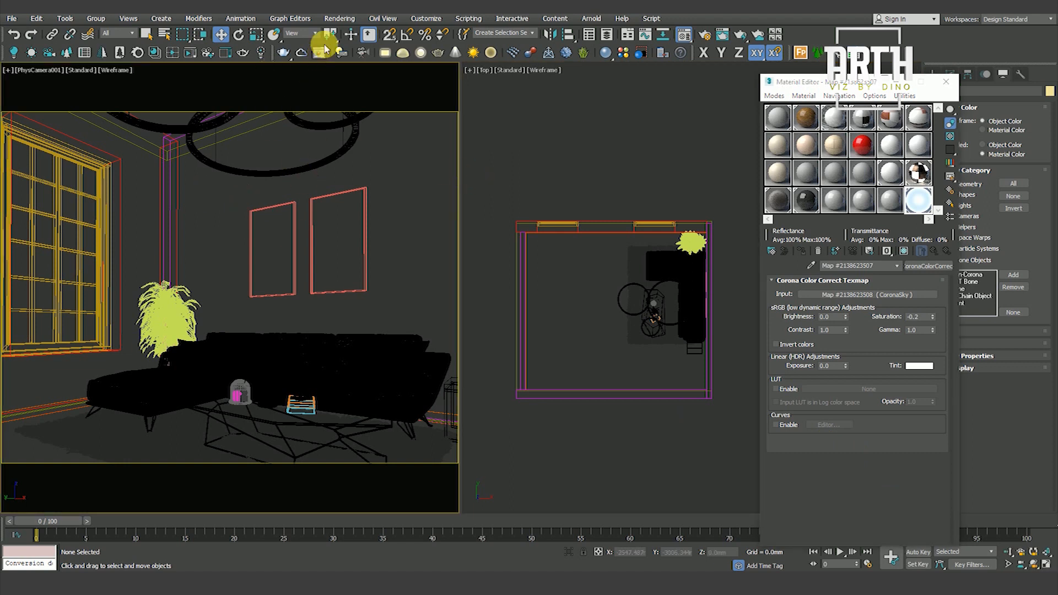
pyautogui.click(339, 18)
pyautogui.click(347, 78)
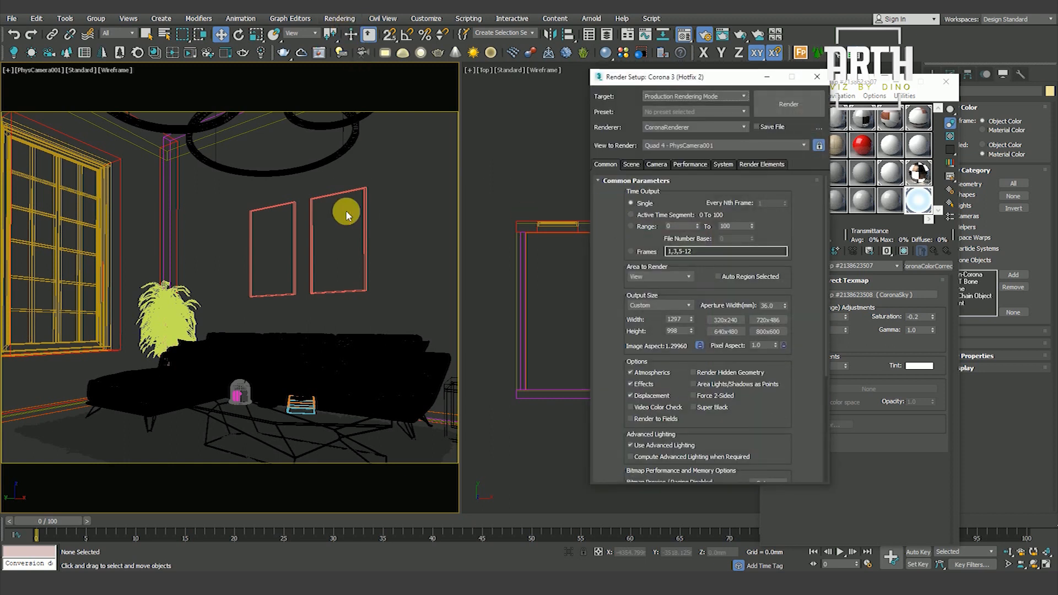
pyautogui.click(631, 164)
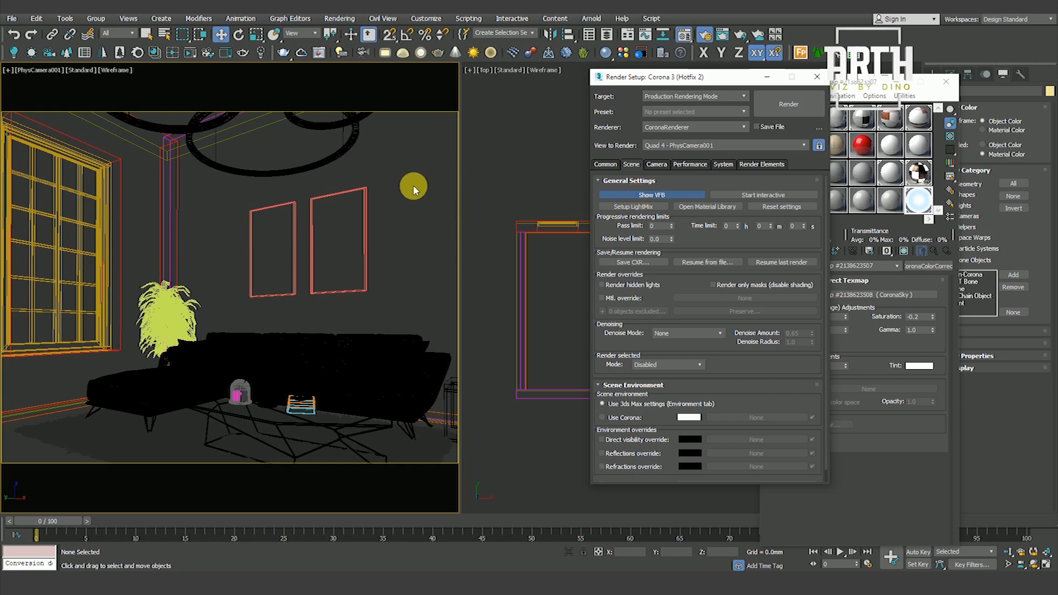
pyautogui.click(651, 195)
pyautogui.moveTo(338, 55); pyautogui.dragTo(339, 126)
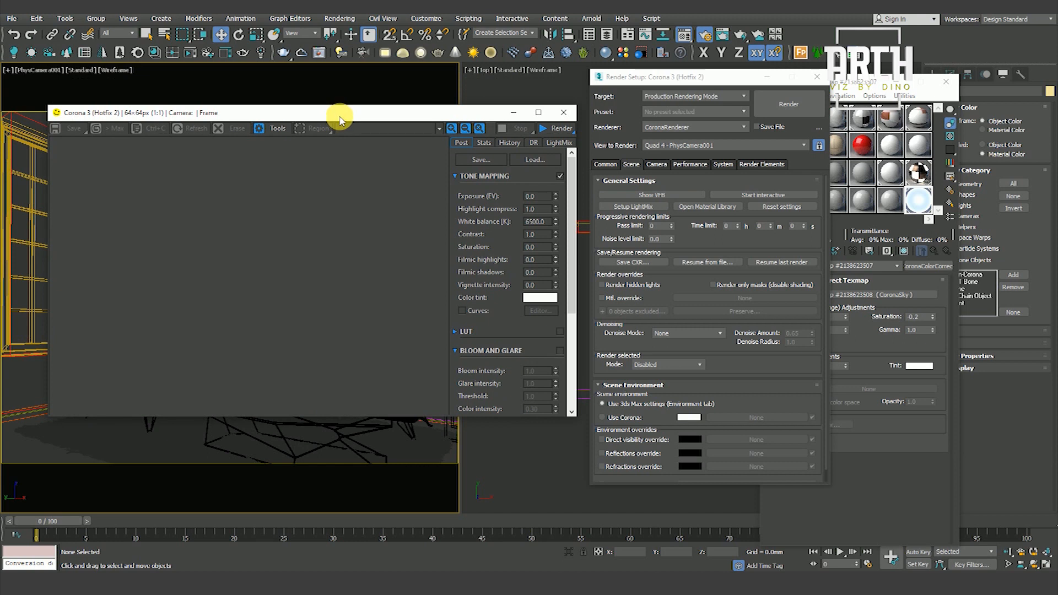
pyautogui.click(559, 131)
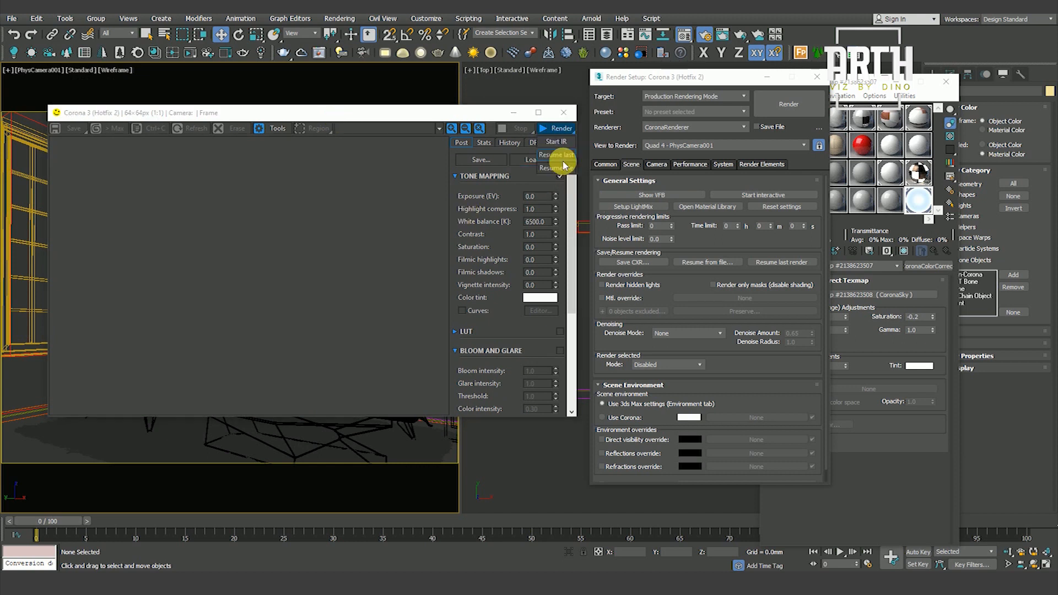
pyautogui.click(563, 143)
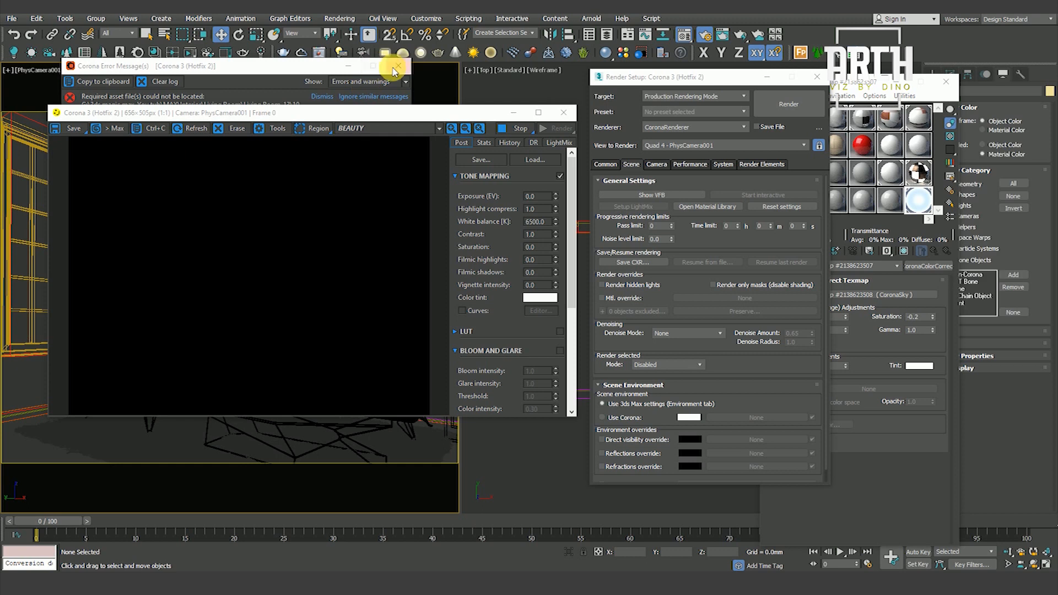
pyautogui.click(395, 67)
pyautogui.moveTo(323, 117); pyautogui.dragTo(302, 141)
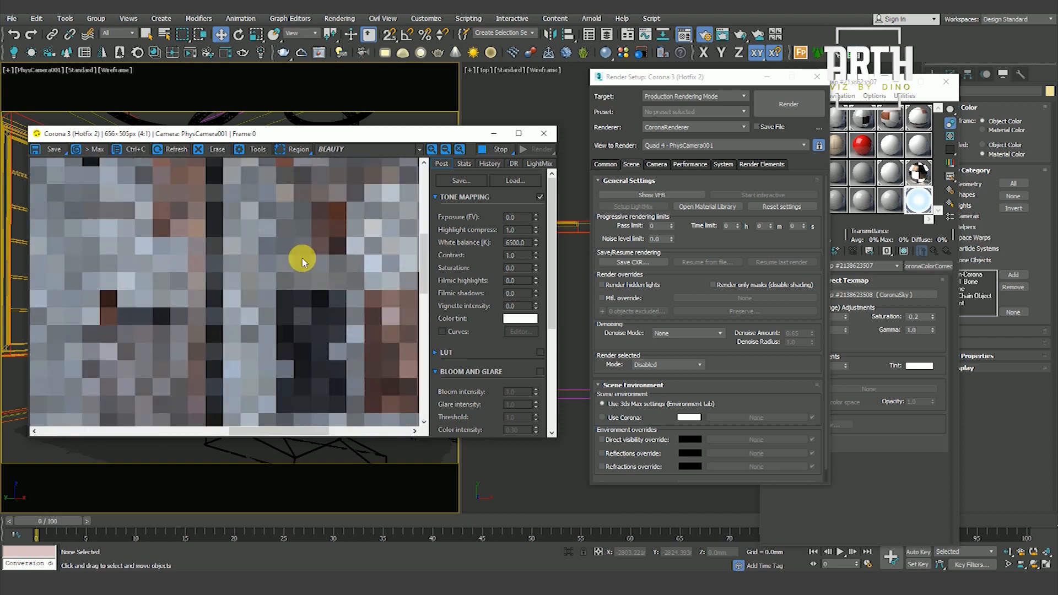
# Examine the wall pictures and overall room brightness in the interactive render.
pyautogui.scroll(1, 300, 265)
pyautogui.scroll(1, 298, 268)
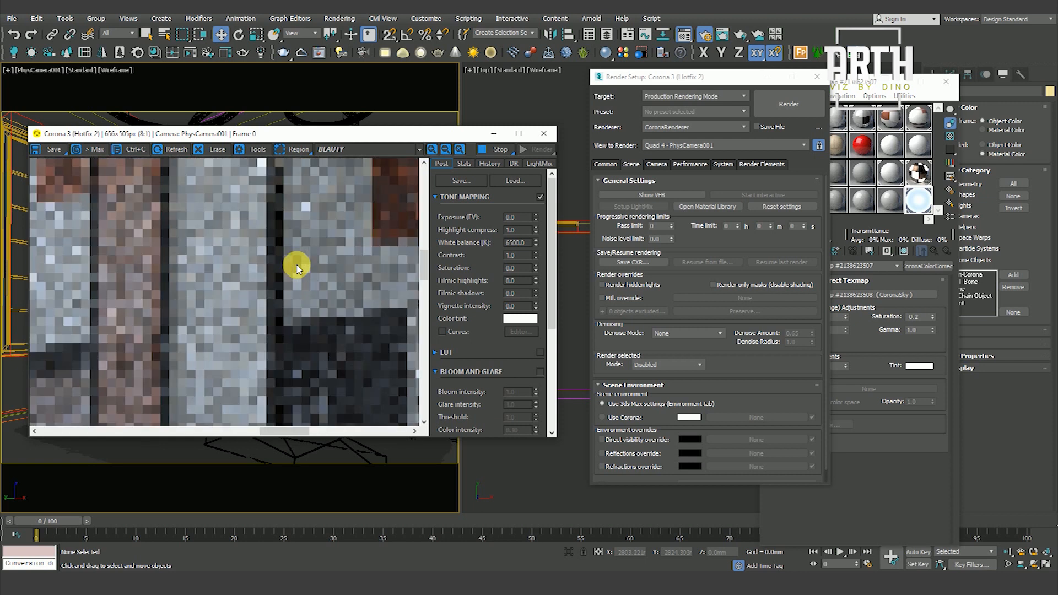
pyautogui.scroll(-2, 298, 268)
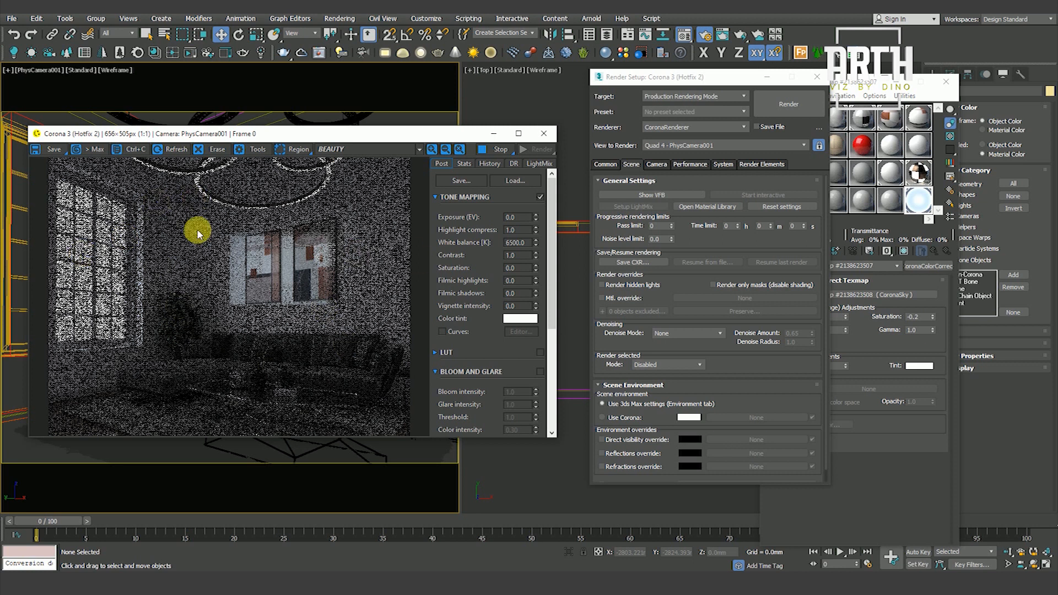
pyautogui.scroll(1, 235, 280)
pyautogui.scroll(-1, 242, 277)
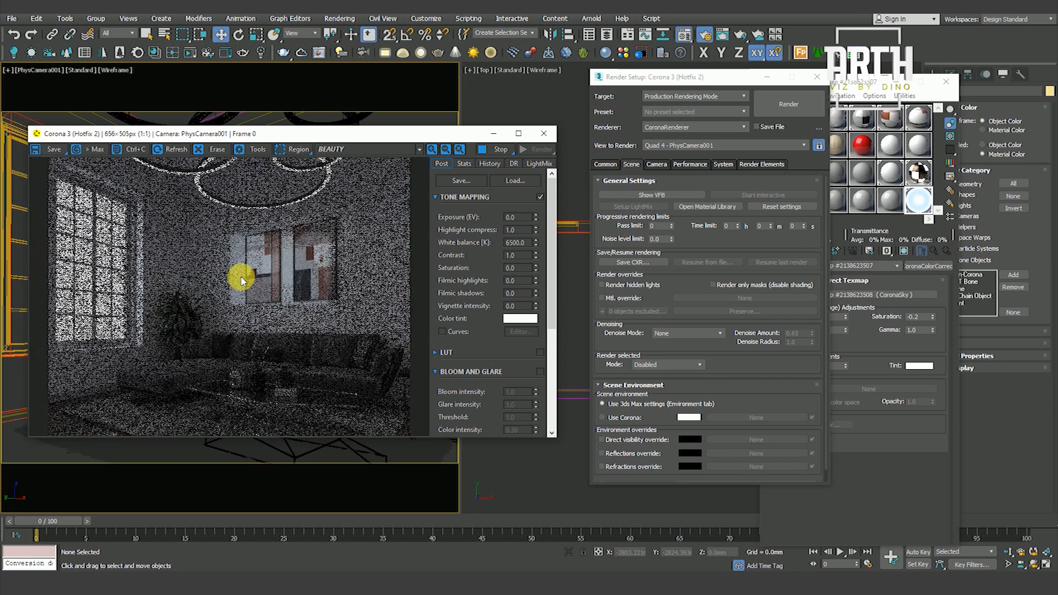
pyautogui.scroll(1, 277, 283)
pyautogui.scroll(-1, 272, 289)
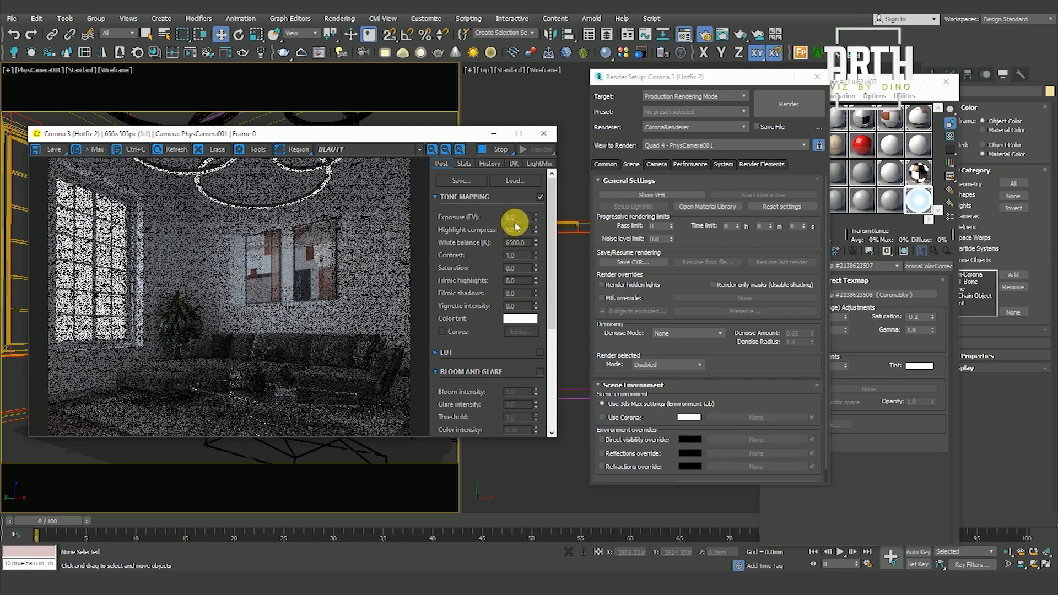
# Set the render's tone mapping to exposure 2.0, highlight compression 50.0 and white balance 6000.
pyautogui.write('2')
pyautogui.press('Return')
pyautogui.press('Tab')
pyautogui.write('1')
pyautogui.write('00')
pyautogui.press('Return')
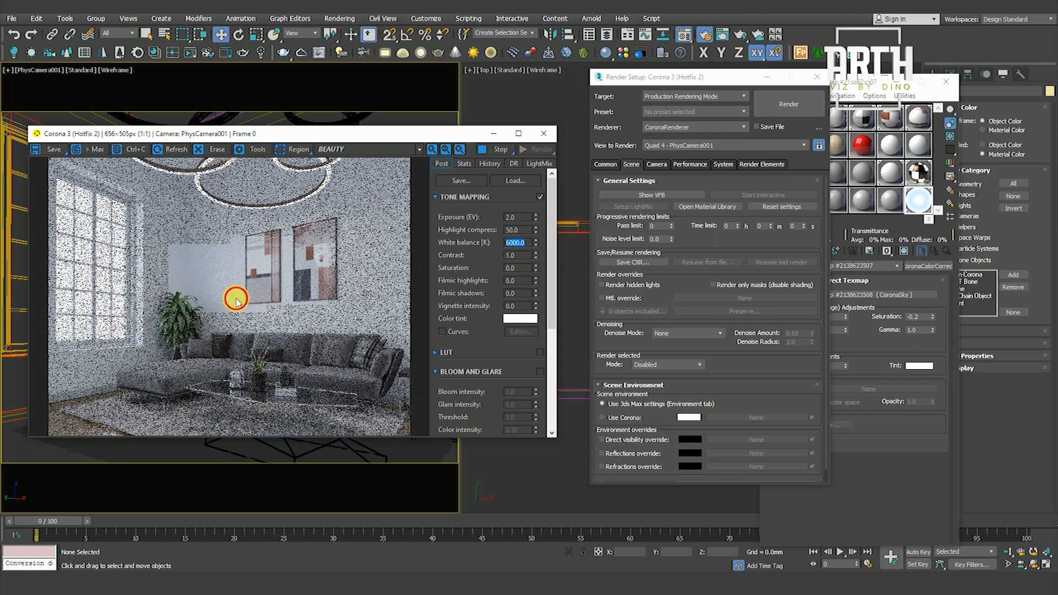
# Inspect the brightened render up close around the plant, the wall pictures and the sofa.
pyautogui.scroll(2, 230, 282)
pyautogui.scroll(-1, 231, 281)
pyautogui.scroll(2, 232, 283)
pyautogui.scroll(-2, 231, 273)
pyautogui.scroll(2, 234, 259)
pyautogui.scroll(-2, 231, 257)
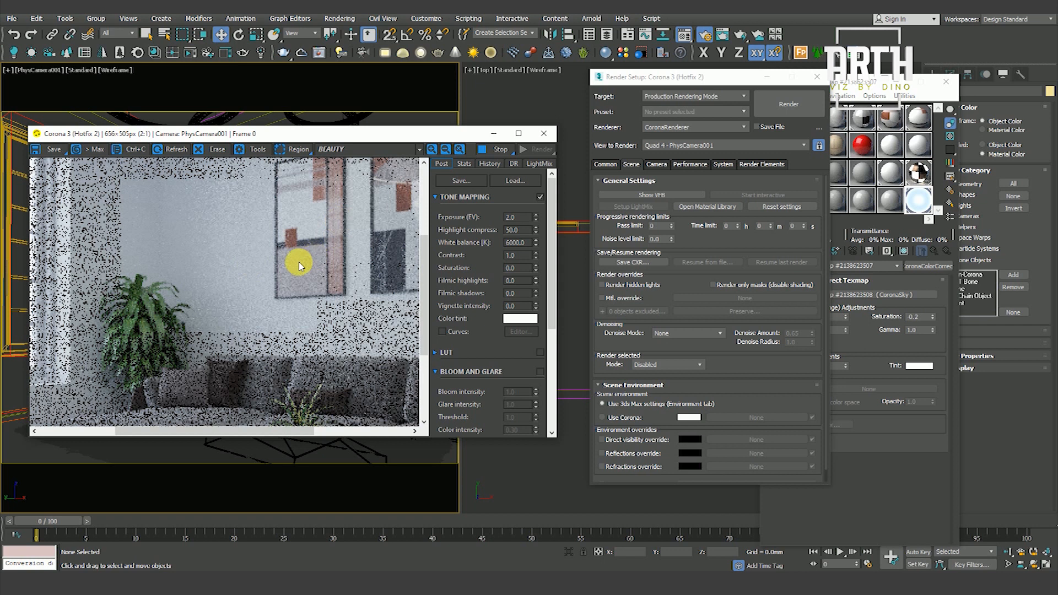
pyautogui.scroll(-1, 307, 276)
pyautogui.scroll(2, 329, 253)
pyautogui.scroll(-2, 338, 267)
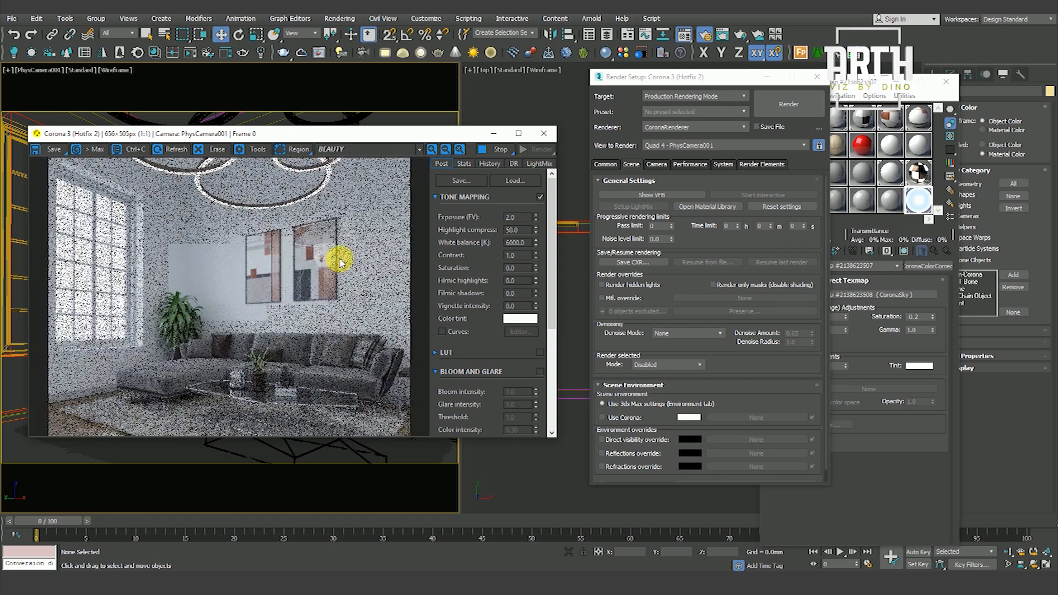
# Examine the sofa, plant, wall pictures and window curtains up close in the interactive render.
pyautogui.scroll(2, 193, 361)
pyautogui.moveTo(207, 358); pyautogui.dragTo(267, 309, button='middle')
pyautogui.scroll(-1, 253, 284)
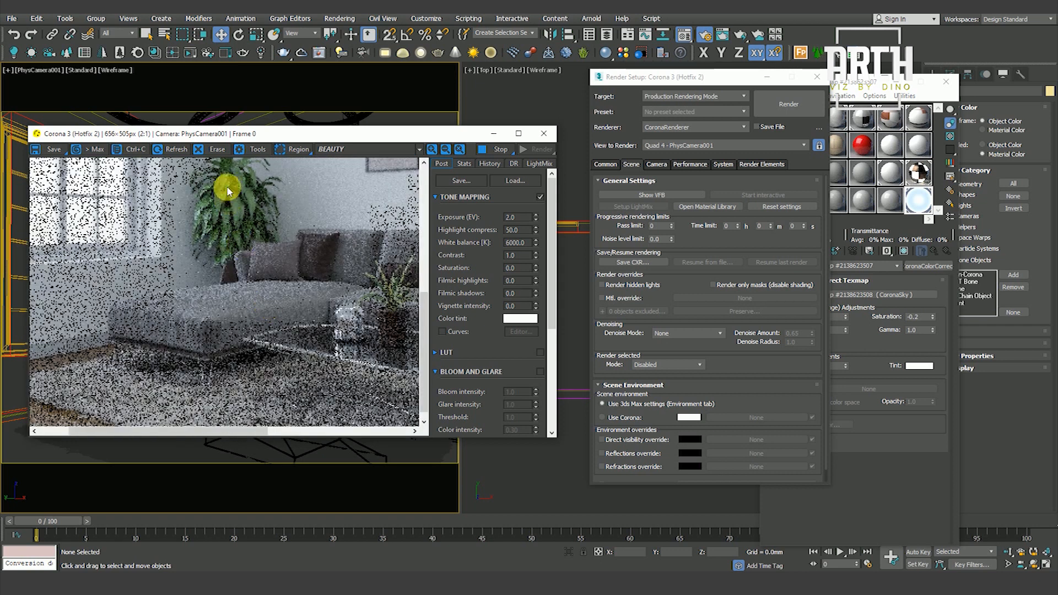
pyautogui.scroll(-1, 275, 329)
pyautogui.scroll(1, 285, 333)
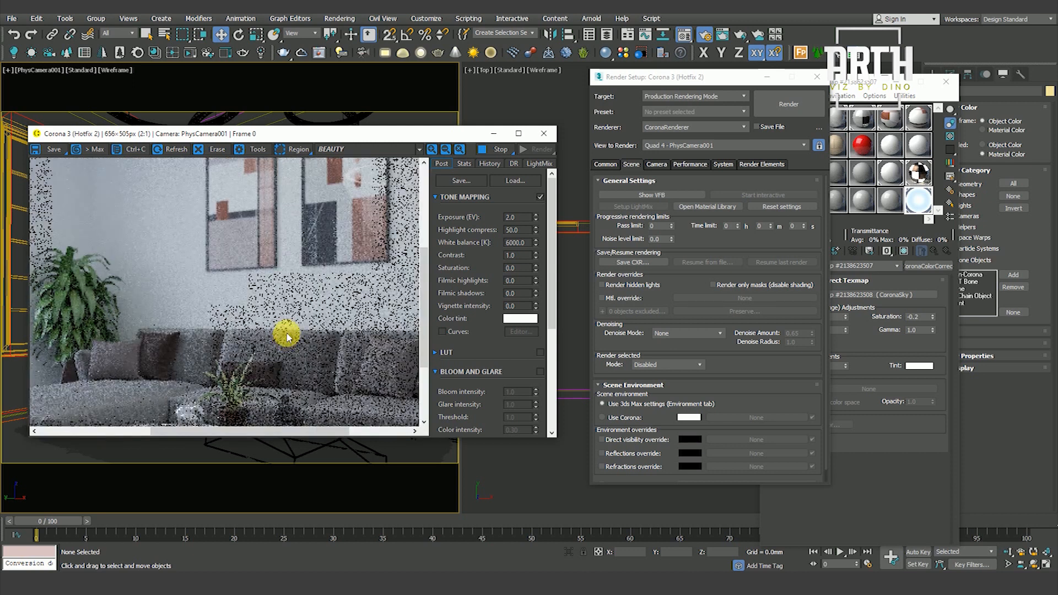
pyautogui.scroll(-1, 285, 325)
pyautogui.moveTo(188, 132); pyautogui.dragTo(247, 118)
pyautogui.scroll(1, 160, 237)
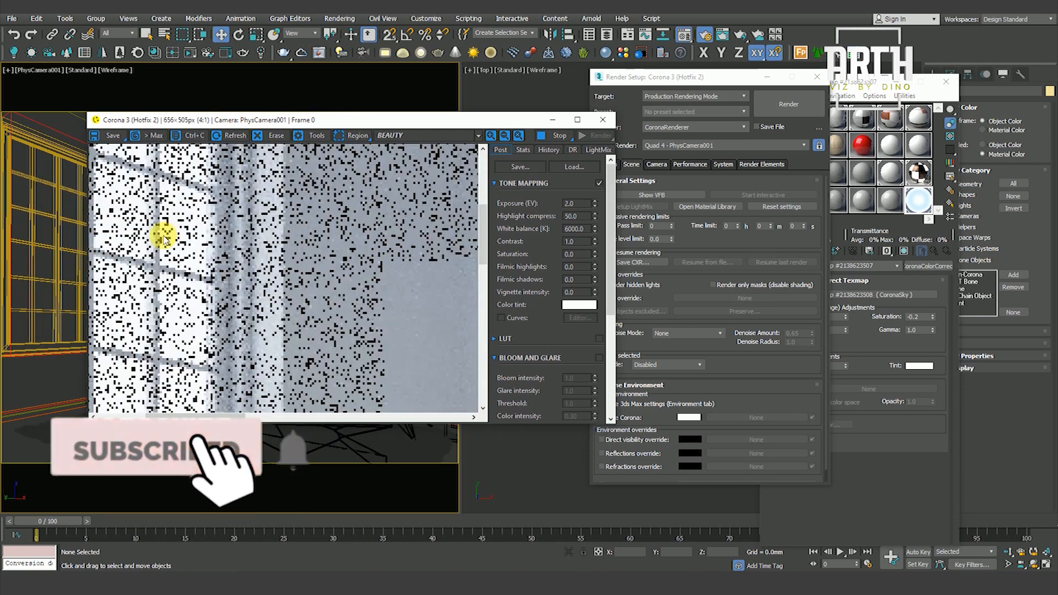
pyautogui.scroll(-1, 160, 236)
pyautogui.scroll(1, 270, 189)
pyautogui.scroll(-1, 268, 193)
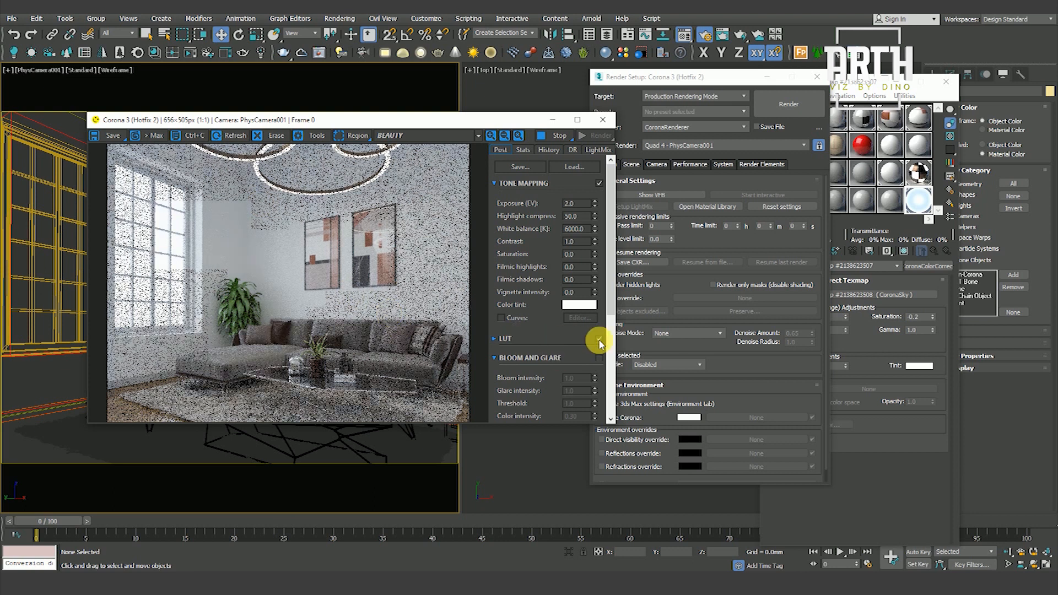
# Enable the LUT in the render's post settings, choose the Kim_Amlan...graphic_02 preset and set its opacity to 0.50.
pyautogui.scroll(-3, 606, 340)
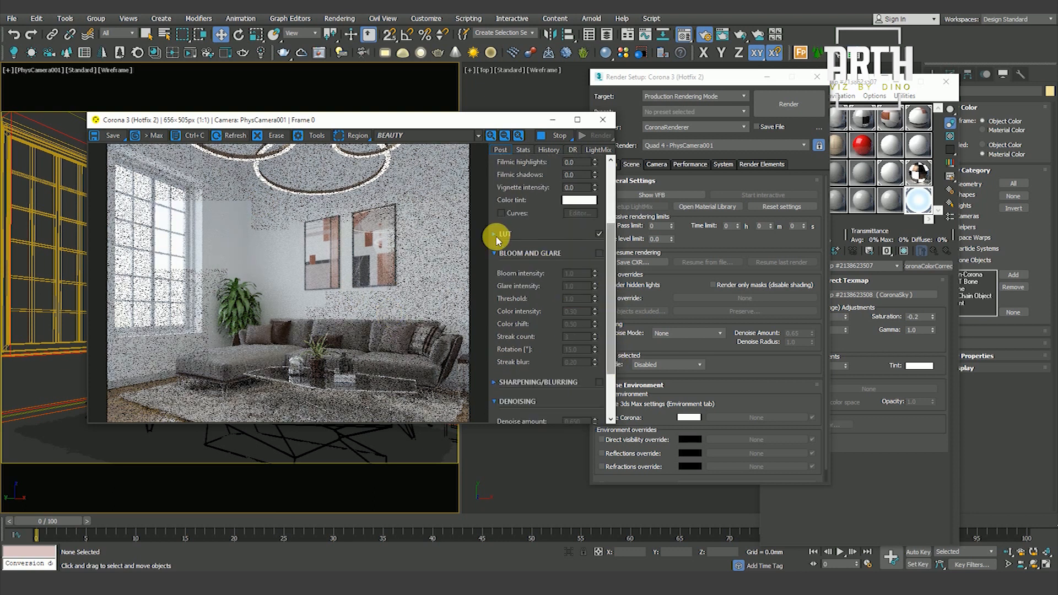
pyautogui.click(493, 235)
pyautogui.click(593, 266)
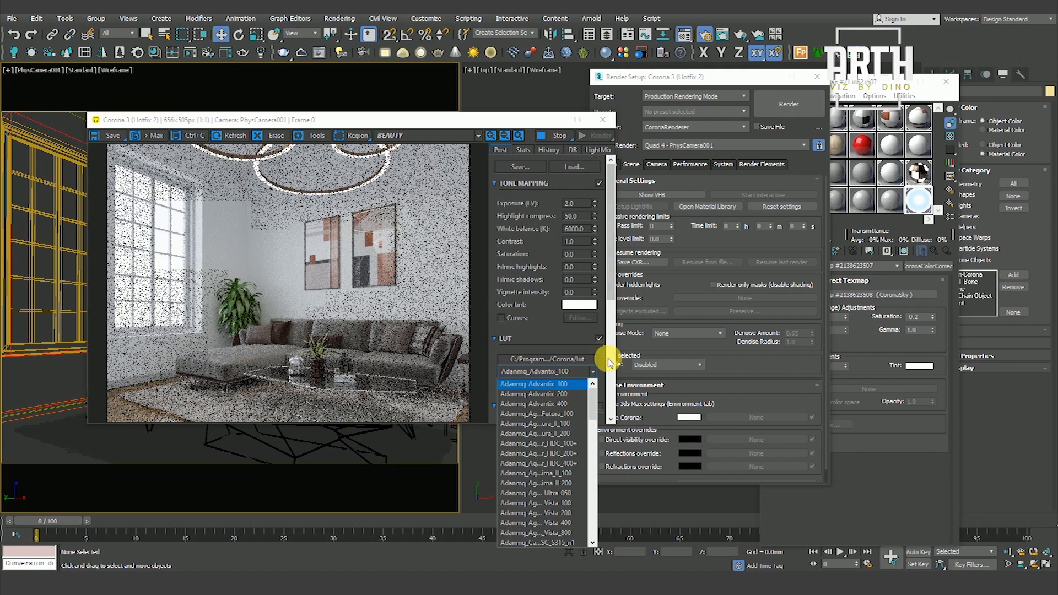
pyautogui.moveTo(592, 401); pyautogui.dragTo(593, 536)
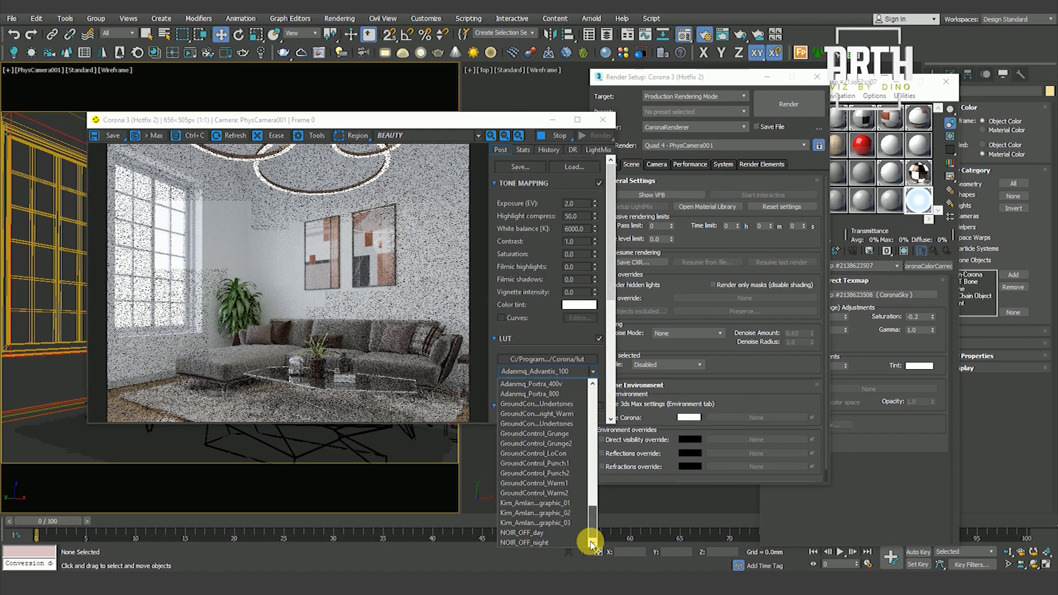
pyautogui.click(563, 514)
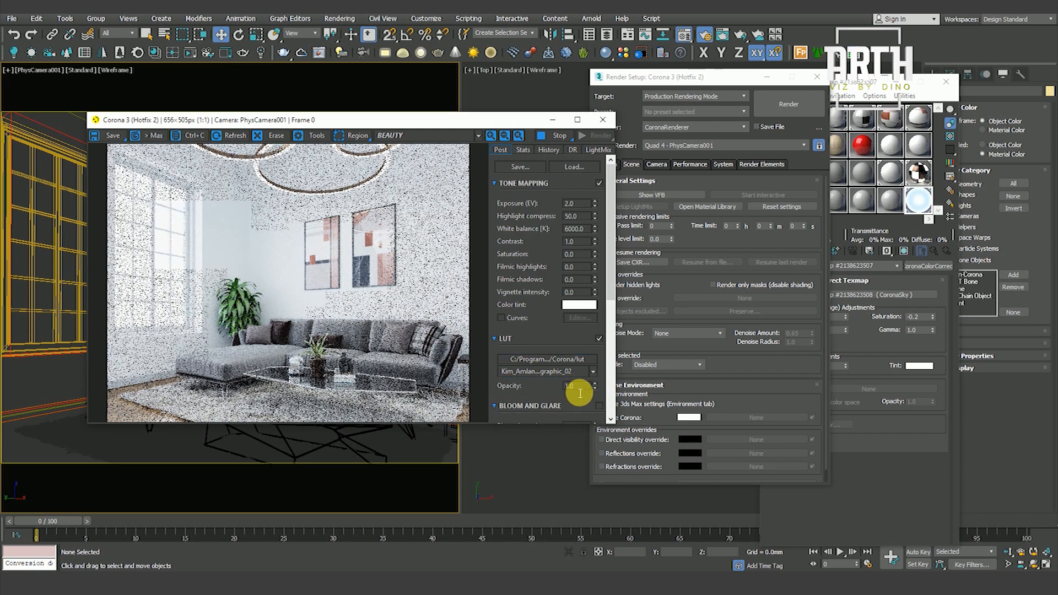
pyautogui.write('.5')
pyautogui.press('Return')
pyautogui.scroll(2, 243, 270)
pyautogui.scroll(-2, 246, 273)
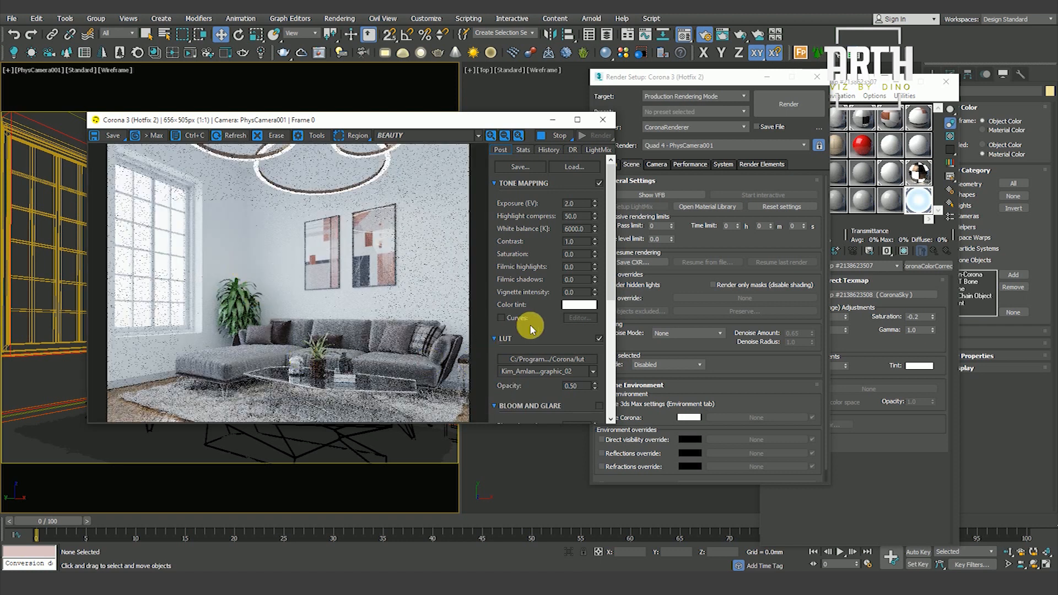
# Enable bloom and glare for the render and set both the bloom intensity and the glare intensity to 0.50.
pyautogui.moveTo(612, 298); pyautogui.dragTo(612, 310)
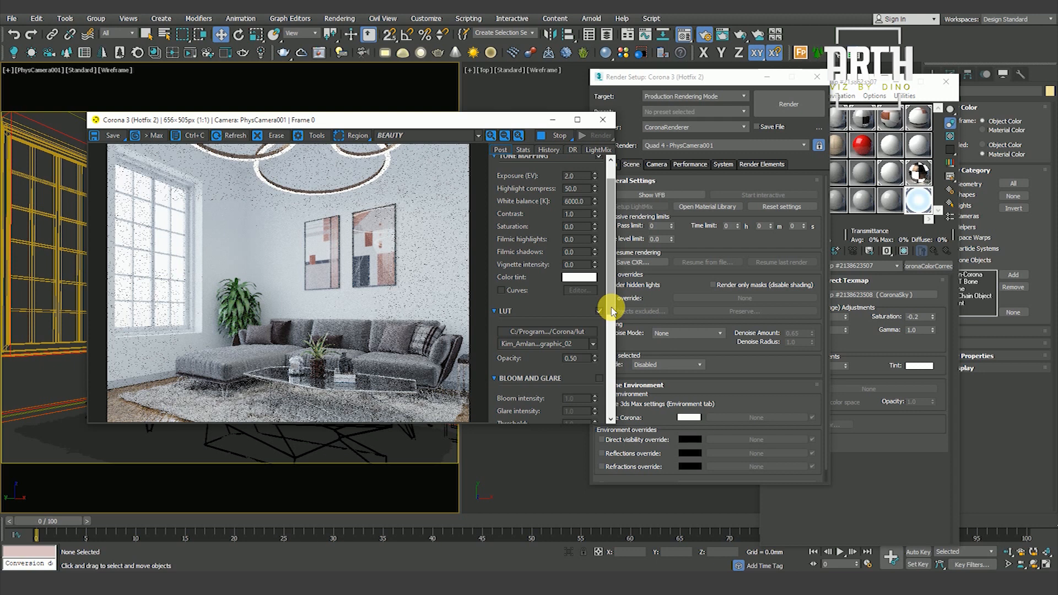
pyautogui.moveTo(612, 311); pyautogui.dragTo(609, 368)
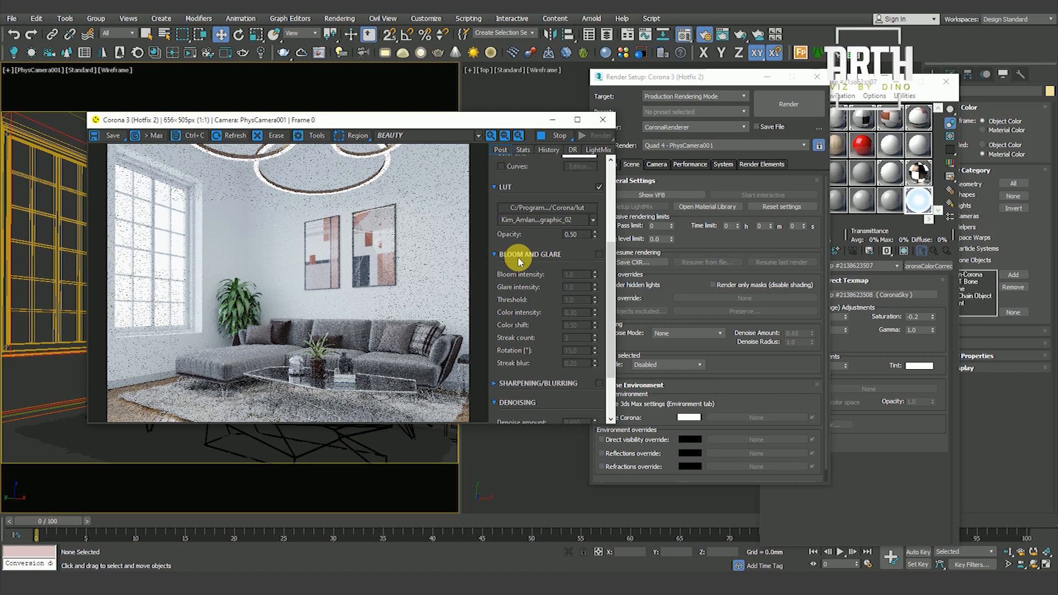
pyautogui.scroll(2, 254, 166)
pyautogui.scroll(-2, 204, 248)
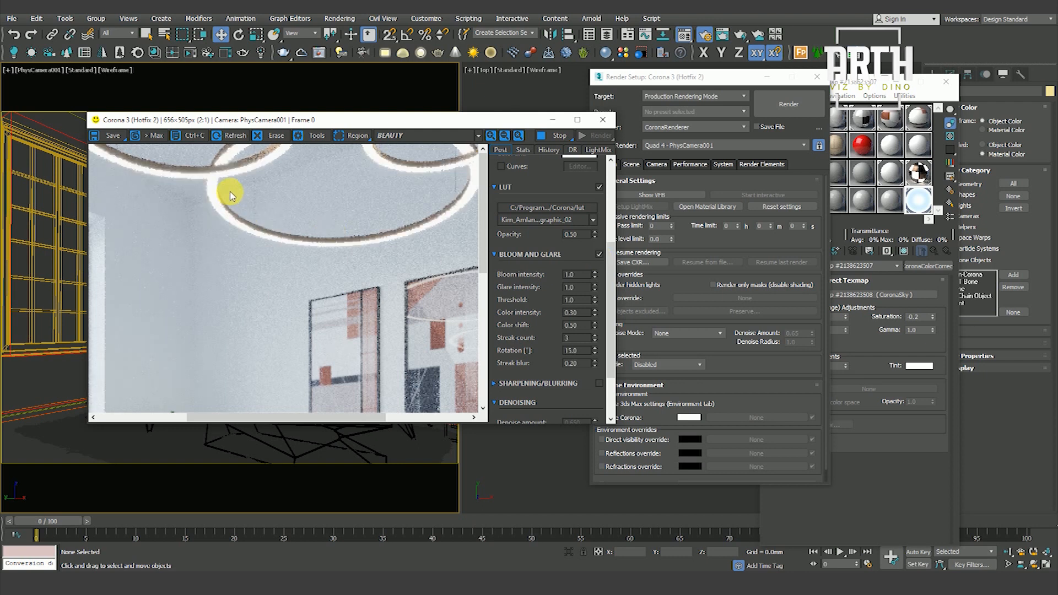
pyautogui.scroll(-1, 230, 258)
pyautogui.scroll(1, 311, 171)
pyautogui.doubleClick(578, 275)
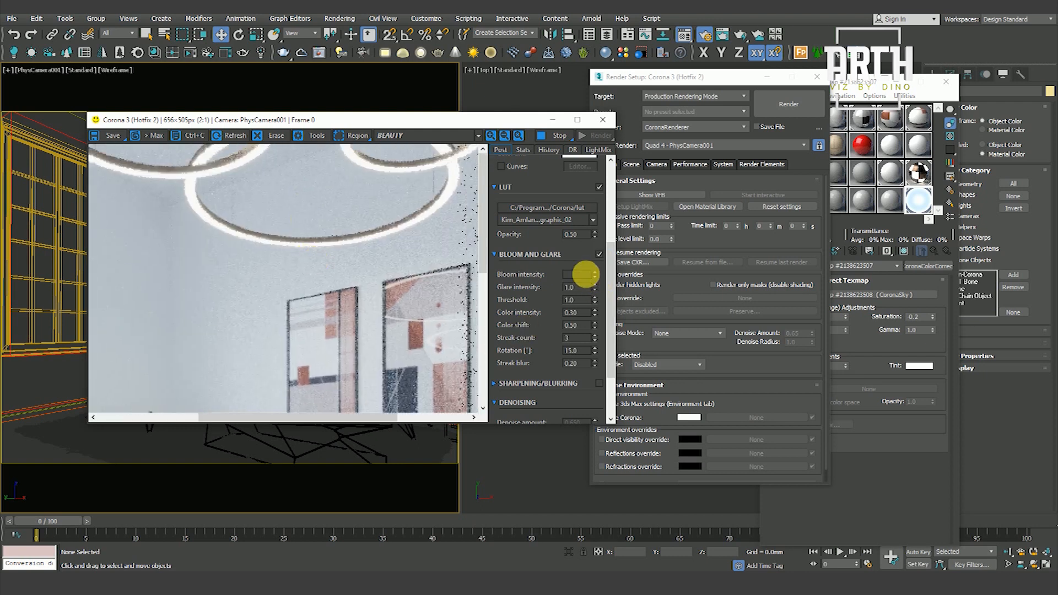
pyautogui.write('.5')
pyautogui.press('Return')
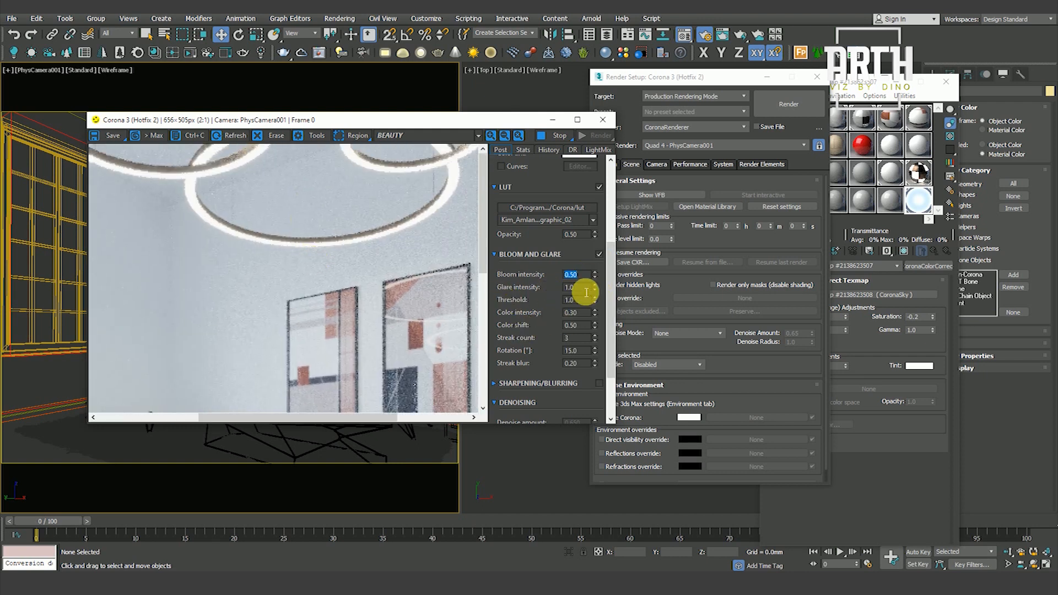
pyautogui.scroll(-1, 397, 308)
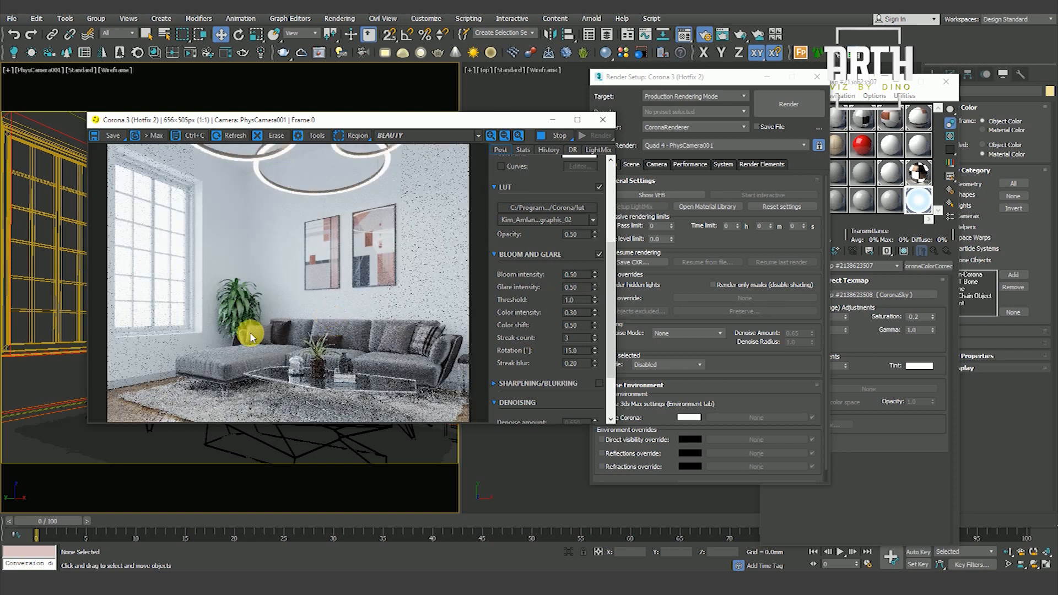
# Inspect the coffee table, sofa and rug up close in the render with the LUT, bloom and glare applied.
pyautogui.scroll(1, 350, 373)
pyautogui.moveTo(349, 373); pyautogui.dragTo(309, 290)
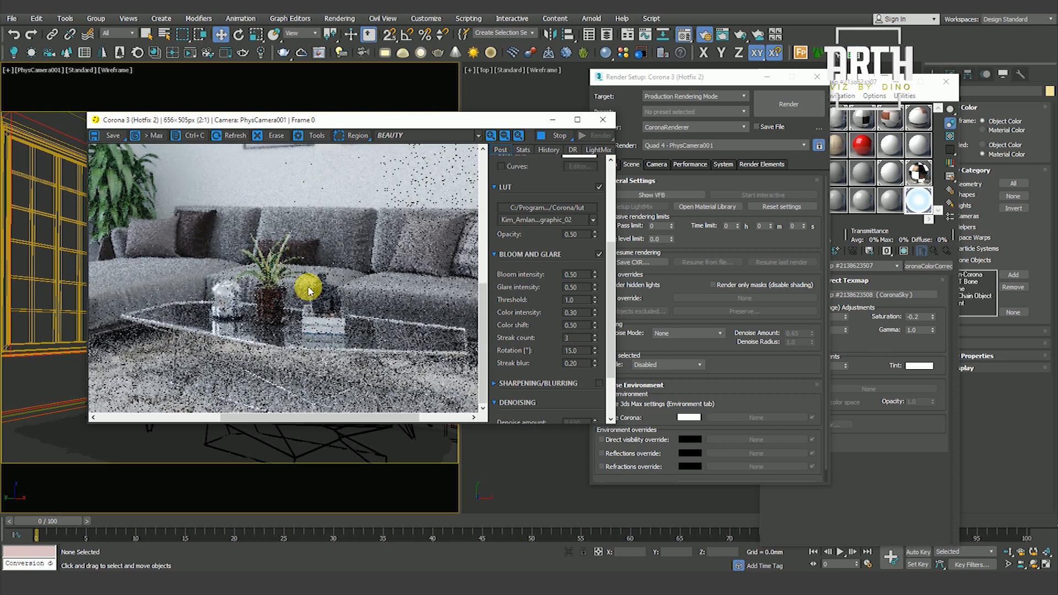
pyautogui.scroll(-1, 248, 306)
pyautogui.scroll(1, 224, 398)
pyautogui.moveTo(222, 371); pyautogui.dragTo(334, 311, button='middle')
pyautogui.scroll(1, 265, 375)
pyautogui.moveTo(264, 374); pyautogui.dragTo(317, 302, button='middle')
pyautogui.scroll(-2, 317, 302)
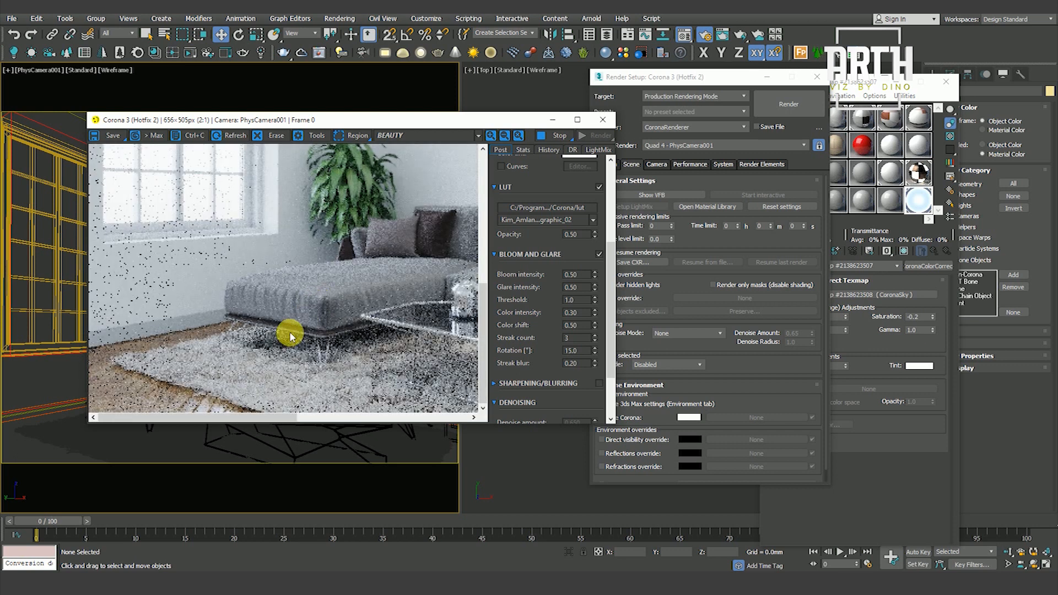
# Check the rug edge, wooden floor, chaise and window area in the refining render.
pyautogui.scroll(1, 165, 390)
pyautogui.scroll(1, 209, 392)
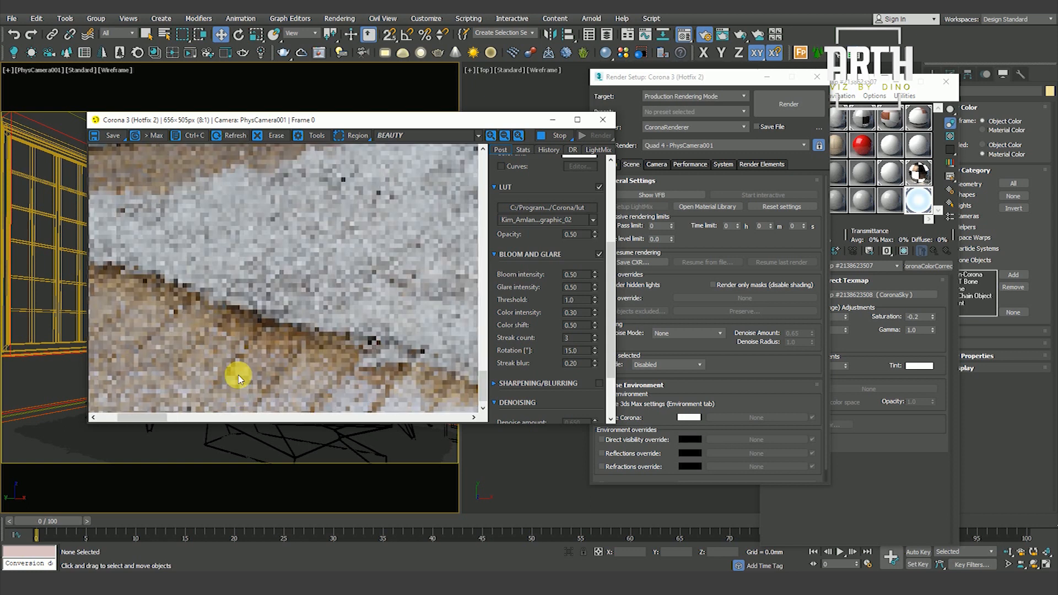
pyautogui.scroll(-2, 325, 282)
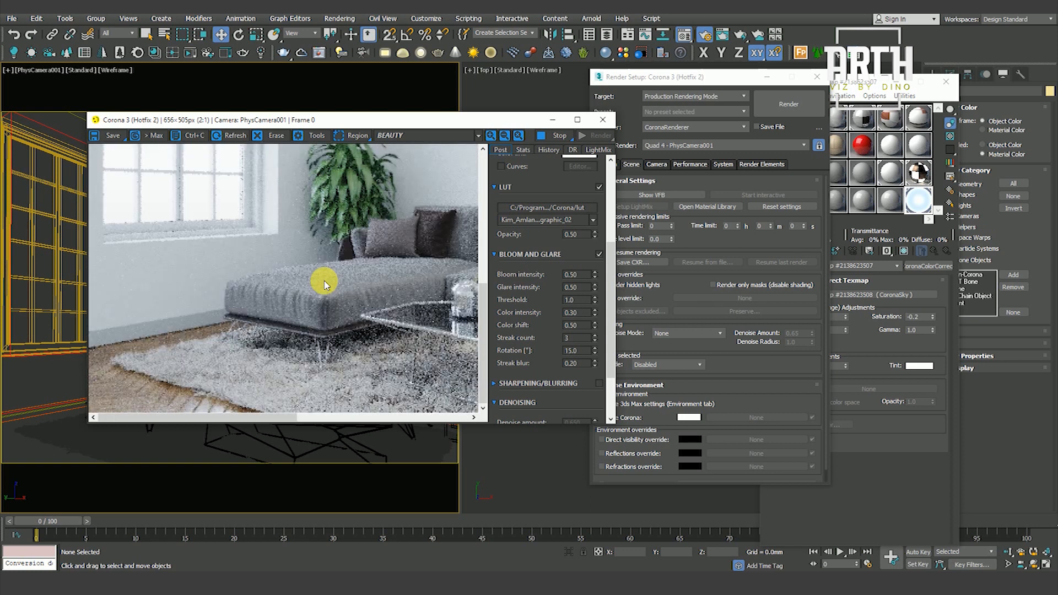
pyautogui.scroll(1, 458, 391)
pyautogui.scroll(-1, 447, 342)
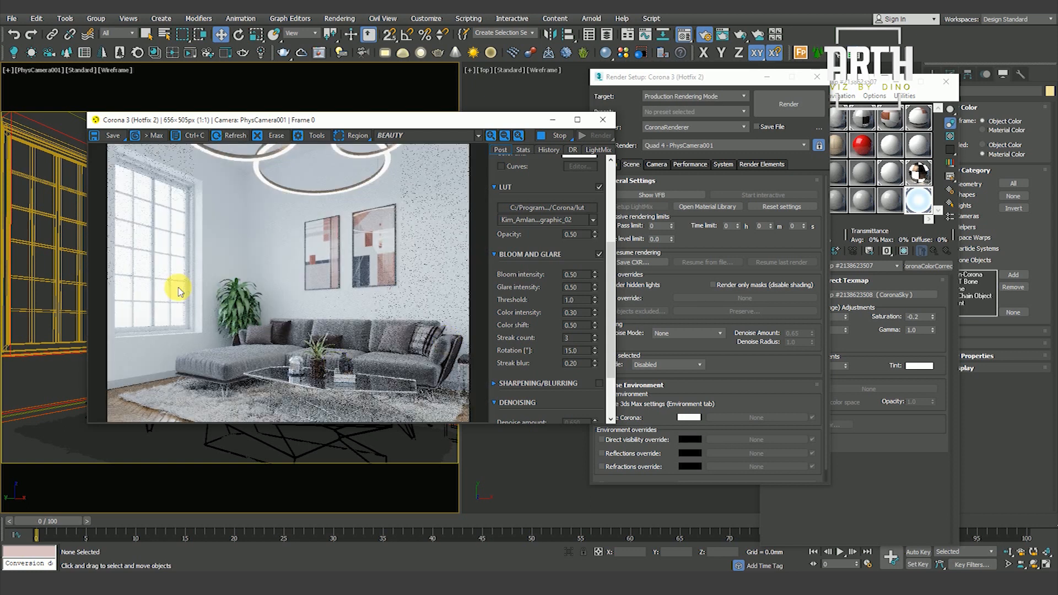
pyautogui.scroll(1, 184, 319)
pyautogui.scroll(-1, 132, 237)
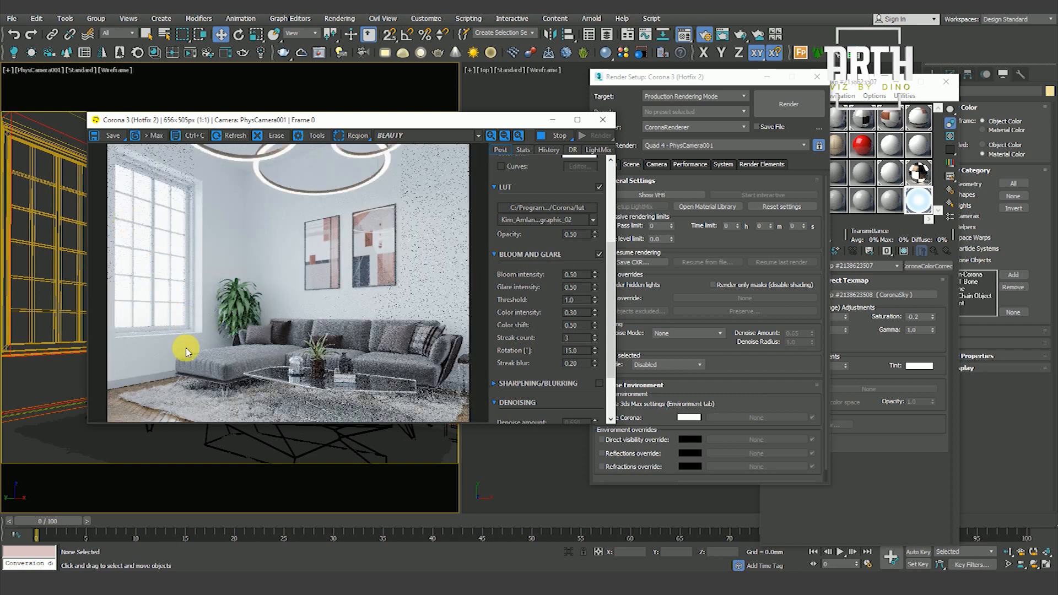
pyautogui.scroll(1, 242, 347)
pyautogui.scroll(-1, 266, 328)
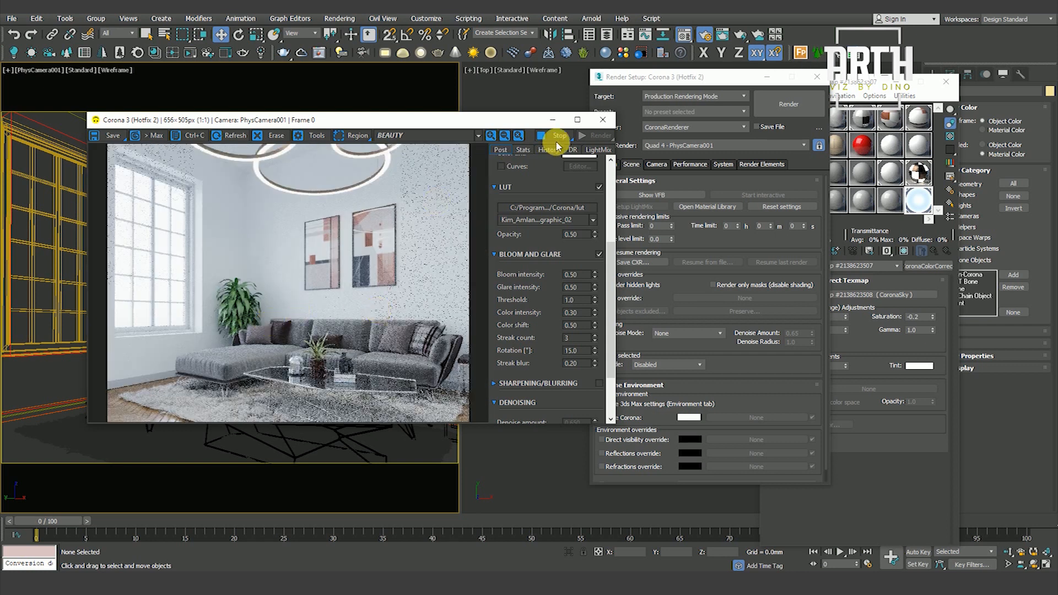
# Stop the interactive render and close the frame buffer, Render Setup and Material Editor windows.
pyautogui.click(606, 124)
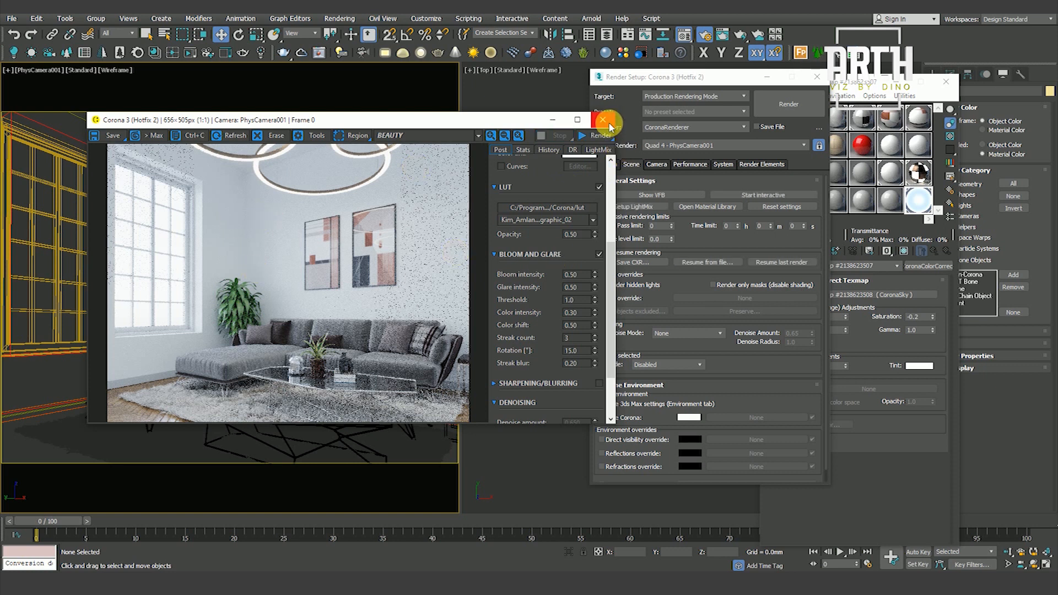
pyautogui.click(817, 76)
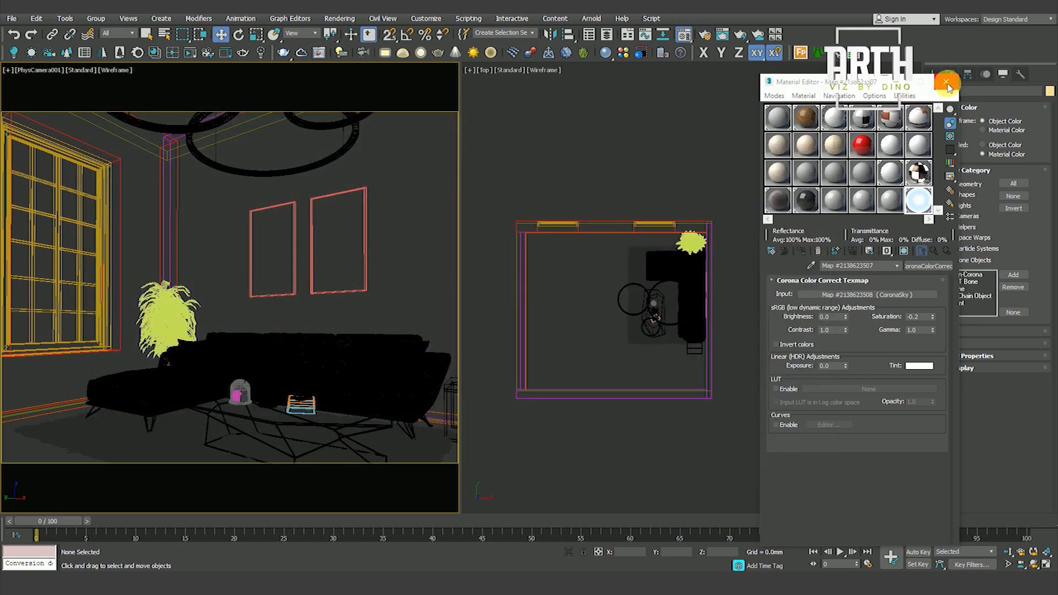
pyautogui.click(946, 81)
# Create a targeted CoronaSun outside the windows aimed into the room, with size 10.0, intensity 0.2 and direct input color.
pyautogui.click(931, 74)
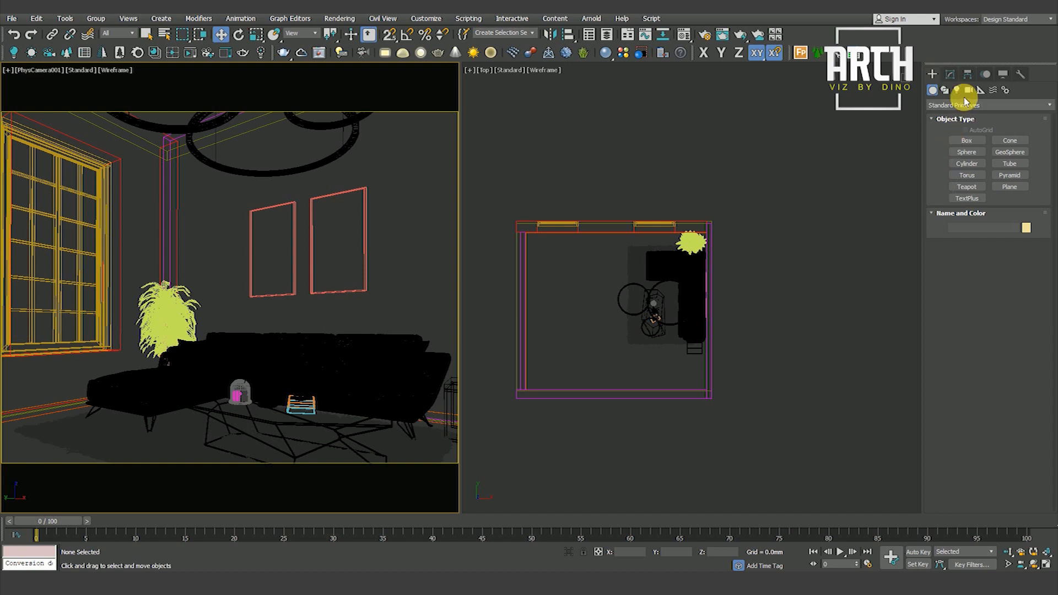
pyautogui.click(957, 90)
pyautogui.click(966, 104)
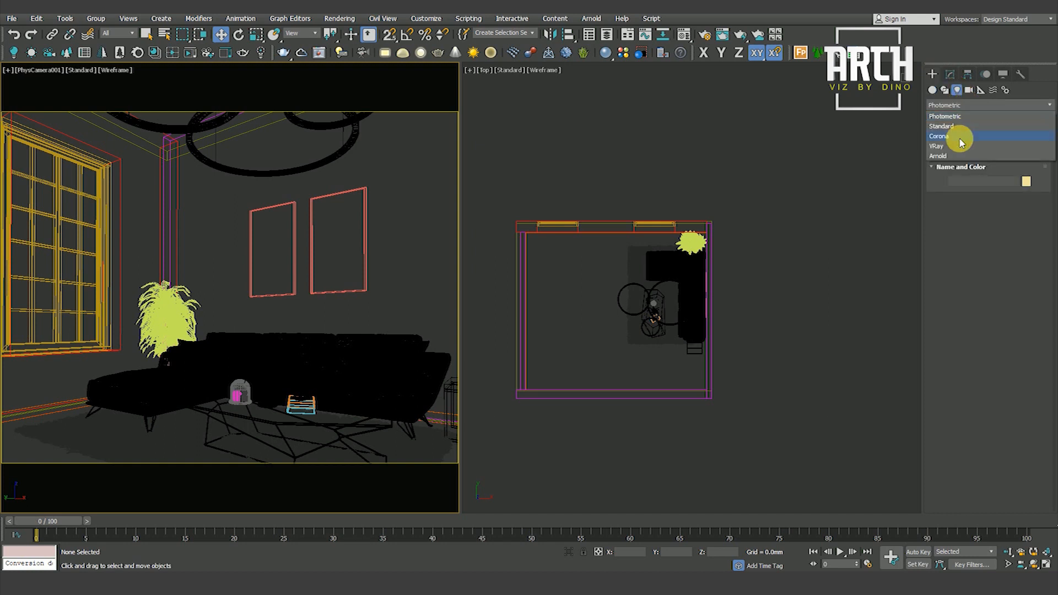
pyautogui.click(960, 139)
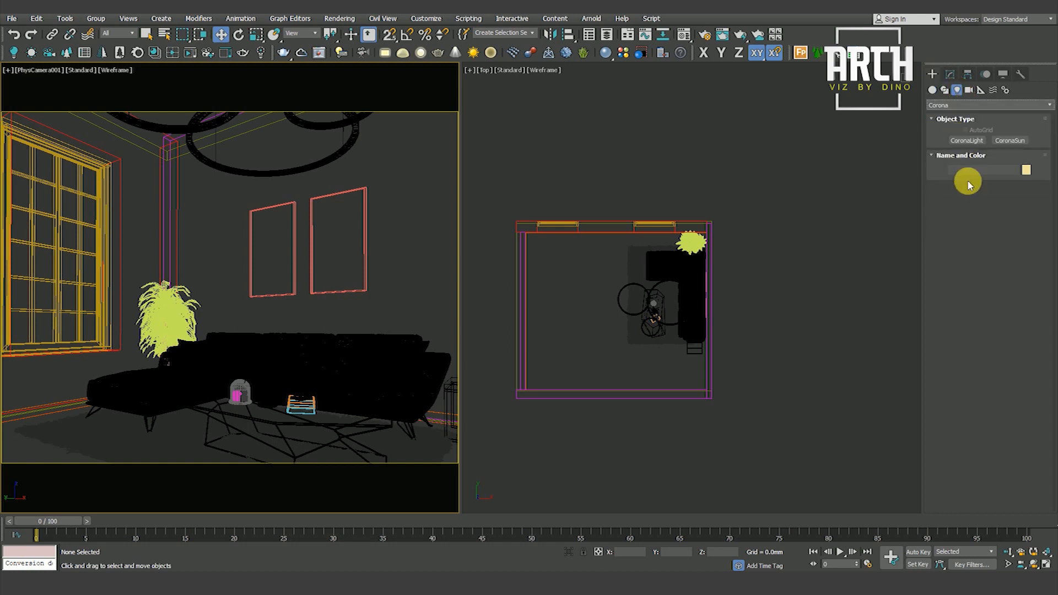
pyautogui.click(1004, 141)
pyautogui.moveTo(664, 284); pyautogui.dragTo(642, 312, button='middle')
pyautogui.scroll(3, 651, 262)
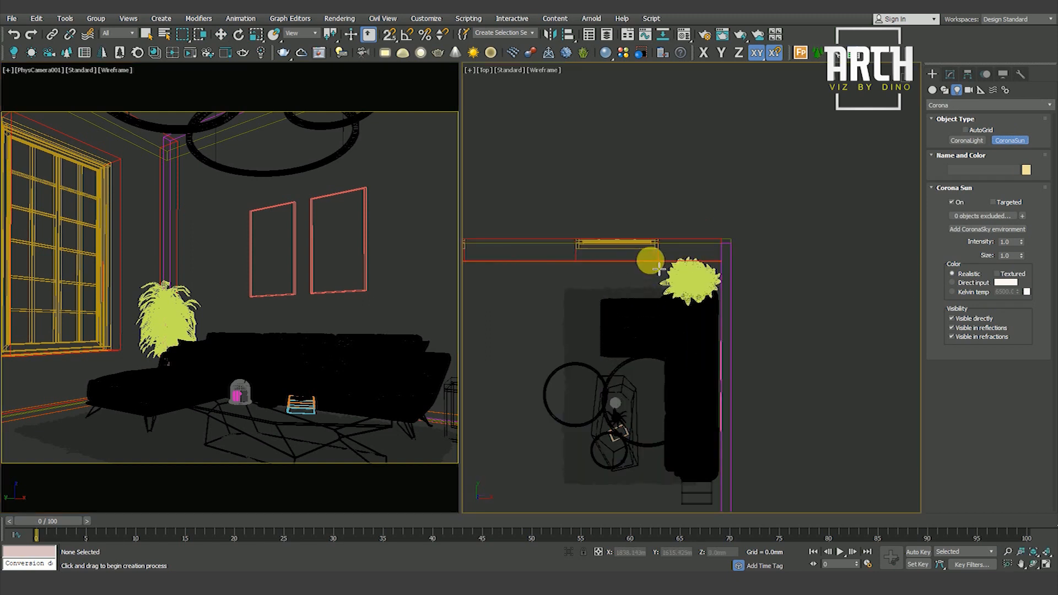
pyautogui.scroll(-3, 652, 261)
pyautogui.moveTo(691, 151); pyautogui.dragTo(603, 332)
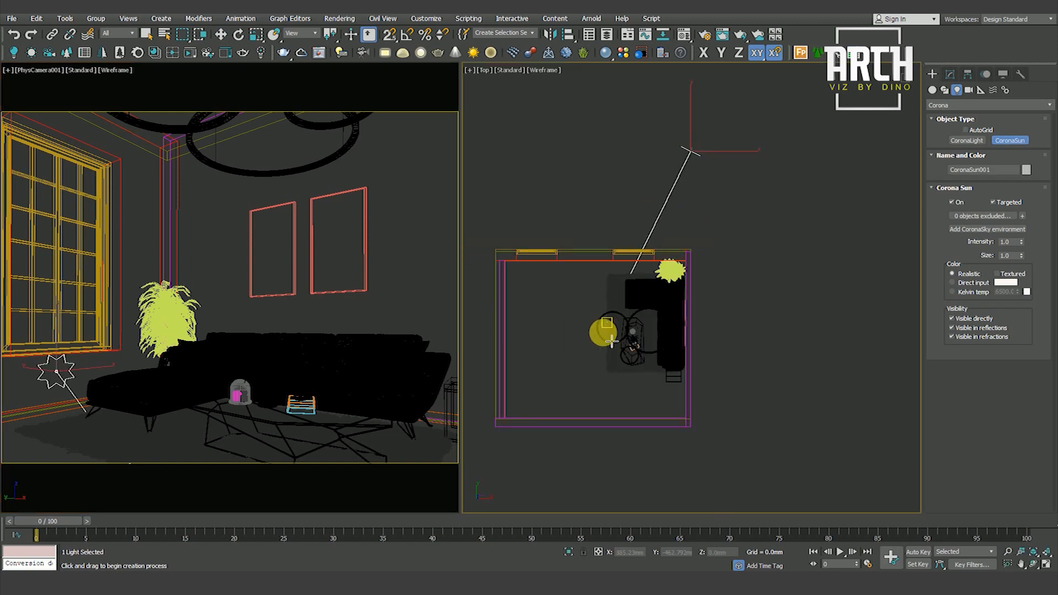
pyautogui.doubleClick(1012, 256)
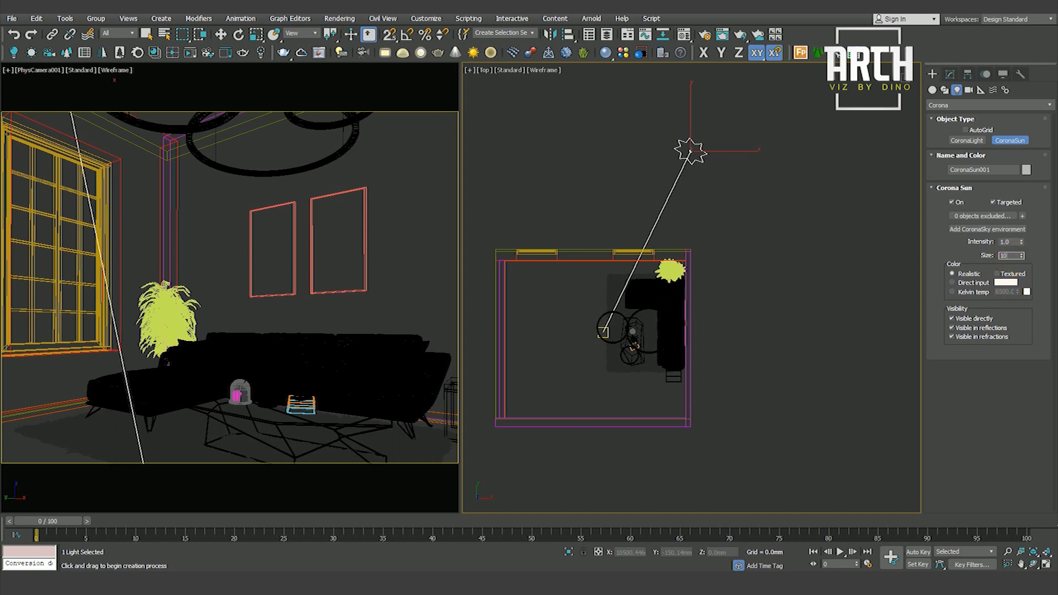
pyautogui.press('Return')
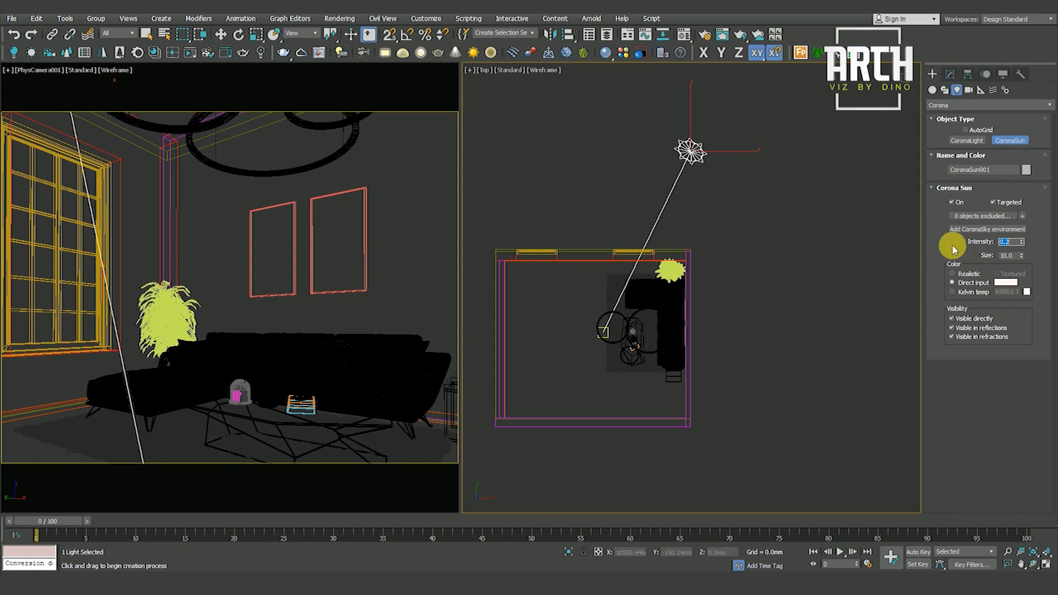
# Move the sun high above and outside the window wall so it shines diagonally down into the room.
pyautogui.click(221, 34)
pyautogui.moveTo(709, 132); pyautogui.dragTo(697, 132)
pyautogui.press('f')
pyautogui.scroll(-10, 640, 284)
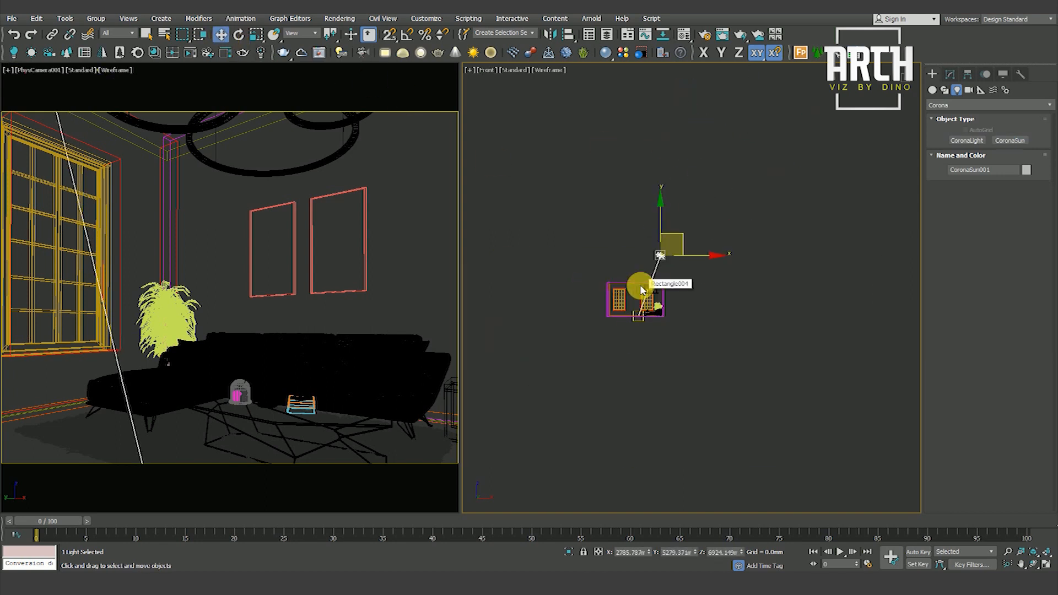
pyautogui.press('l')
pyautogui.scroll(6, 671, 268)
pyautogui.scroll(-4, 670, 268)
pyautogui.moveTo(615, 162); pyautogui.dragTo(549, 314)
# Activate the PhysCamera001 view and bring up Render Setup and the Corona frame buffer.
pyautogui.click(314, 229)
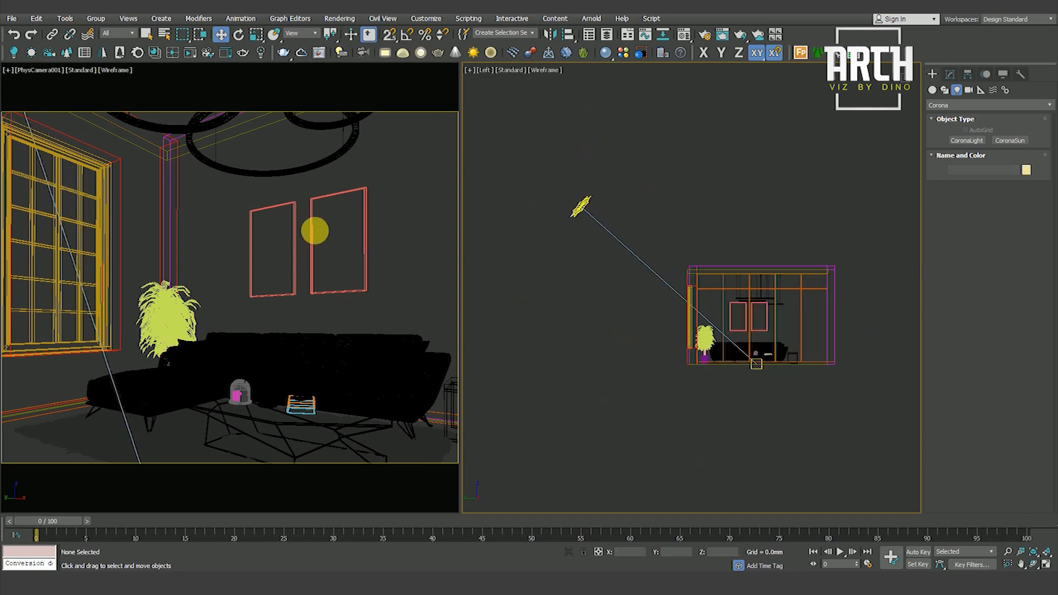
pyautogui.click(340, 20)
pyautogui.click(345, 73)
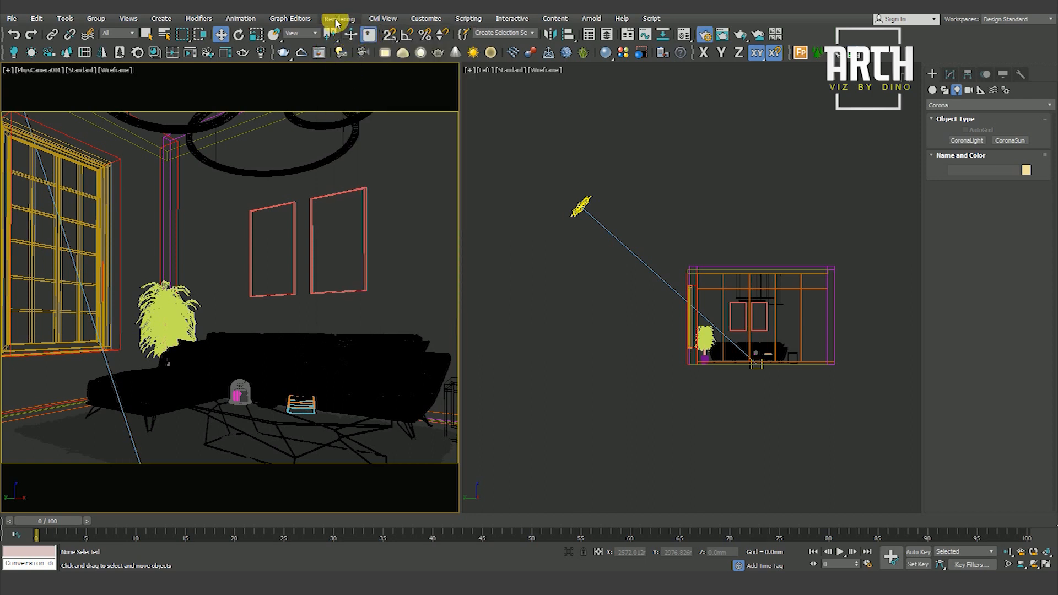
pyautogui.click(622, 194)
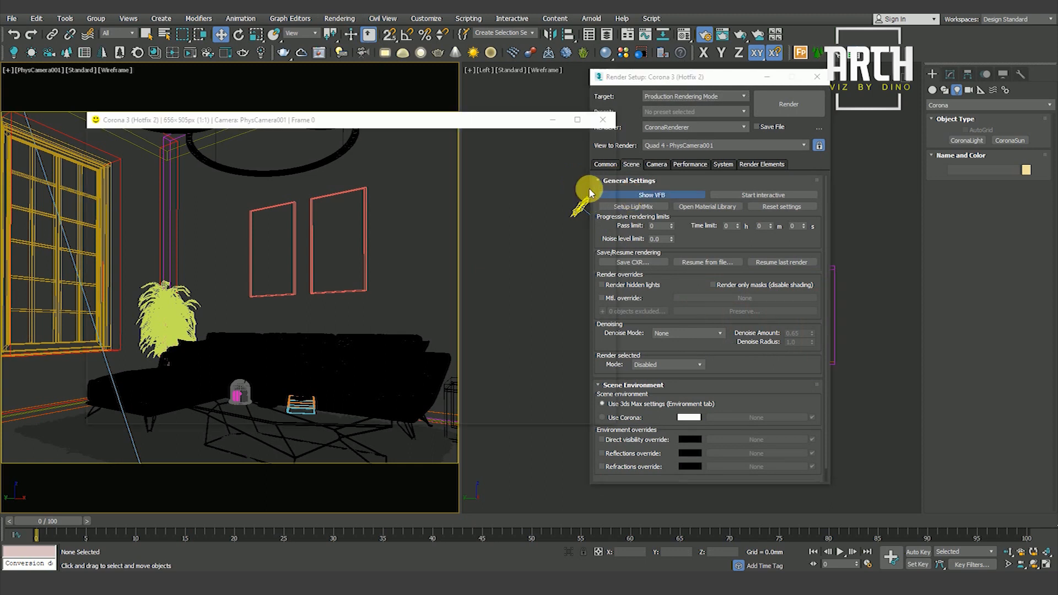
pyautogui.moveTo(349, 123); pyautogui.dragTo(319, 130)
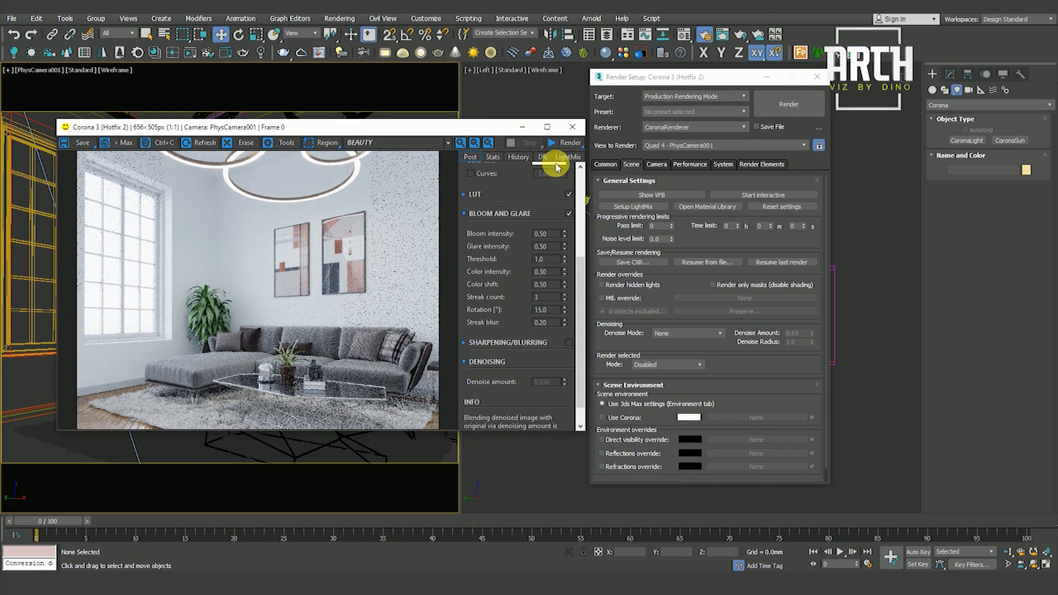
# Start an interactive render of the camera view and dismiss the missing-asset error window.
pyautogui.click(579, 146)
pyautogui.click(567, 157)
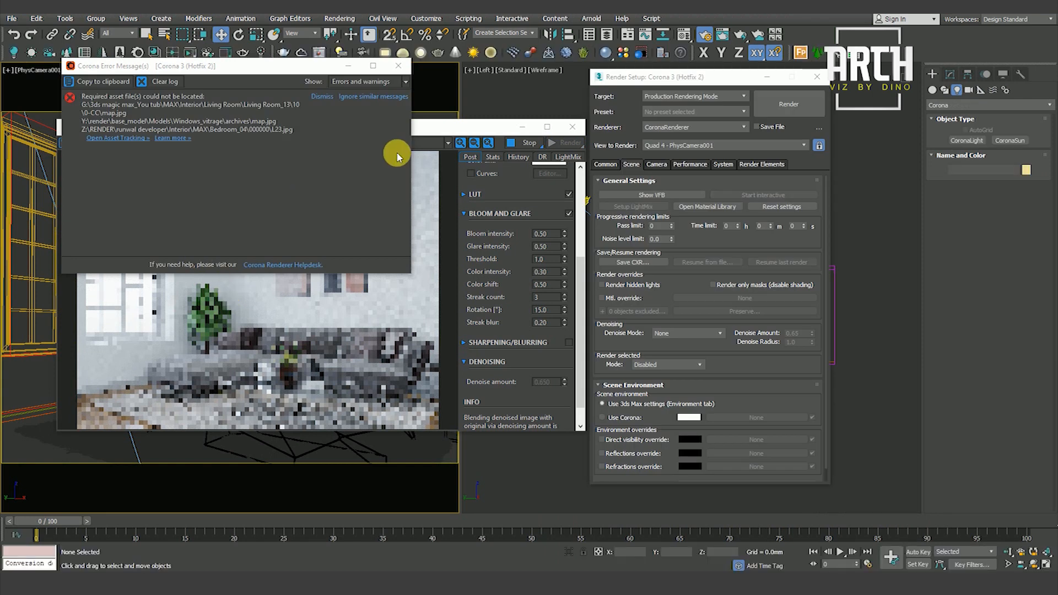
pyautogui.click(350, 97)
pyautogui.click(398, 65)
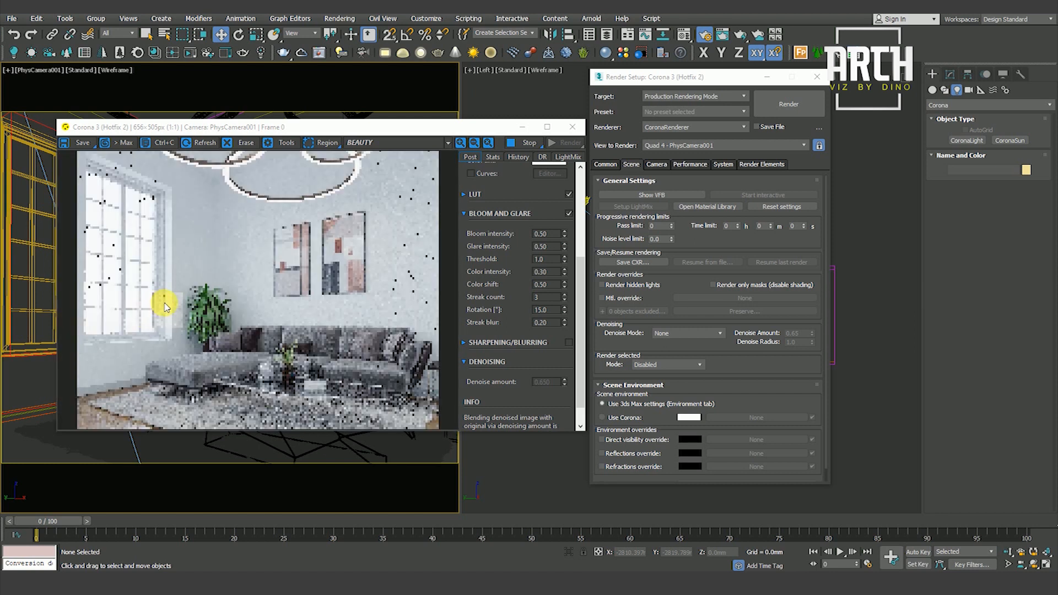
# Examine how the new sun lights the window frame, plant and chaise in the refining render.
pyautogui.scroll(1, 165, 307)
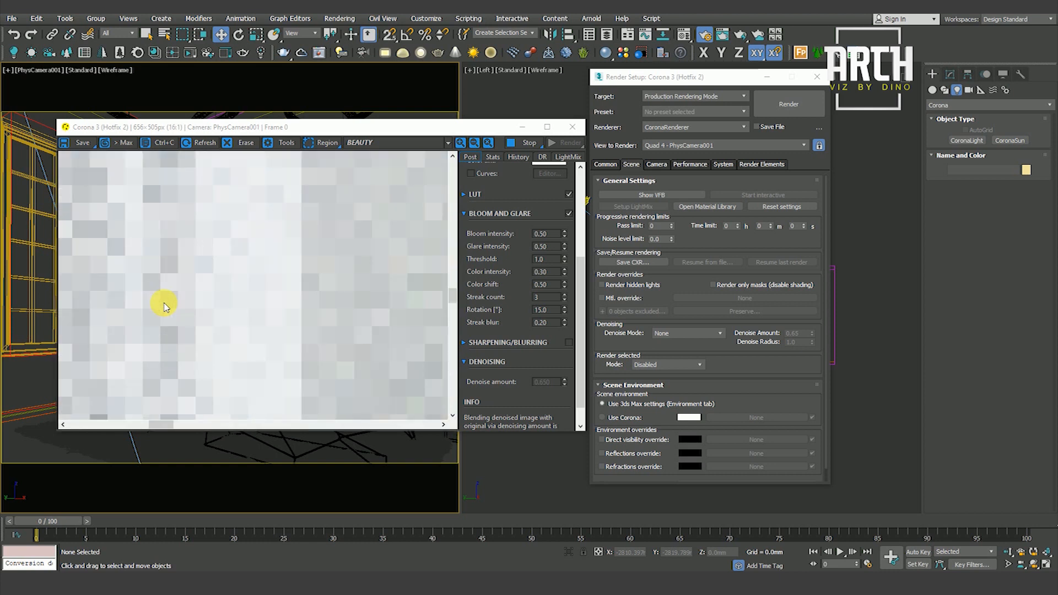
pyautogui.scroll(-1, 172, 299)
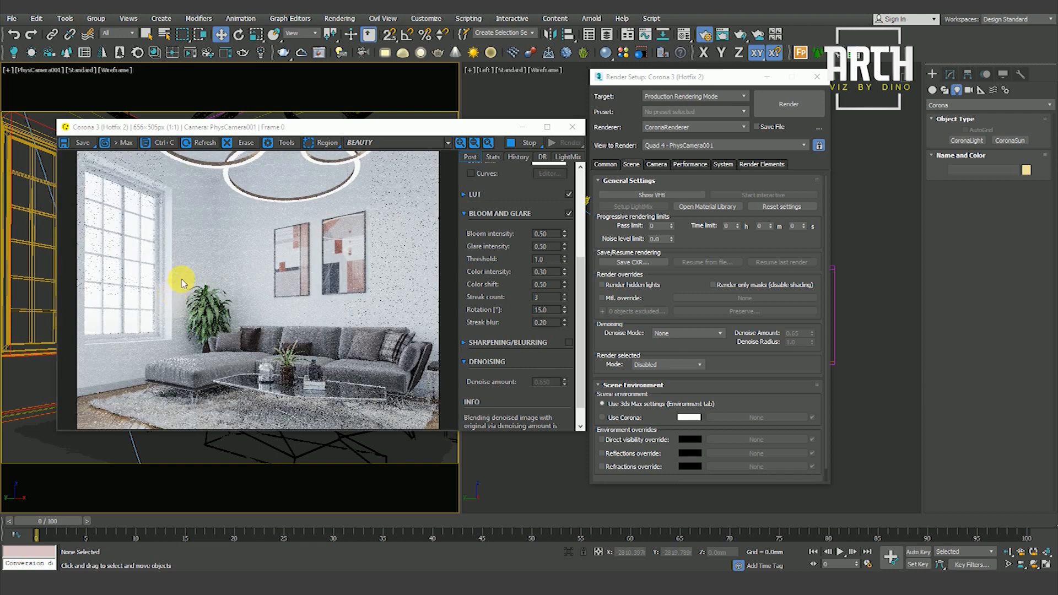
pyautogui.scroll(4, 255, 331)
pyautogui.scroll(-4, 259, 291)
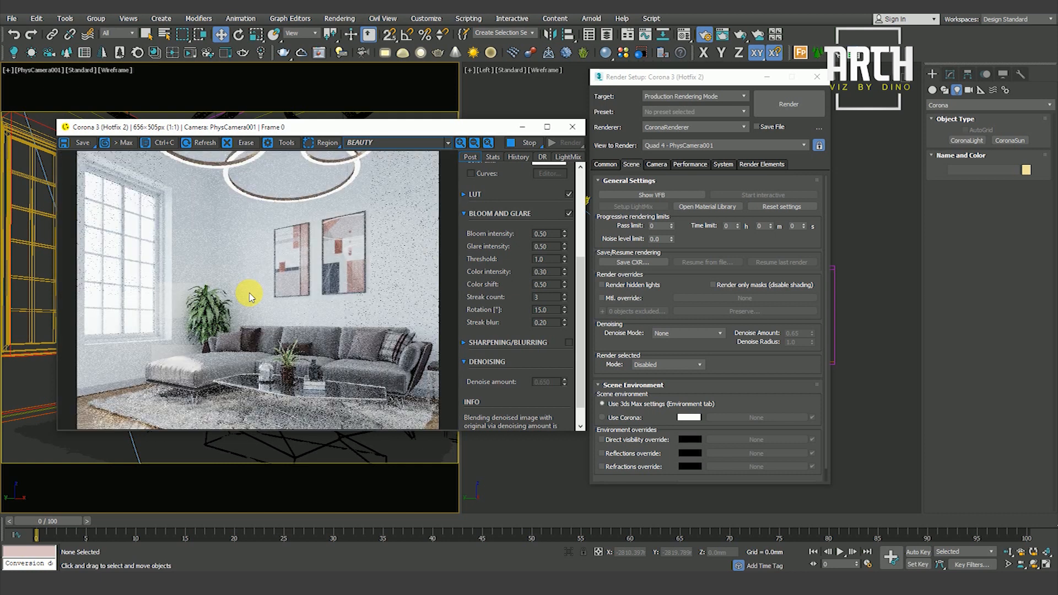
pyautogui.scroll(3, 149, 343)
pyautogui.scroll(-3, 170, 317)
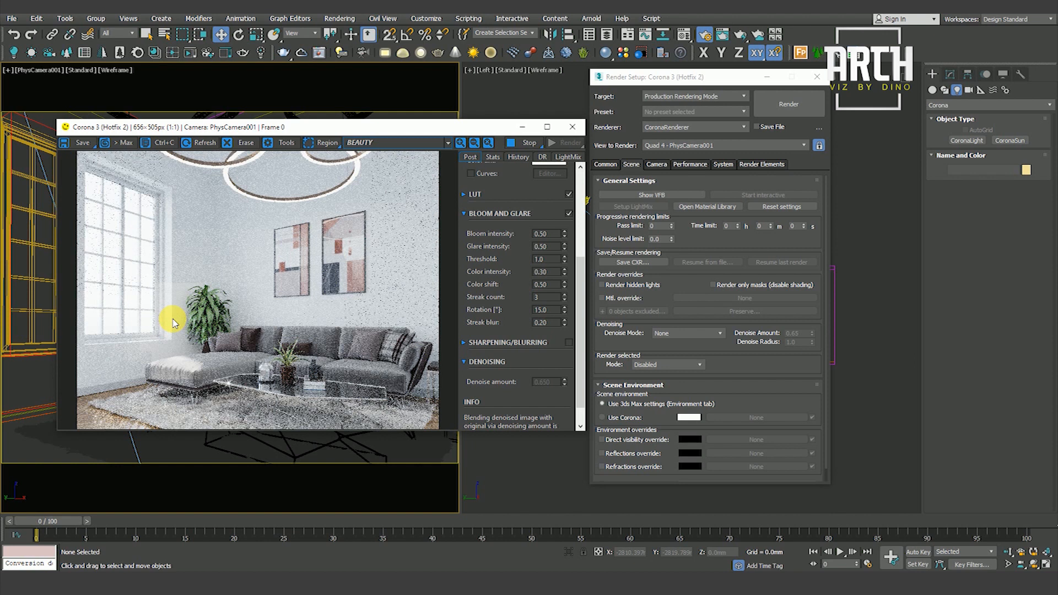
pyautogui.scroll(2, 165, 325)
pyautogui.moveTo(165, 325); pyautogui.dragTo(241, 298, button='middle')
pyautogui.scroll(1, 239, 301)
pyautogui.scroll(-2, 238, 299)
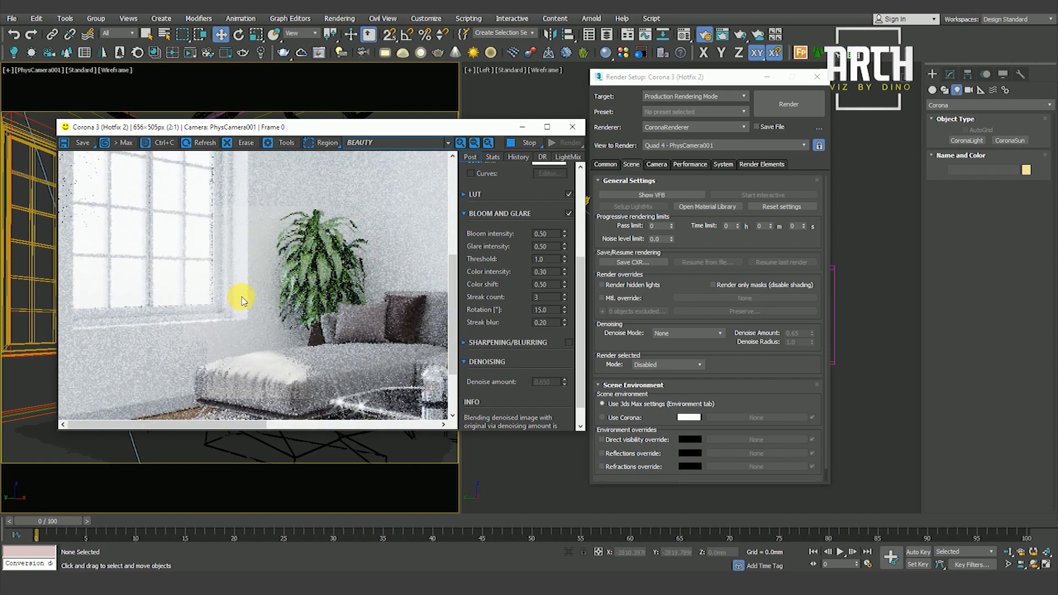
pyautogui.scroll(1, 303, 279)
pyautogui.scroll(-2, 296, 277)
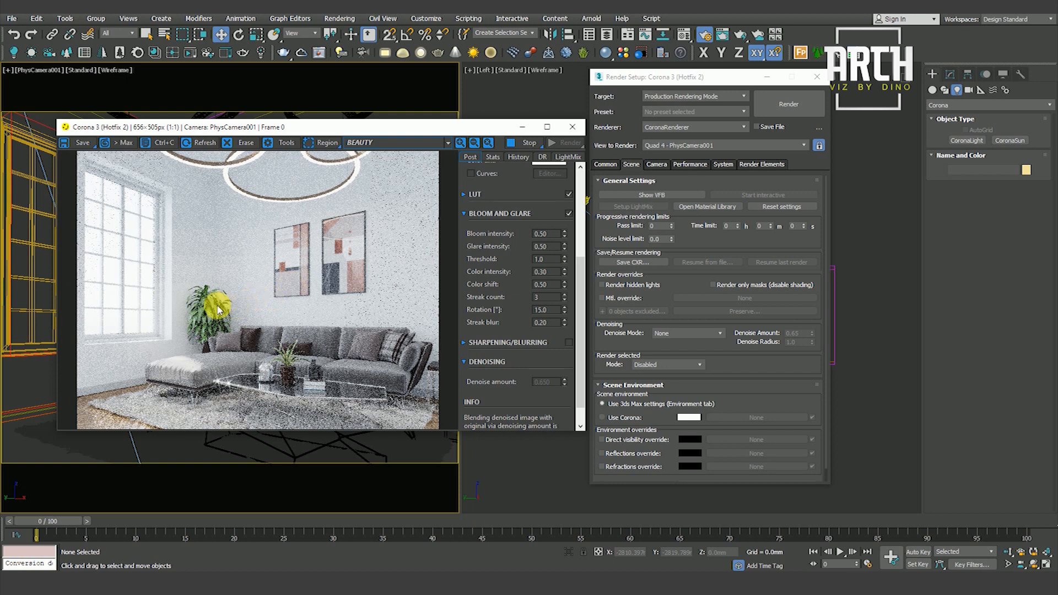
pyautogui.scroll(2, 193, 315)
pyautogui.scroll(-2, 193, 346)
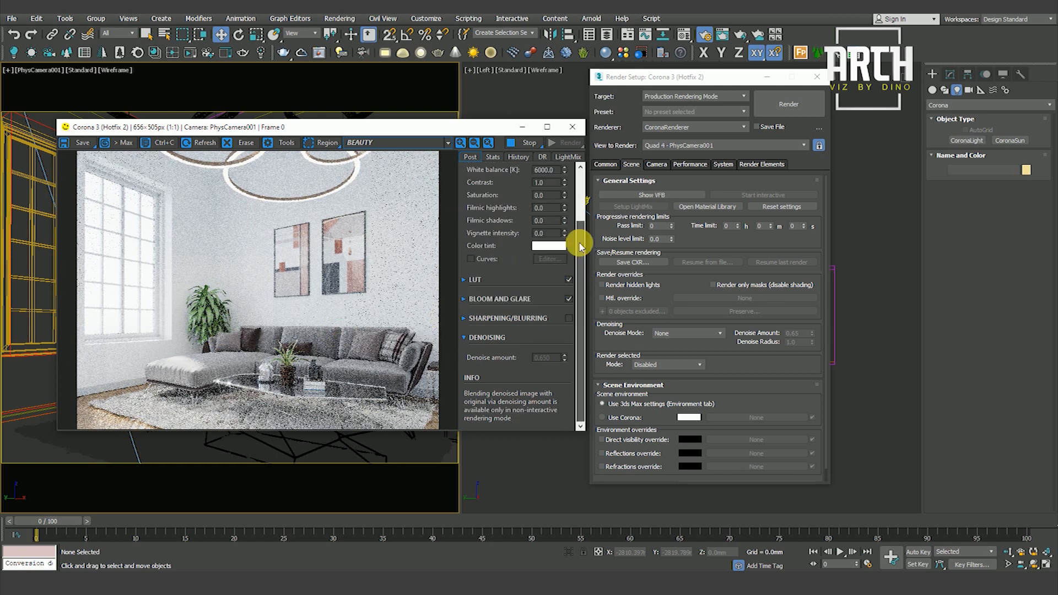
# Try a tone mapping contrast of 5.0, and settle on 3.0.
pyautogui.moveTo(579, 242); pyautogui.dragTo(576, 184)
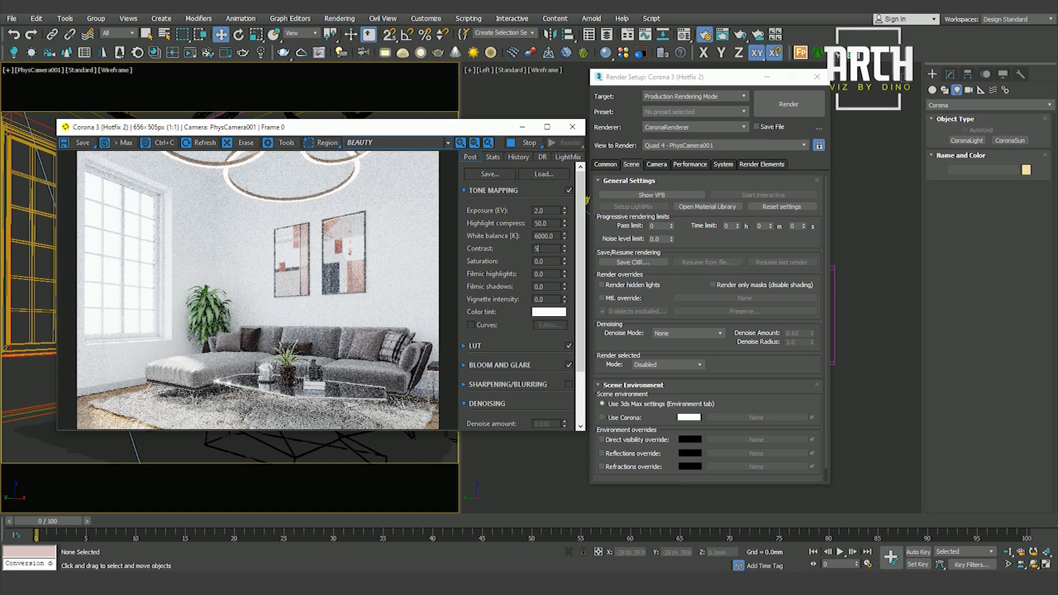
pyautogui.press('Return')
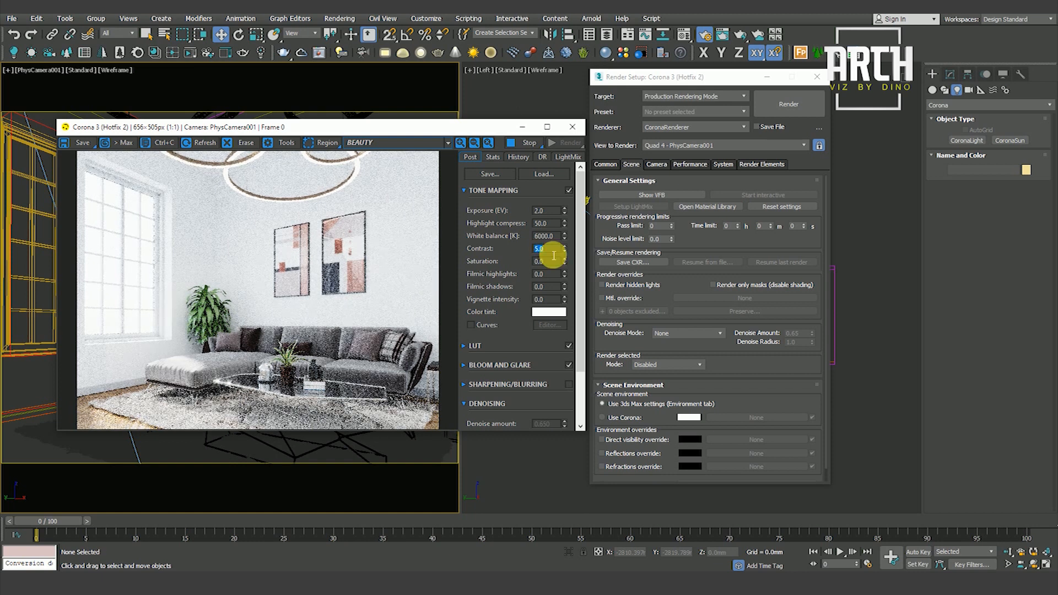
pyautogui.press('Return')
# Set the tone mapping exposure to 1.0 EV while watching the chaise and rug close up.
pyautogui.scroll(1, 191, 338)
pyautogui.moveTo(191, 338); pyautogui.dragTo(238, 305, button='middle')
pyautogui.scroll(-1, 238, 317)
pyautogui.scroll(1, 186, 381)
pyautogui.moveTo(186, 382); pyautogui.dragTo(233, 312, button='middle')
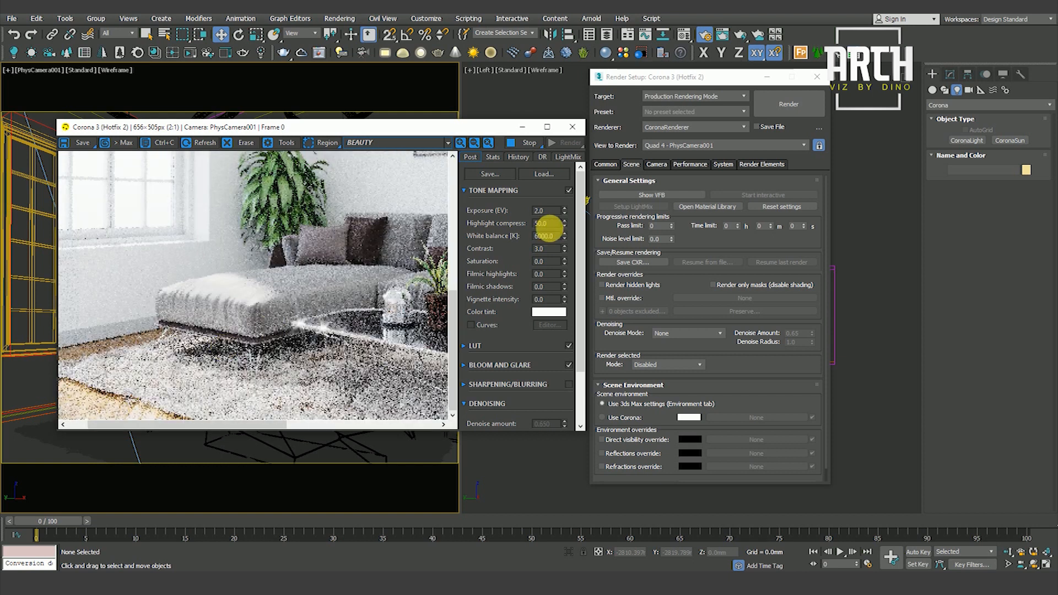
pyautogui.write('1')
pyautogui.press('Return')
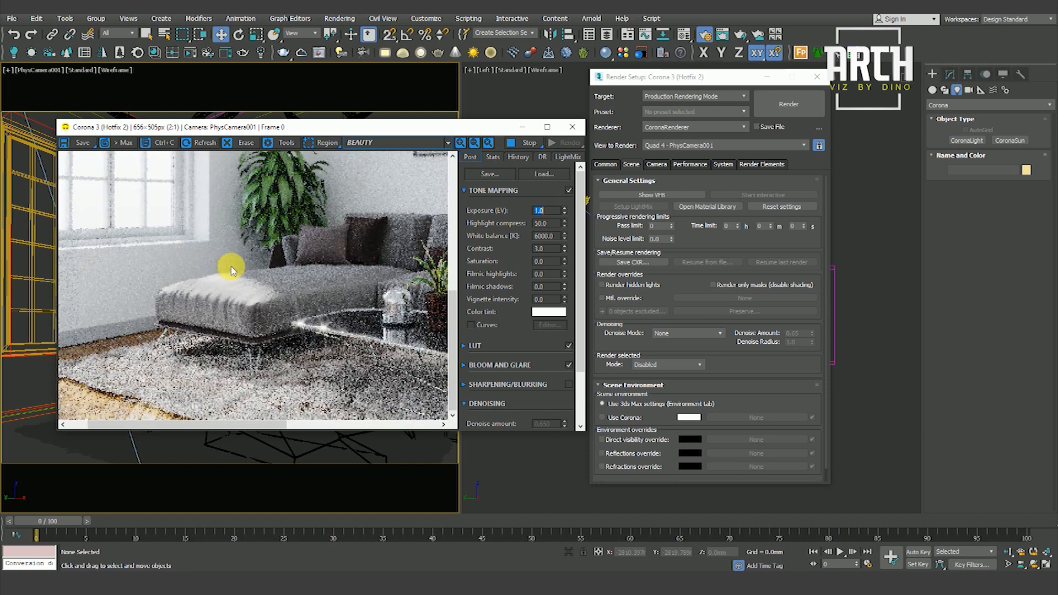
# Examine the chaise, sofa, coffee table and window wall at the darker exposure.
pyautogui.scroll(-2, 229, 264)
pyautogui.scroll(1, 167, 366)
pyautogui.moveTo(167, 366); pyautogui.dragTo(256, 343, button='middle')
pyautogui.scroll(1, 163, 395)
pyautogui.scroll(-1, 192, 337)
pyautogui.moveTo(334, 371); pyautogui.dragTo(120, 350, button='middle')
pyautogui.scroll(1, 401, 368)
pyautogui.scroll(-2, 399, 369)
pyautogui.scroll(1, 293, 355)
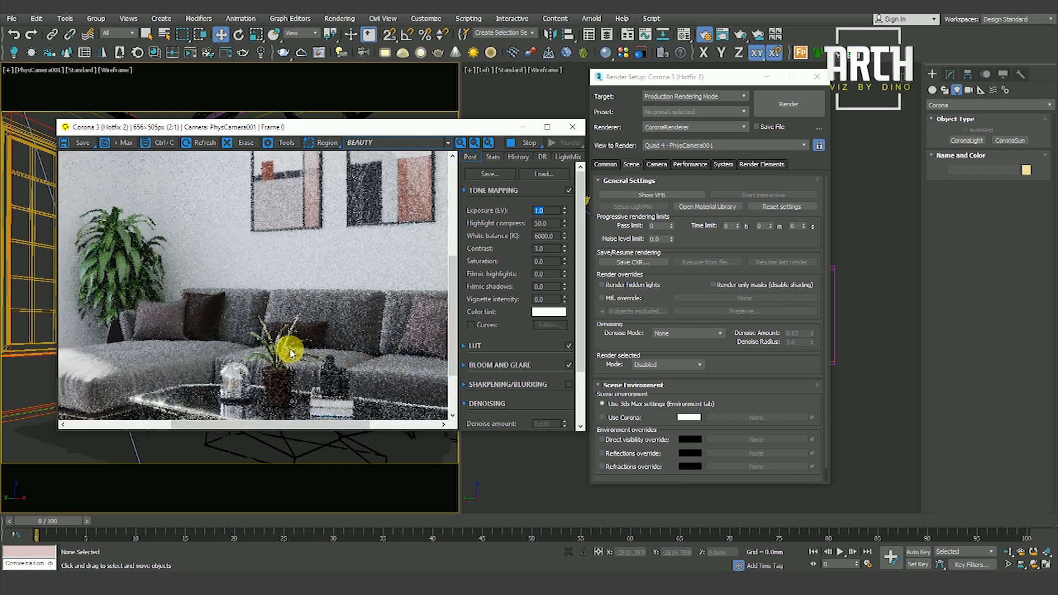
pyautogui.moveTo(290, 352); pyautogui.dragTo(199, 347, button='middle')
pyautogui.scroll(1, 387, 341)
pyautogui.scroll(-2, 387, 335)
pyautogui.scroll(1, 181, 322)
pyautogui.scroll(-1, 204, 315)
pyautogui.scroll(1, 118, 264)
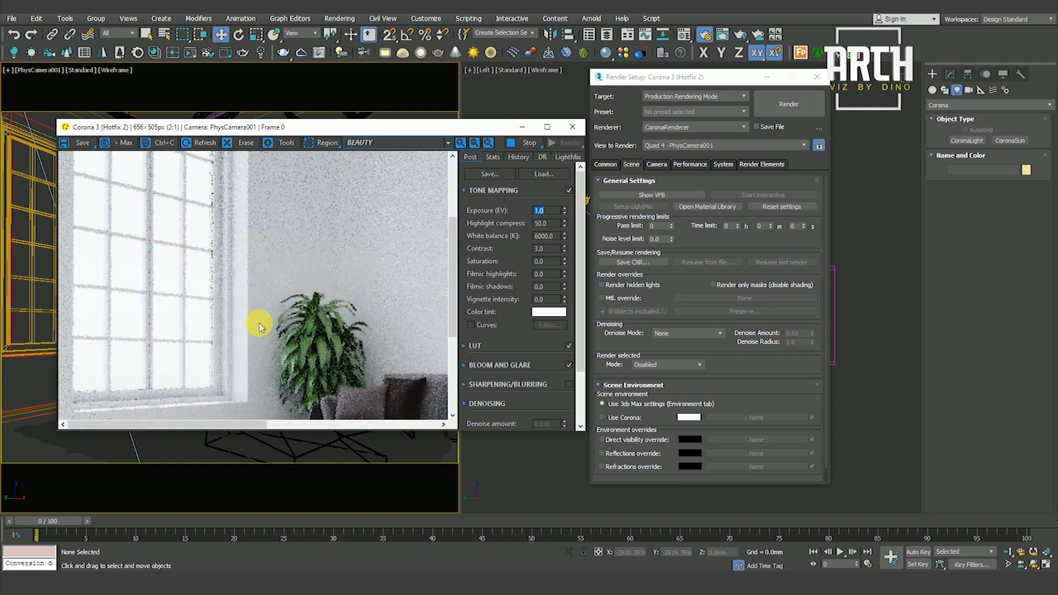
pyautogui.scroll(-1, 259, 325)
pyautogui.moveTo(259, 128)
pyautogui.mouseDown()
pyautogui.moveTo(263, 152)
pyautogui.moveTo(266, 132)
pyautogui.mouseUp()
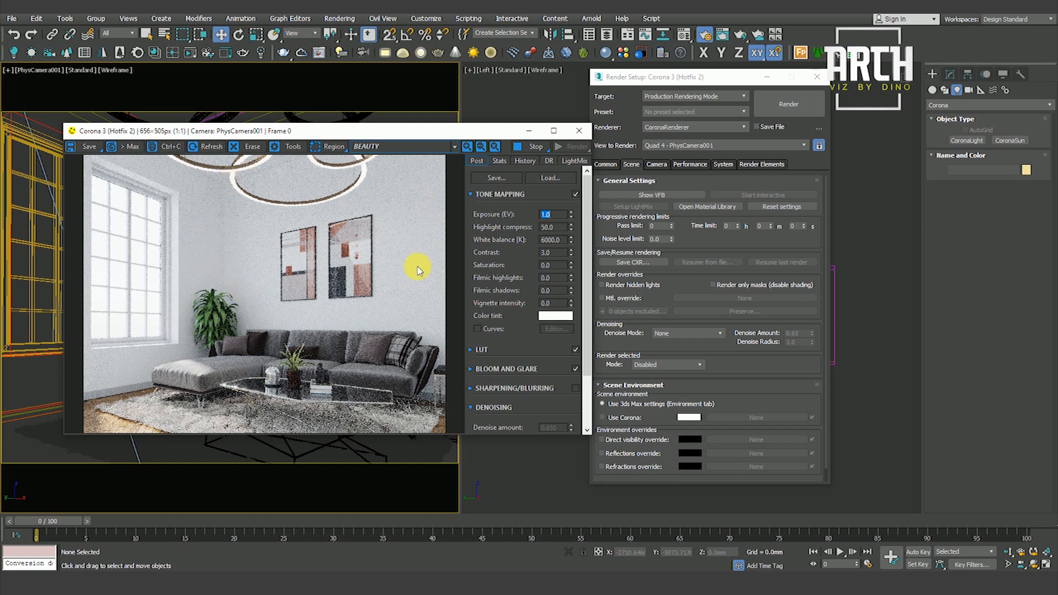
# Inspect the rug edge, wooden floor and baseboard beside the chaise for light and shadow quality.
pyautogui.scroll(2, 408, 281)
pyautogui.scroll(-2, 398, 287)
pyautogui.scroll(2, 394, 273)
pyautogui.scroll(-1, 386, 295)
pyautogui.scroll(1, 358, 278)
pyautogui.scroll(-2, 362, 266)
pyautogui.scroll(1, 378, 286)
pyautogui.scroll(-1, 391, 280)
pyautogui.scroll(2, 154, 372)
pyautogui.scroll(1, 160, 353)
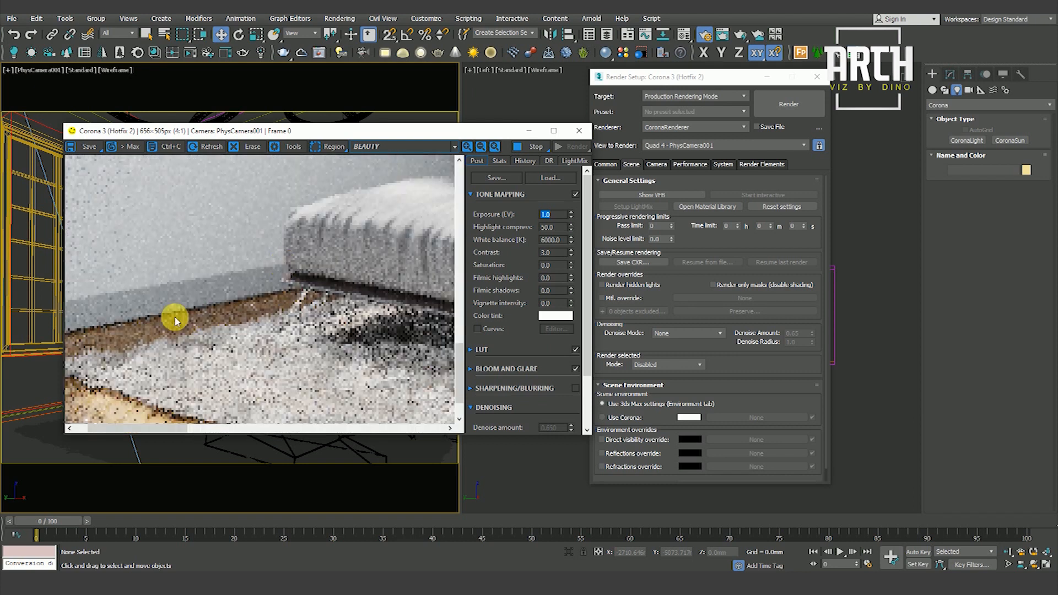
pyautogui.scroll(-2, 175, 320)
pyautogui.scroll(-1, 186, 323)
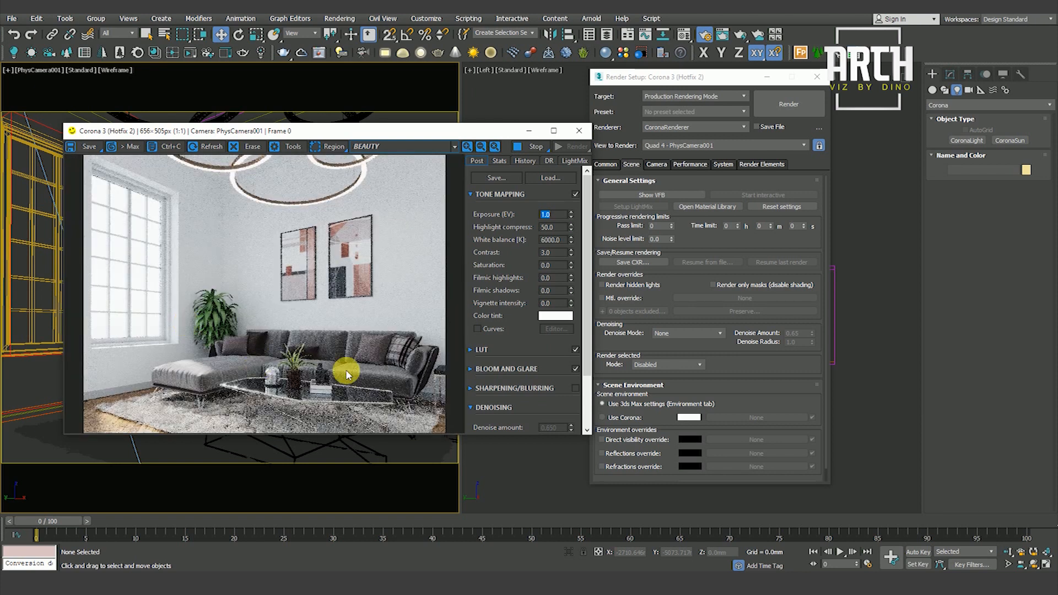
# Inspect the sofa cushions, back wall, plant and window sill in the refined render.
pyautogui.scroll(1, 413, 391)
pyautogui.scroll(1, 309, 253)
pyautogui.scroll(-1, 366, 326)
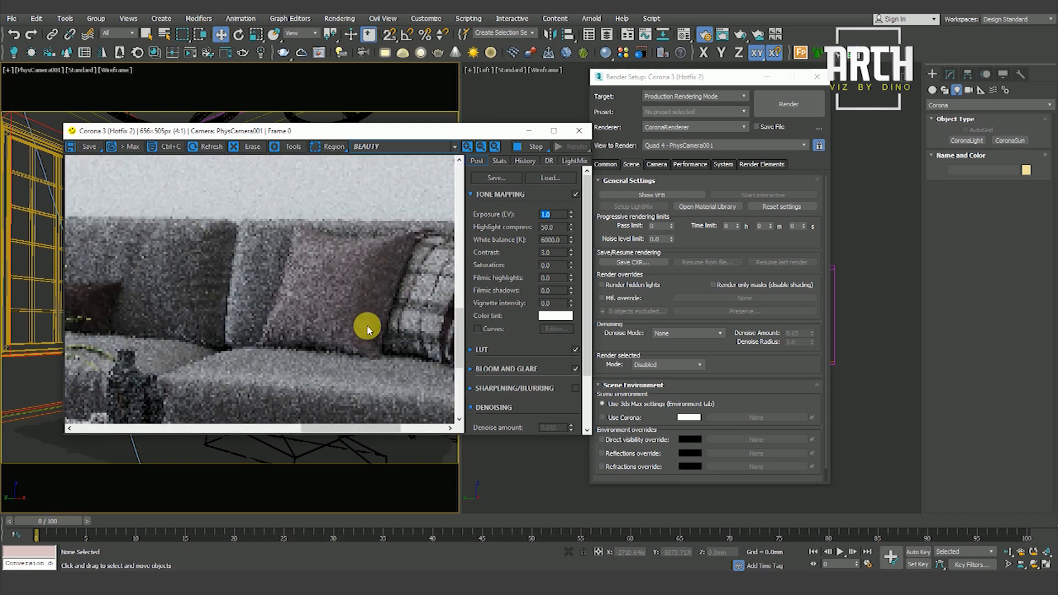
pyautogui.scroll(-1, 368, 330)
pyautogui.scroll(1, 134, 225)
pyautogui.scroll(-1, 212, 288)
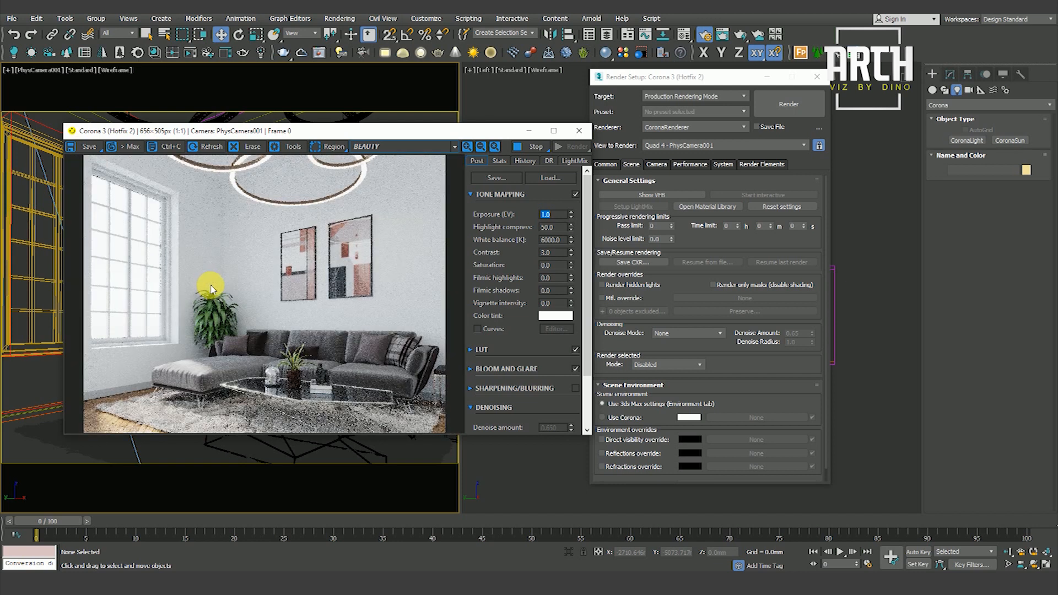
pyautogui.scroll(1, 197, 247)
pyautogui.moveTo(211, 235); pyautogui.dragTo(225, 308, button='middle')
pyautogui.scroll(-1, 248, 214)
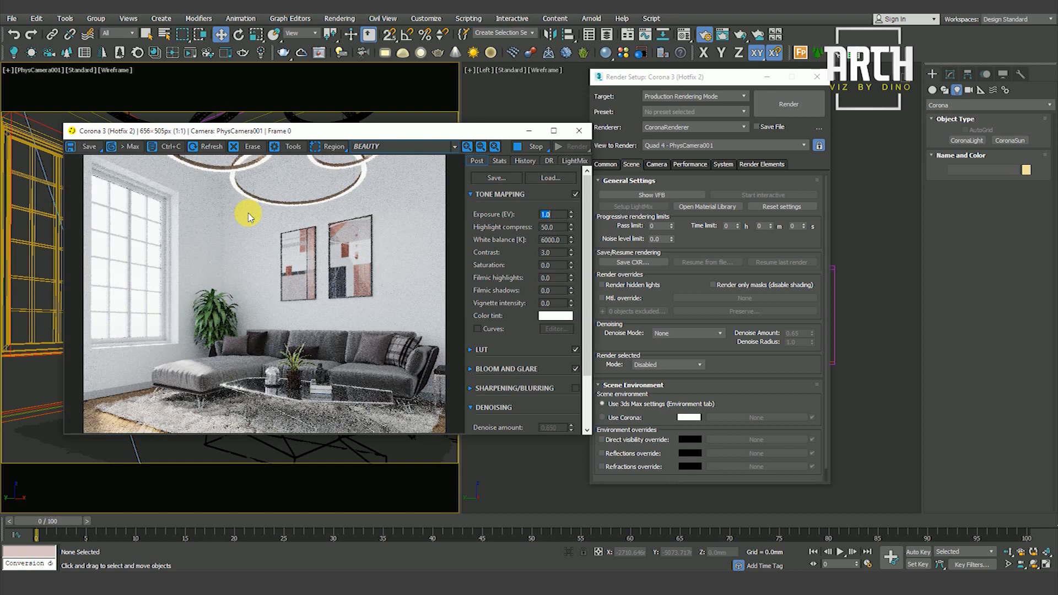
pyautogui.scroll(1, 218, 264)
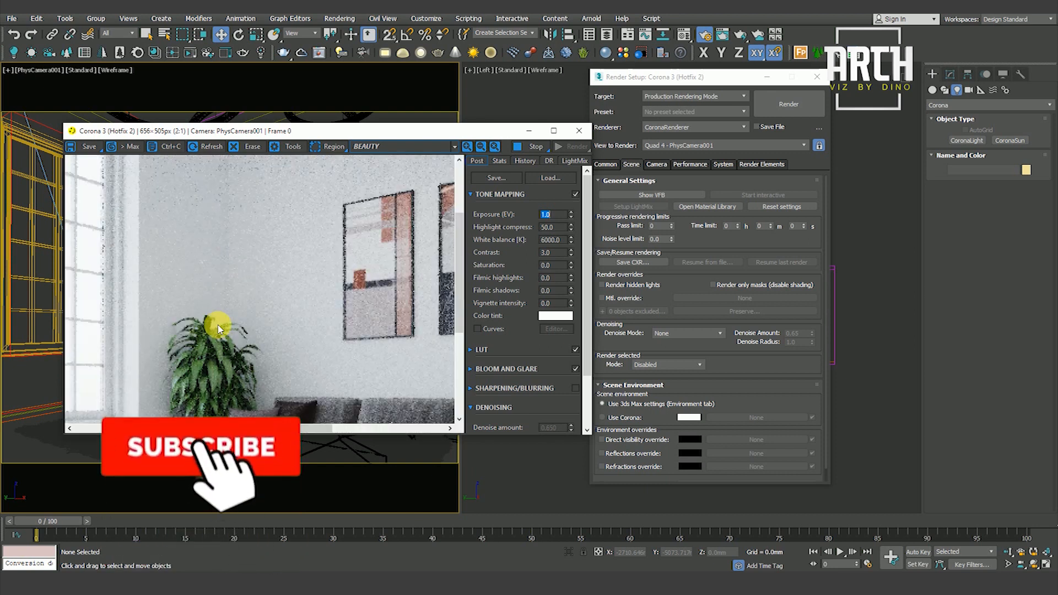
pyautogui.moveTo(187, 384); pyautogui.dragTo(250, 302, button='middle')
pyautogui.scroll(-1, 250, 302)
pyautogui.scroll(1, 151, 357)
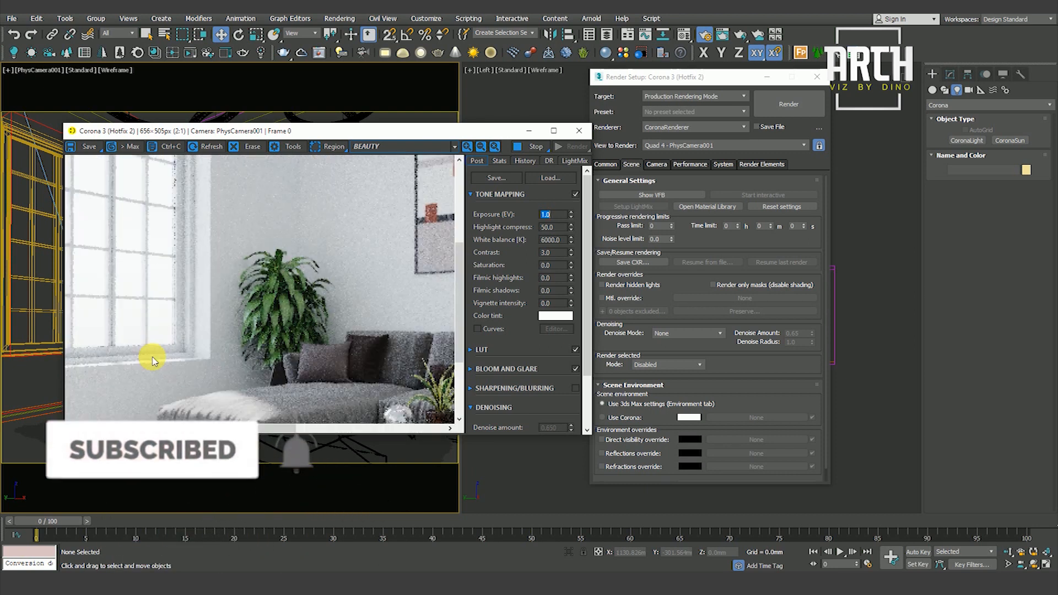
pyautogui.moveTo(151, 357); pyautogui.dragTo(174, 348, button='middle')
pyautogui.scroll(1, 165, 348)
pyautogui.scroll(-1, 148, 348)
pyautogui.scroll(-1, 154, 342)
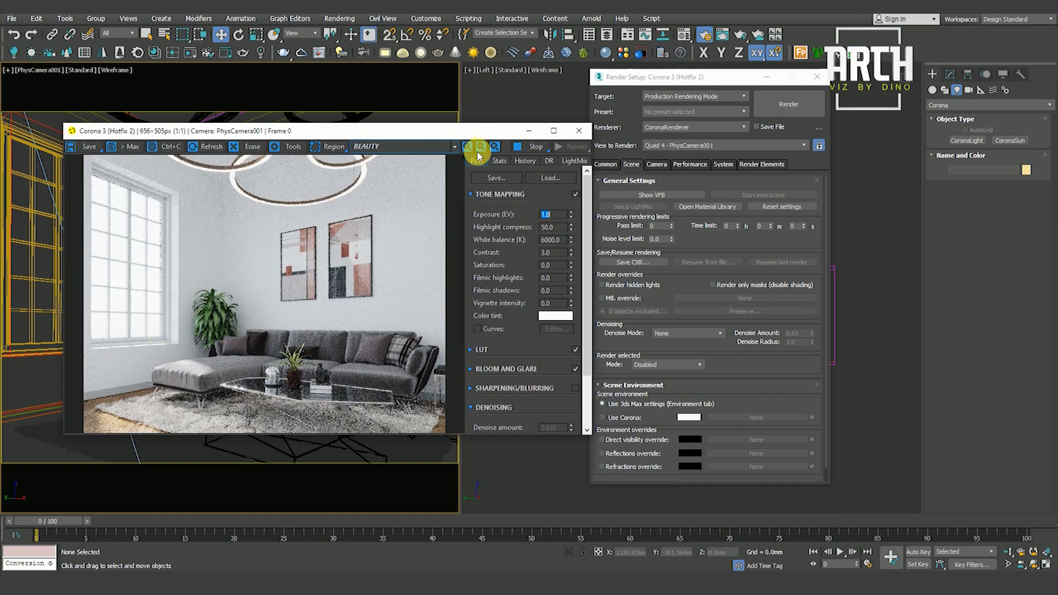
# Stop the interactive render and close the frame buffer and Render Setup windows.
pyautogui.click(536, 150)
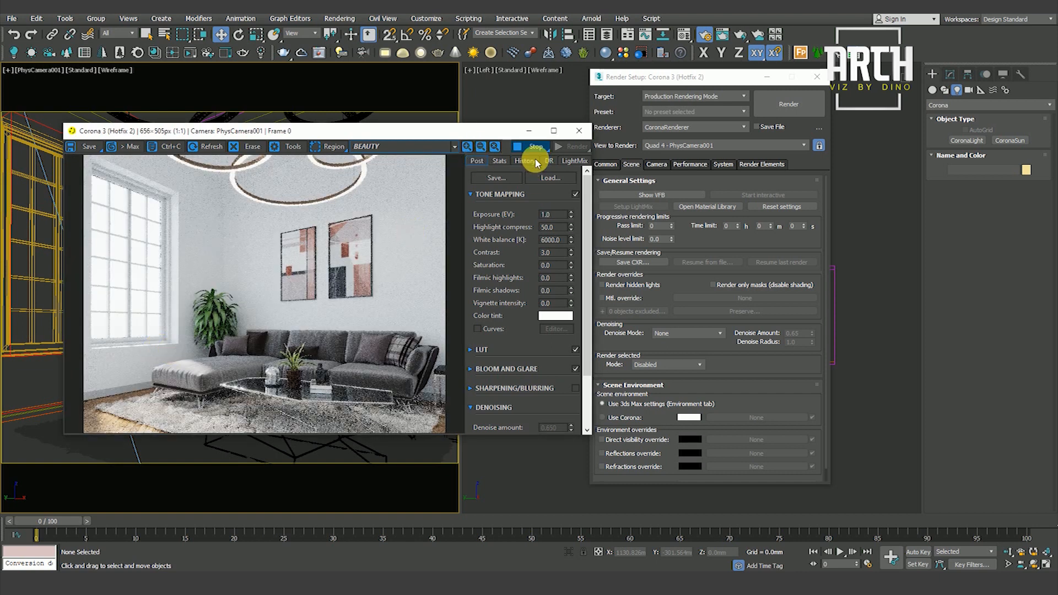
pyautogui.click(578, 130)
pyautogui.click(541, 357)
pyautogui.press('F10')
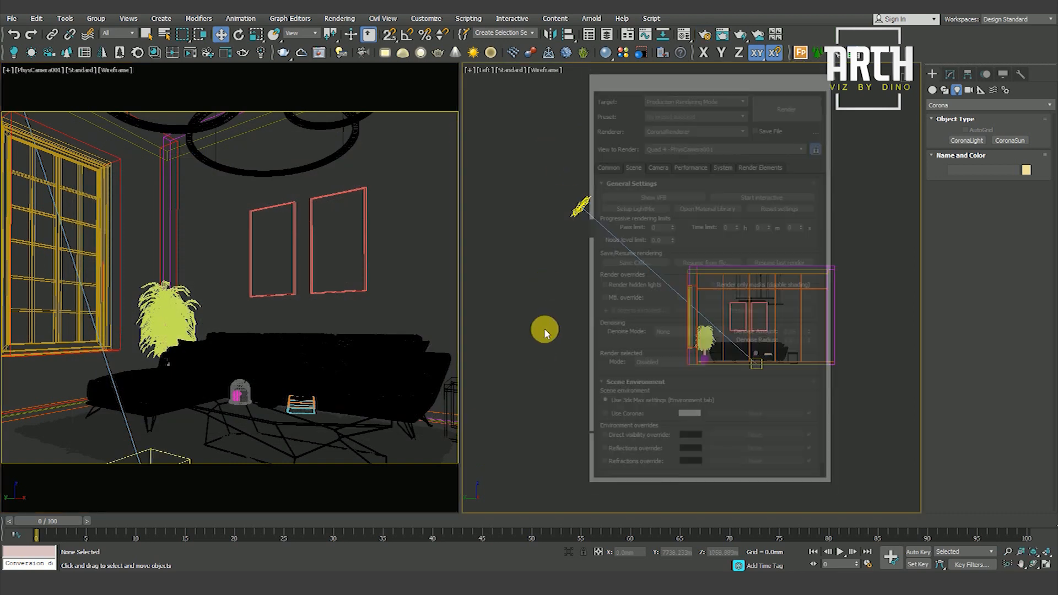
# Select the floor slab Rectangle003 in the Left view and set its Extrude amount to 10 mm.
pyautogui.press('F3')
pyautogui.scroll(4, 777, 366)
pyautogui.press('F3')
pyautogui.scroll(3, 545, 349)
pyautogui.moveTo(544, 349); pyautogui.dragTo(810, 350, button='middle')
pyautogui.scroll(3, 649, 336)
pyautogui.scroll(2, 573, 319)
pyautogui.click(568, 313)
pyautogui.scroll(-4, 623, 333)
pyautogui.scroll(3, 611, 331)
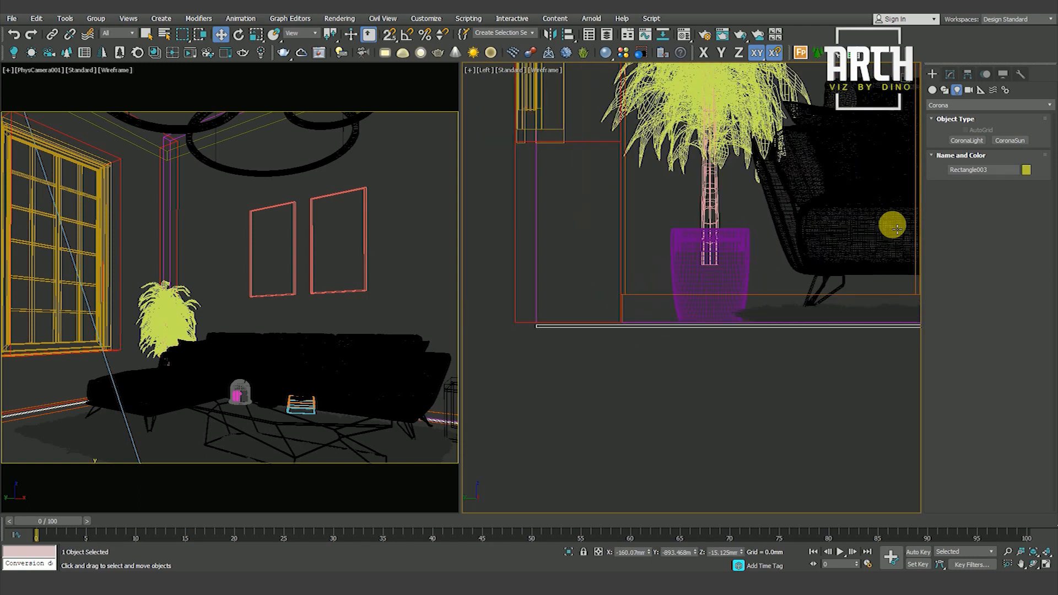
pyautogui.click(950, 74)
pyautogui.click(961, 199)
pyautogui.click(1005, 324)
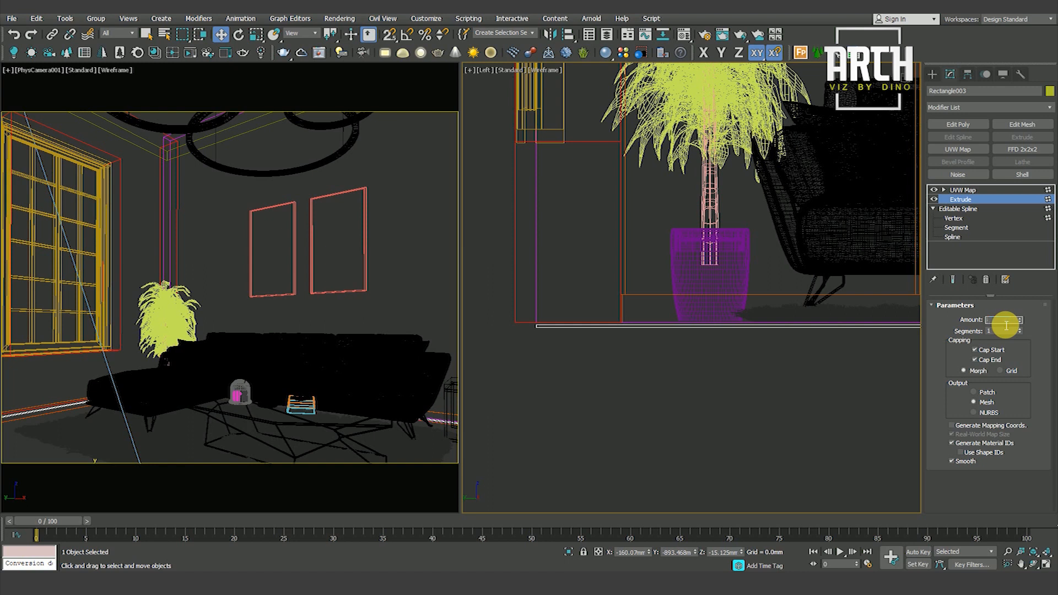
pyautogui.write('10')
pyautogui.press('Return')
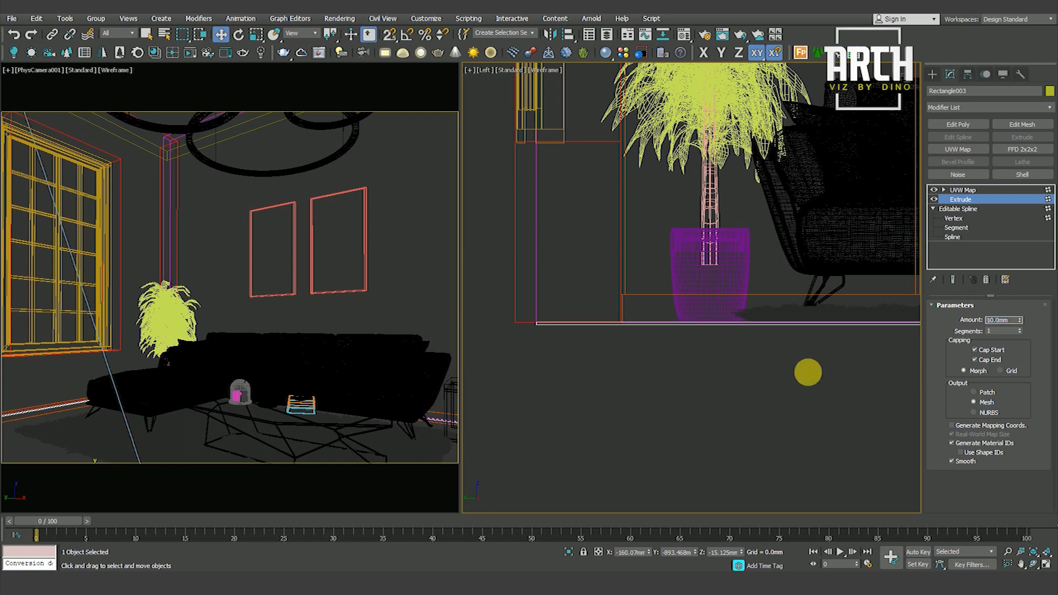
# Check the floor slab's edge in the Left view, deselect the slab and switch the camera view to shaded display.
pyautogui.scroll(3, 815, 366)
pyautogui.scroll(4, 720, 336)
pyautogui.scroll(-5, 719, 334)
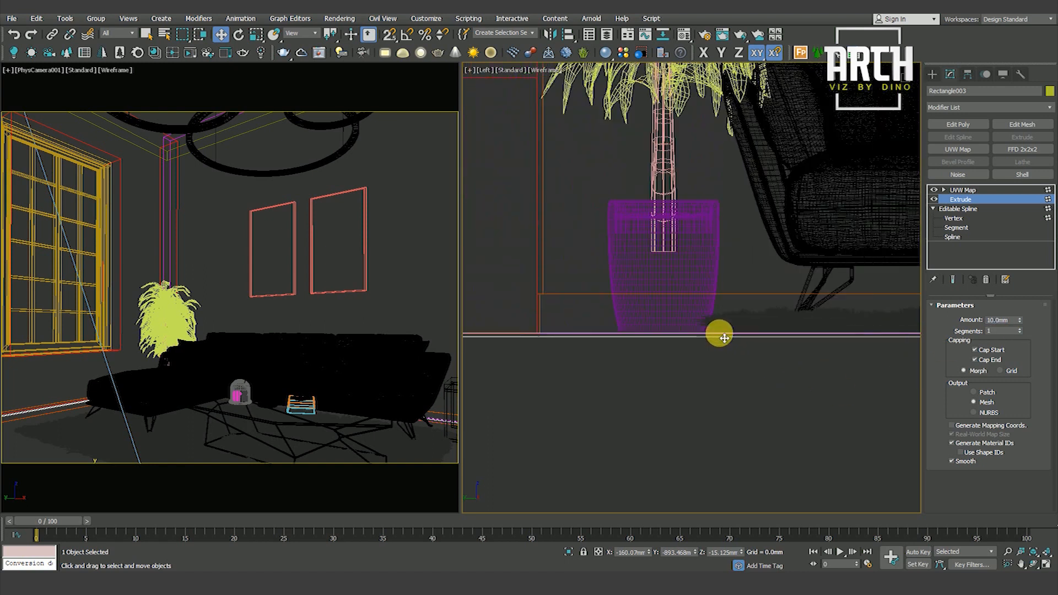
pyautogui.scroll(6, 543, 334)
pyautogui.scroll(-5, 545, 335)
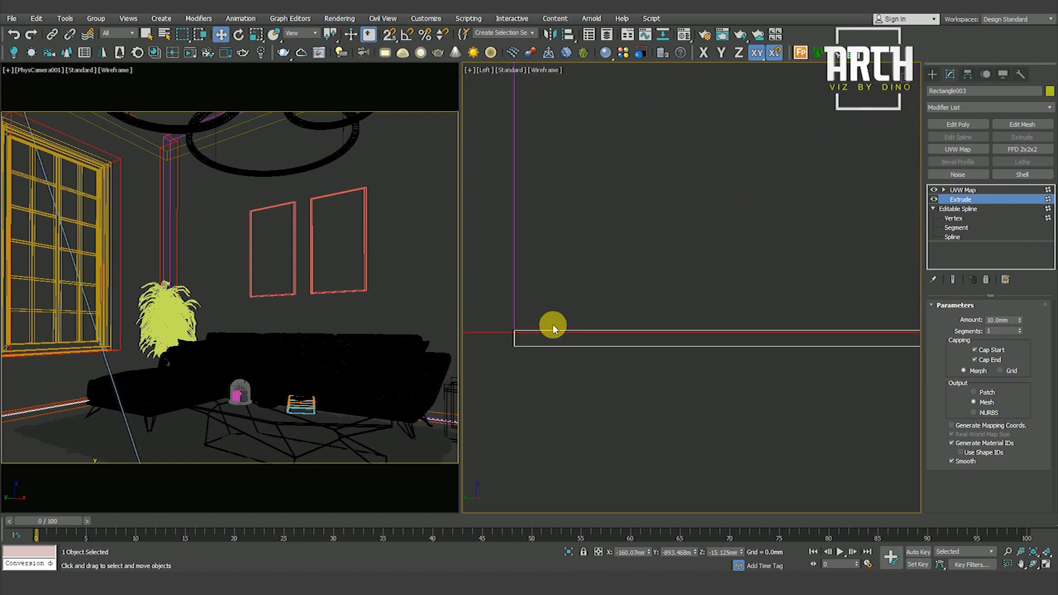
pyautogui.click(560, 365)
pyautogui.press('F3')
pyautogui.press('F3')
pyautogui.press('F3')
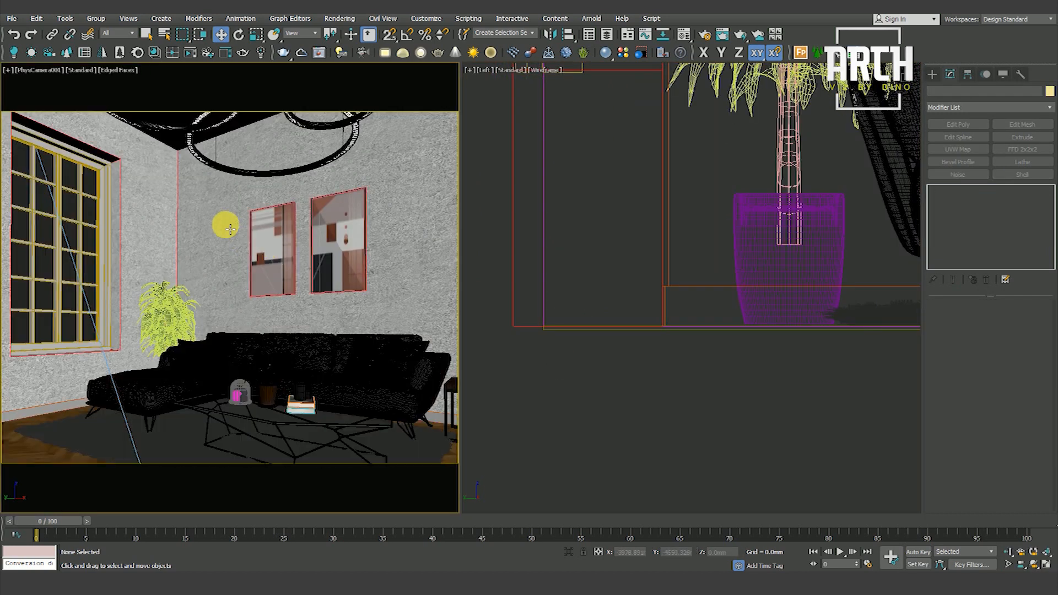
# Sample the wall plaster material into the Material Editor, set its diffuse colour to RGB 220, and check its maps.
pyautogui.press('m')
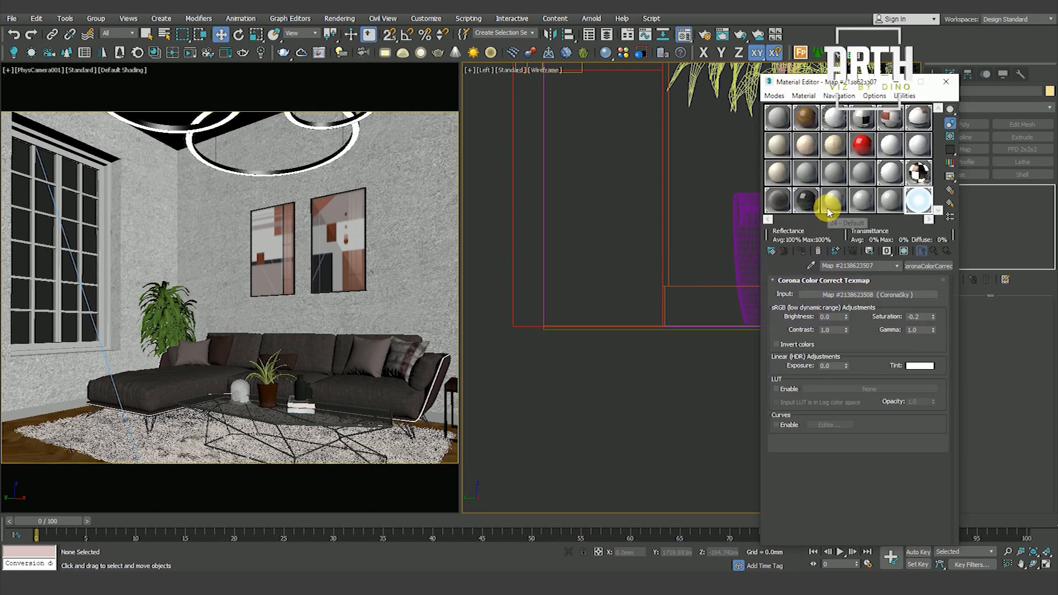
pyautogui.click(813, 266)
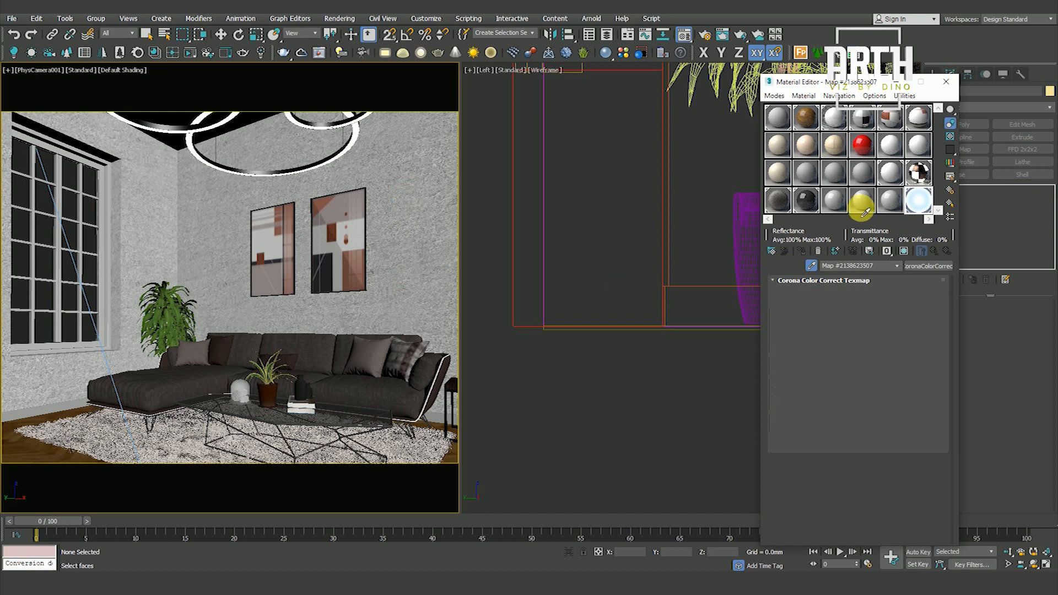
pyautogui.click(919, 202)
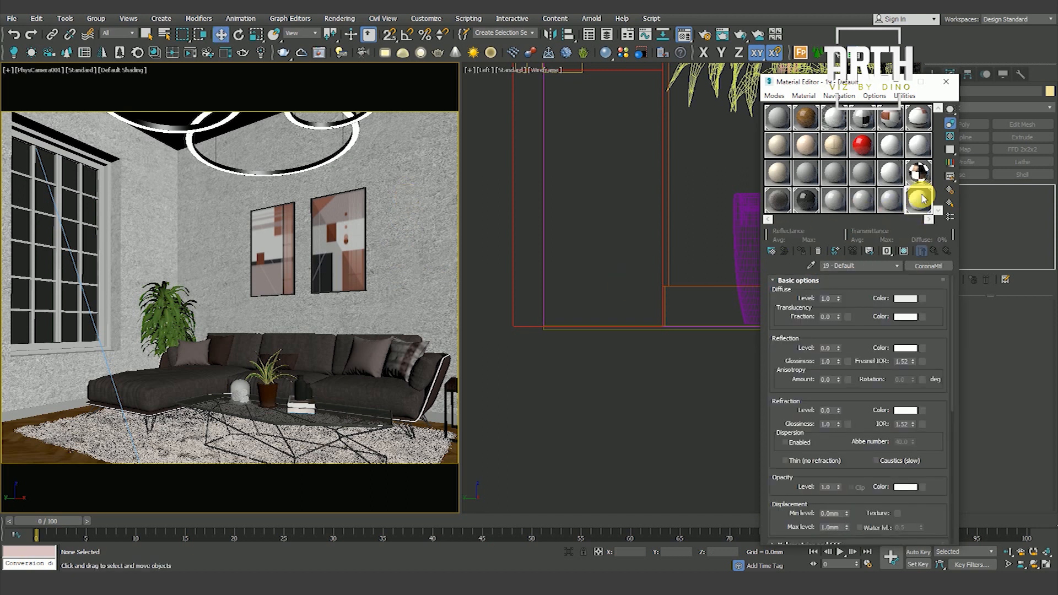
pyautogui.moveTo(873, 351); pyautogui.dragTo(878, 380)
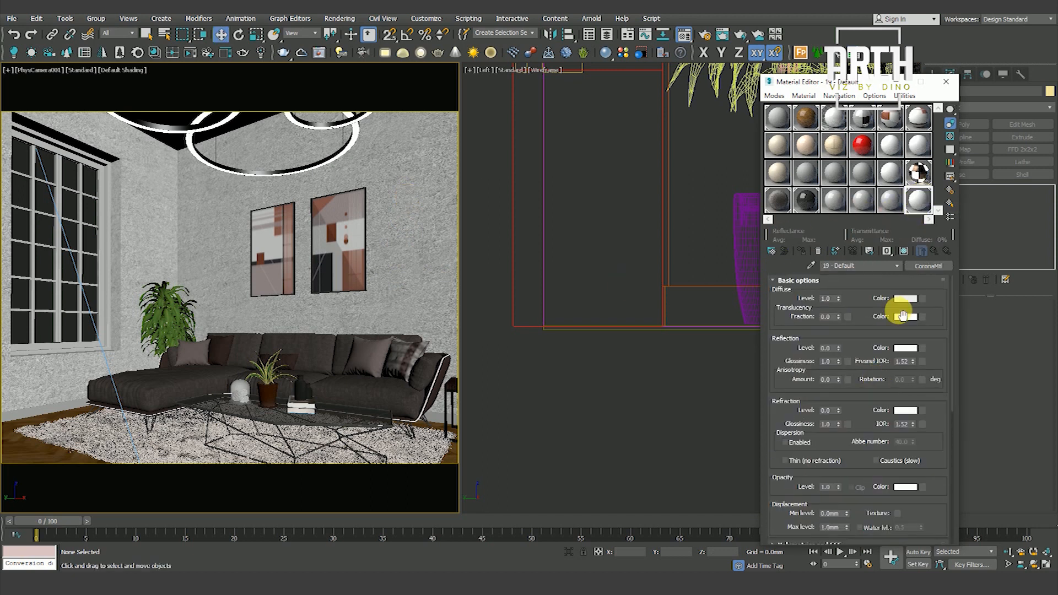
pyautogui.click(899, 300)
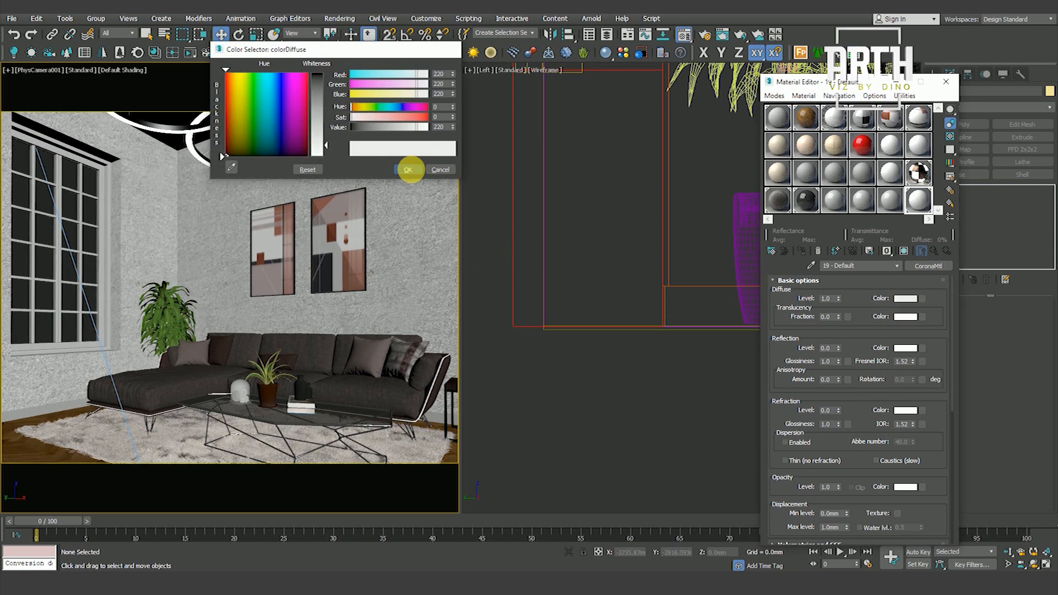
pyautogui.click(409, 170)
pyautogui.scroll(-5, 788, 336)
pyautogui.scroll(-4, 788, 338)
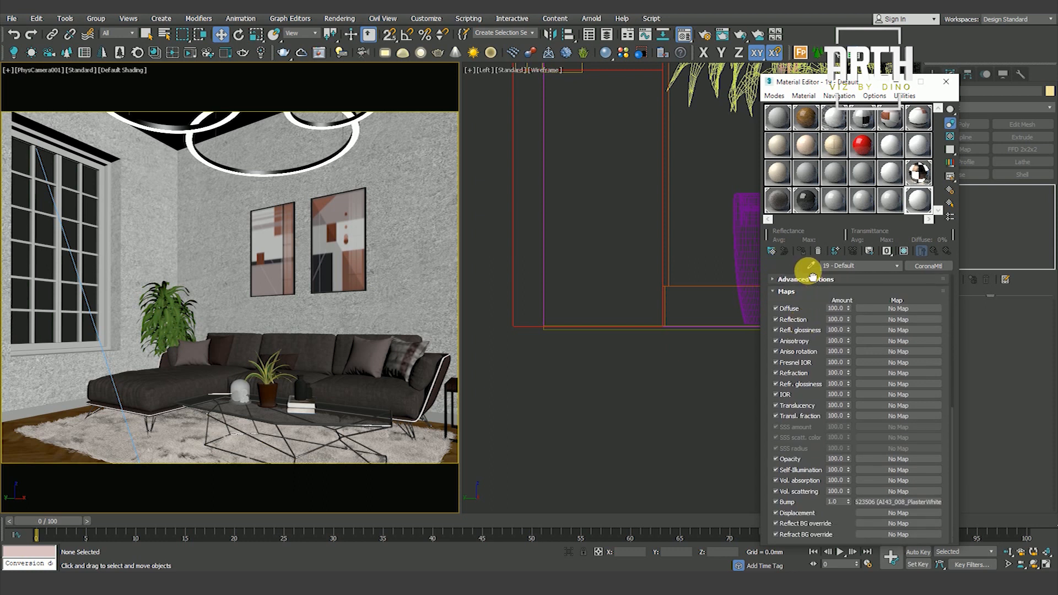
pyautogui.scroll(9, 831, 448)
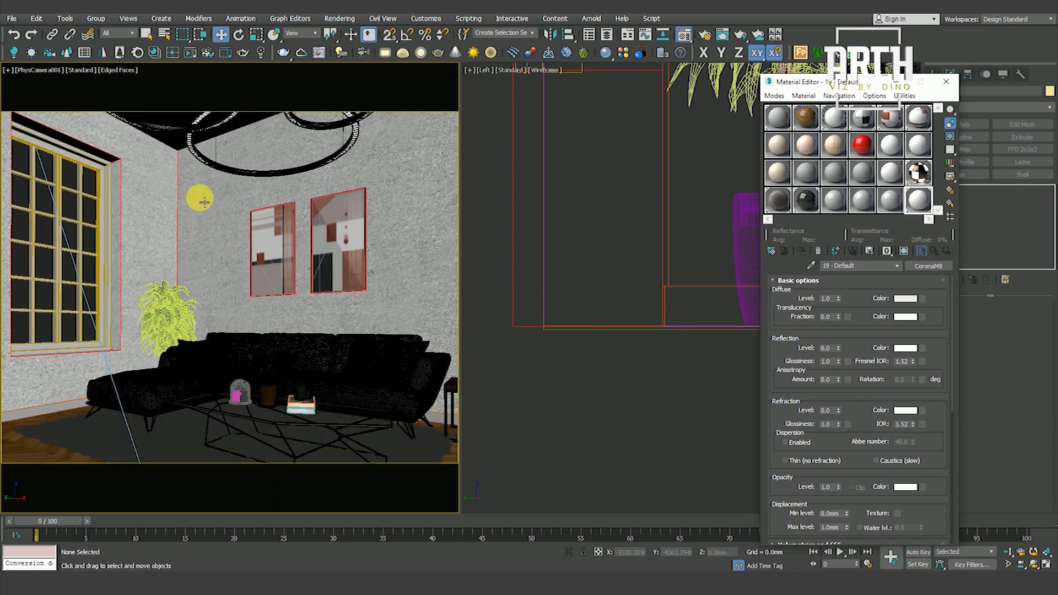
# Sample the KINH glass material into a free slot, set its Fresnel IOR to 2.0, and close the Material Editor.
pyautogui.press('F3')
pyautogui.press('F3')
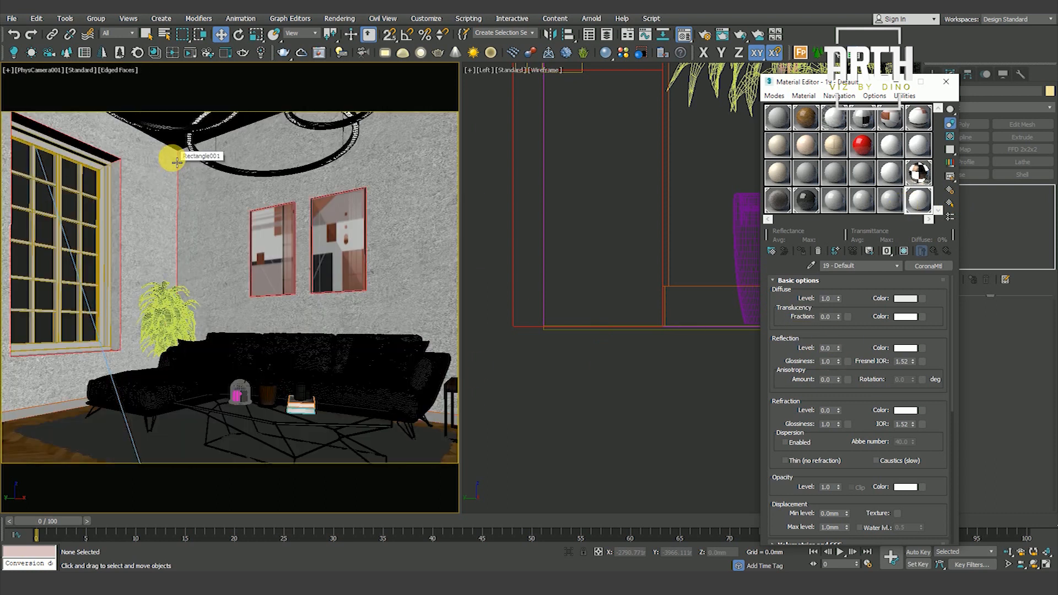
pyautogui.click(830, 199)
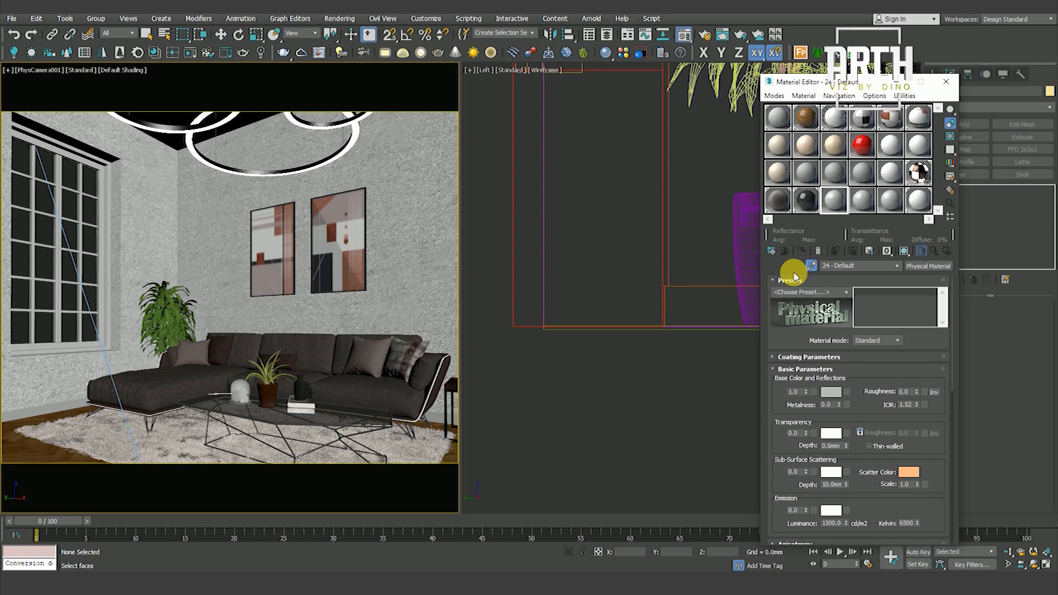
pyautogui.press('F4')
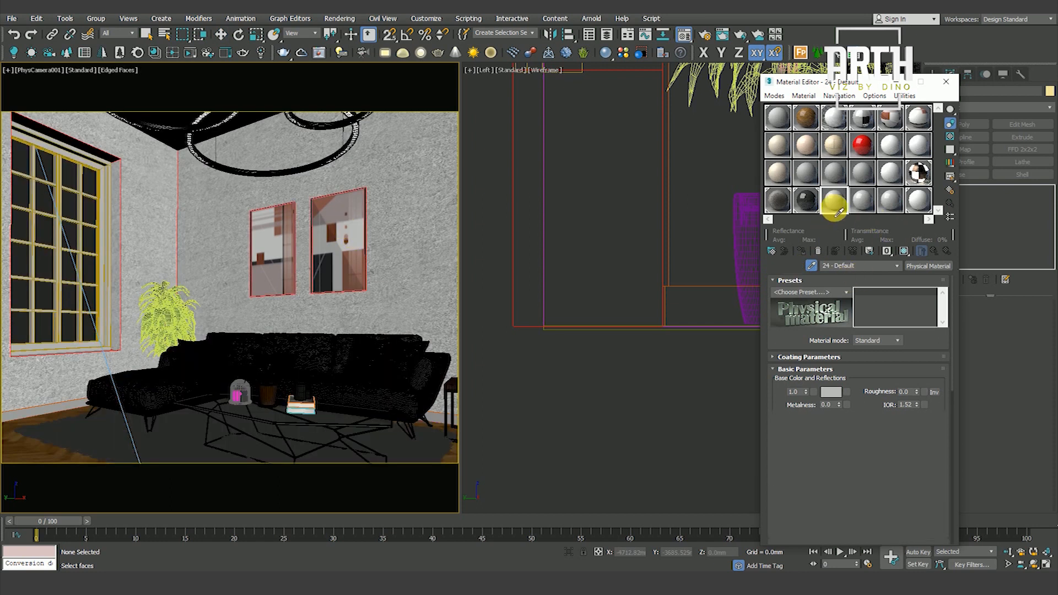
pyautogui.doubleClick(835, 199)
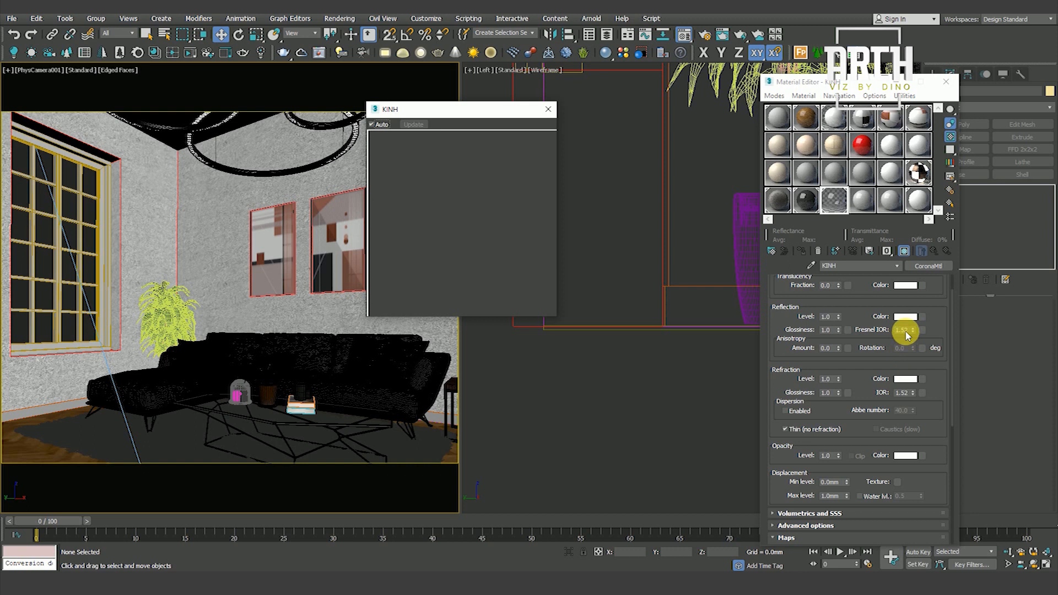
pyautogui.doubleClick(906, 333)
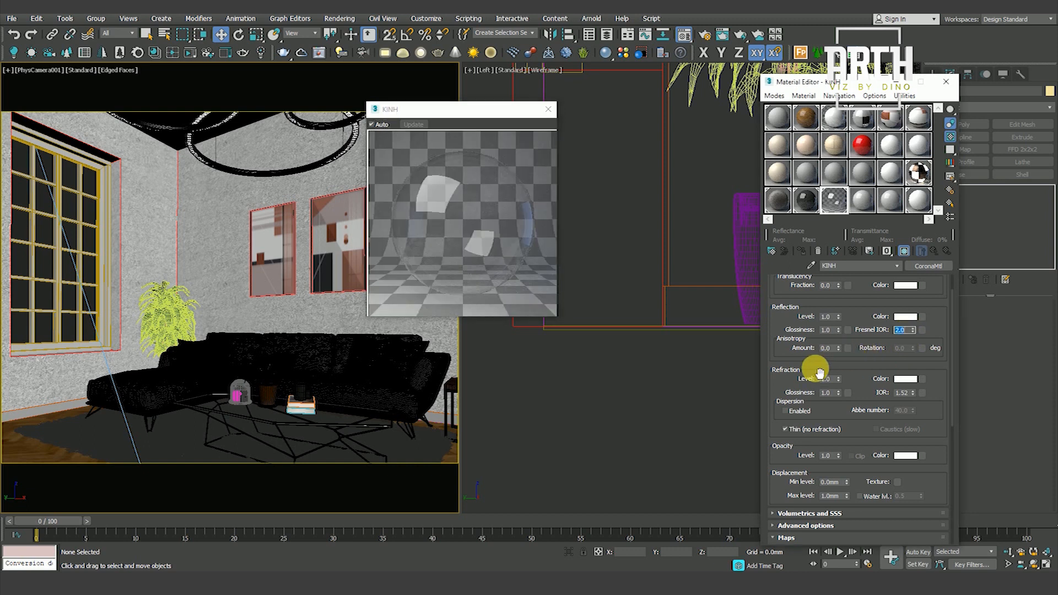
pyautogui.click(549, 110)
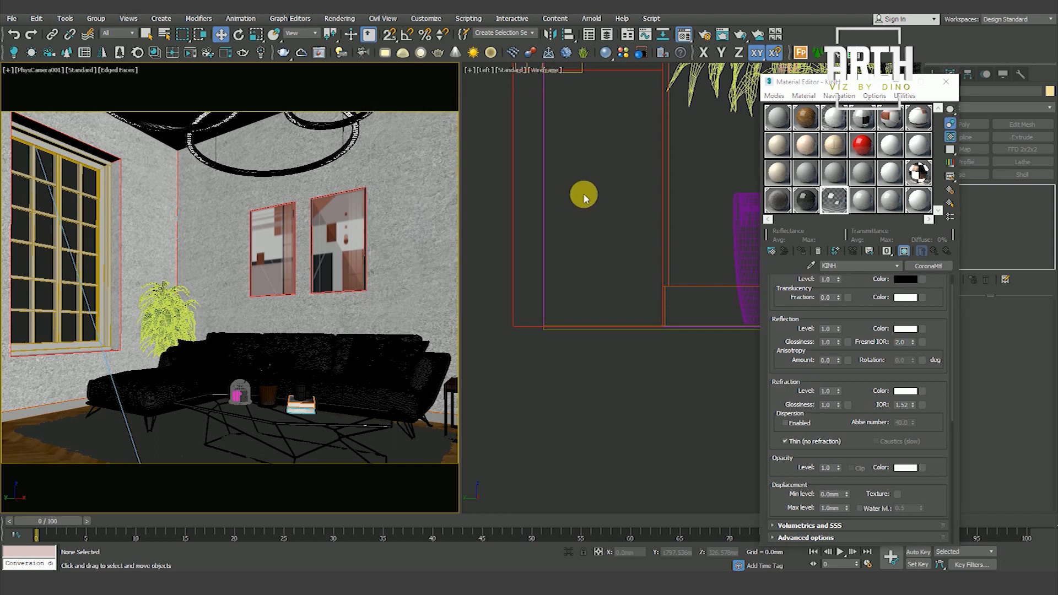
pyautogui.press('F4')
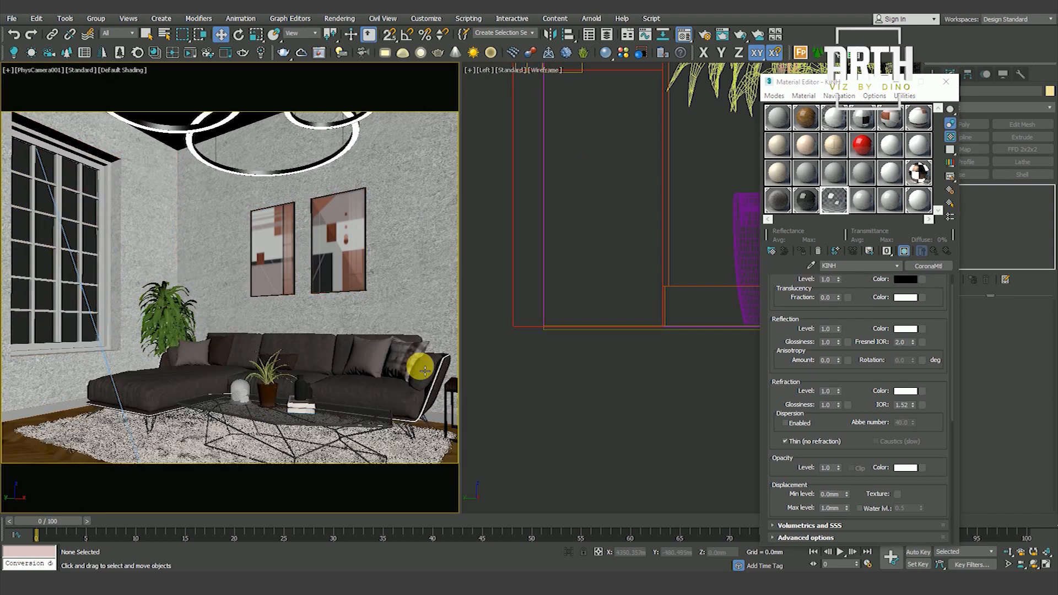
pyautogui.click(946, 81)
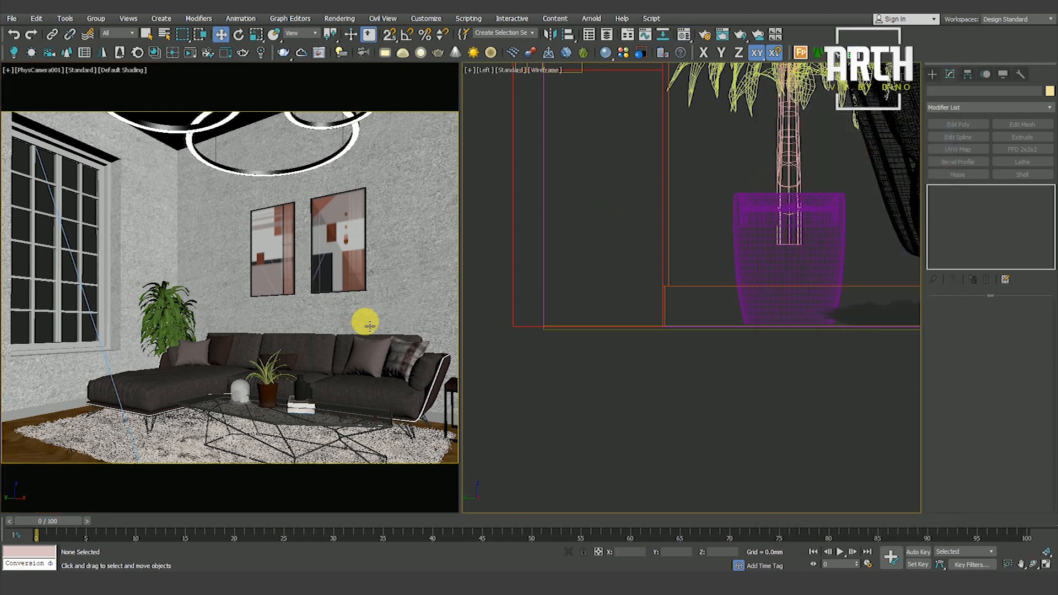
# In Render Setup, set denoising to High quality with a denoise amount of 0.8 and the pass limit to 150.
pyautogui.press('t')
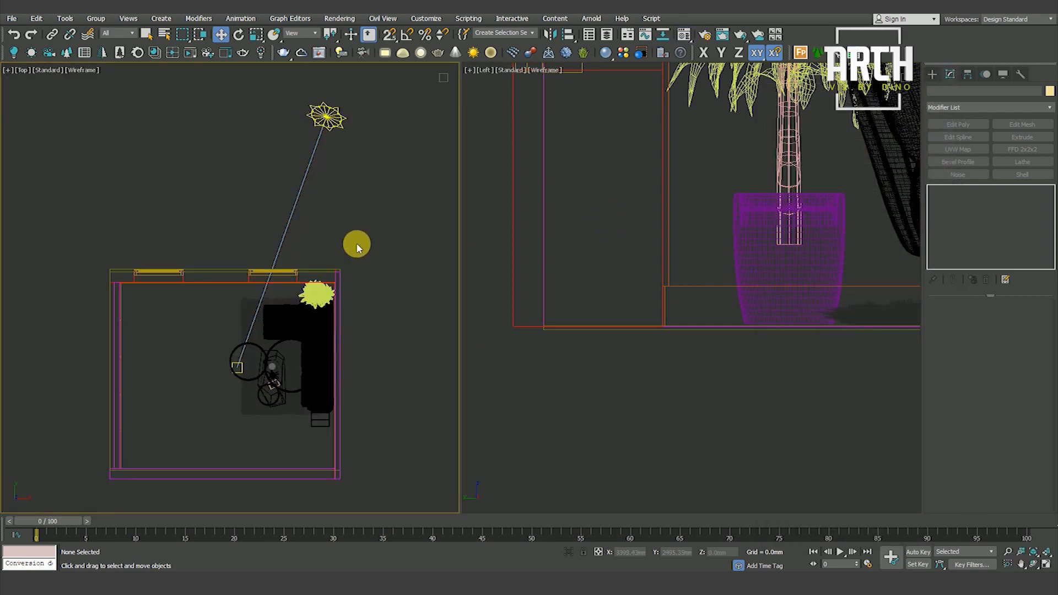
pyautogui.click(338, 18)
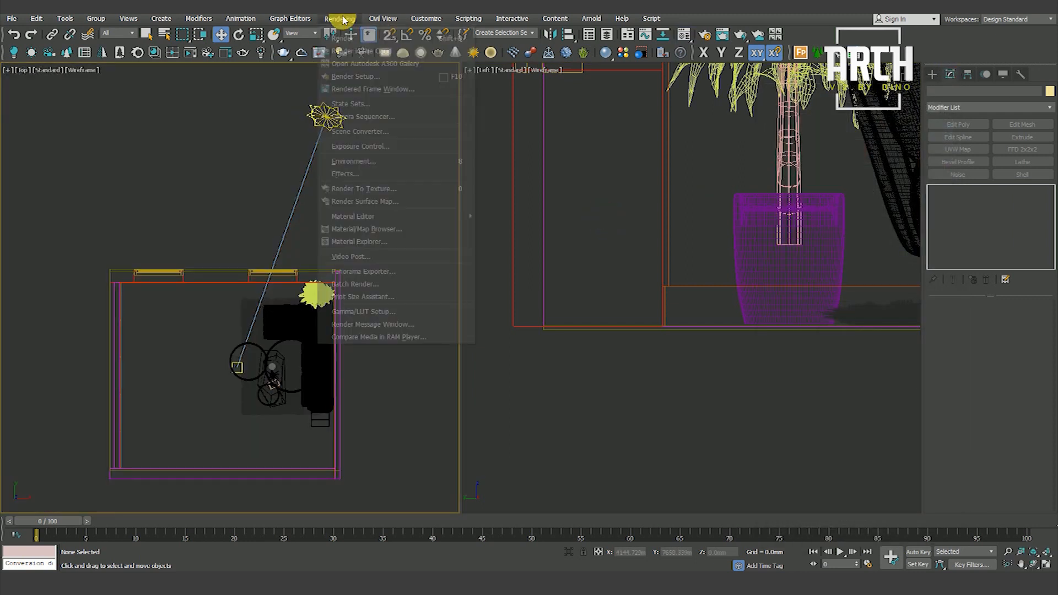
pyautogui.click(357, 78)
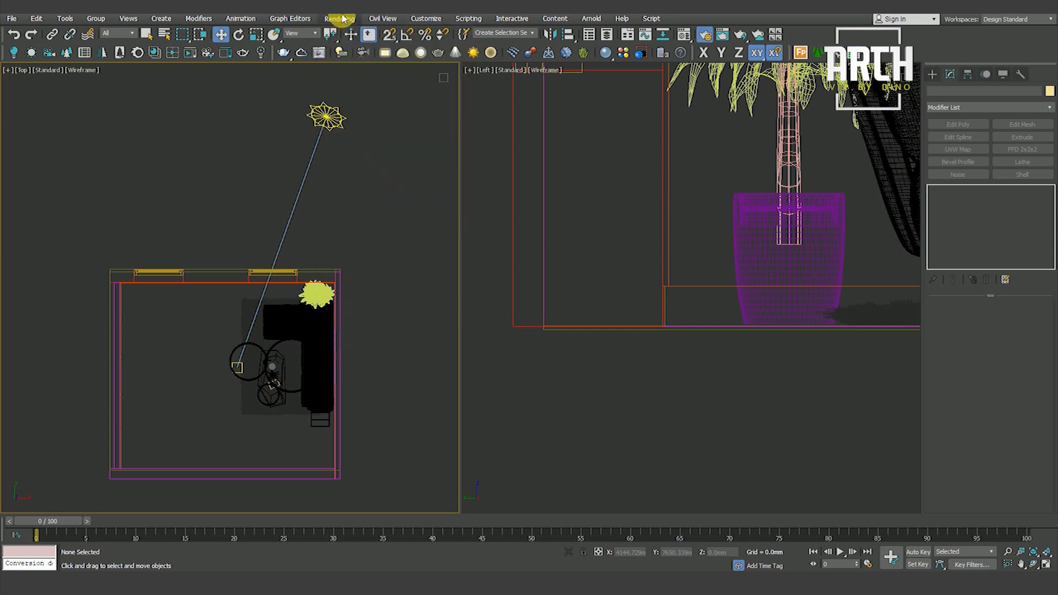
pyautogui.moveTo(634, 77); pyautogui.dragTo(574, 86)
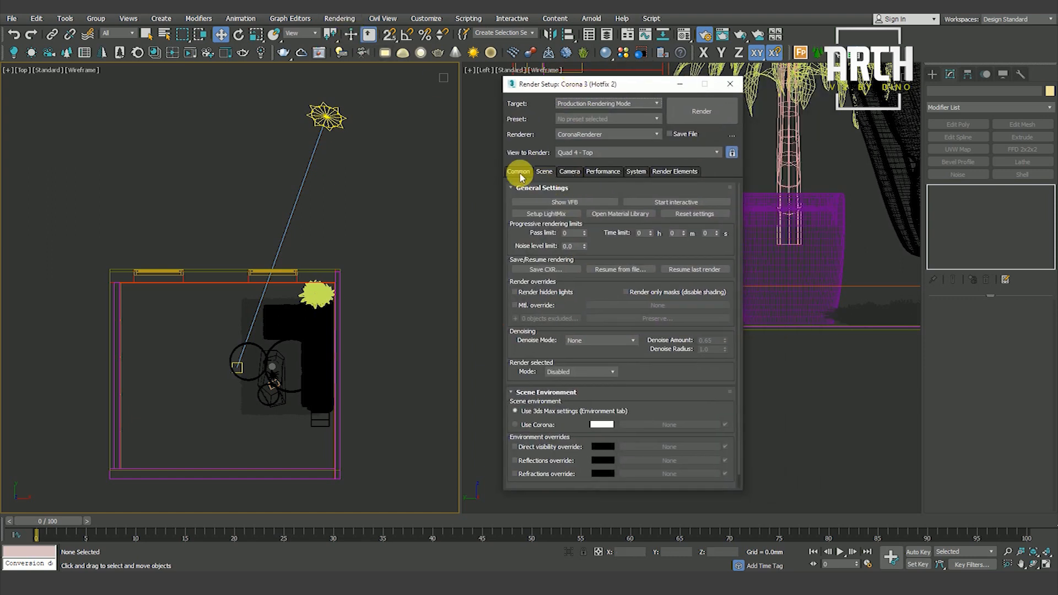
pyautogui.click(606, 340)
pyautogui.click(592, 374)
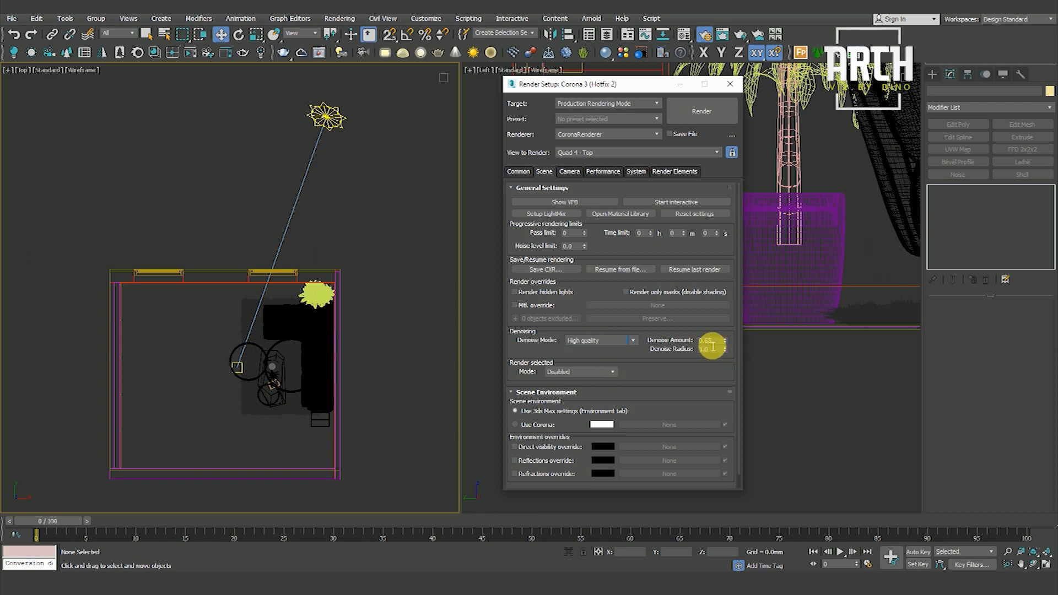
pyautogui.click(672, 388)
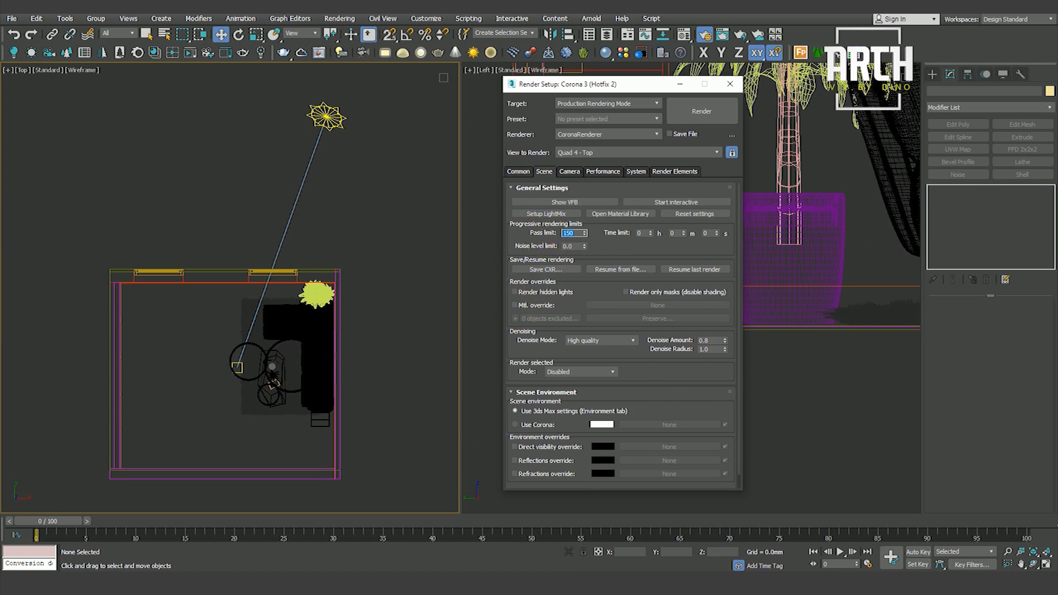
# Review the Corona camera, postprocessing and system render settings.
pyautogui.click(540, 187)
pyautogui.click(572, 173)
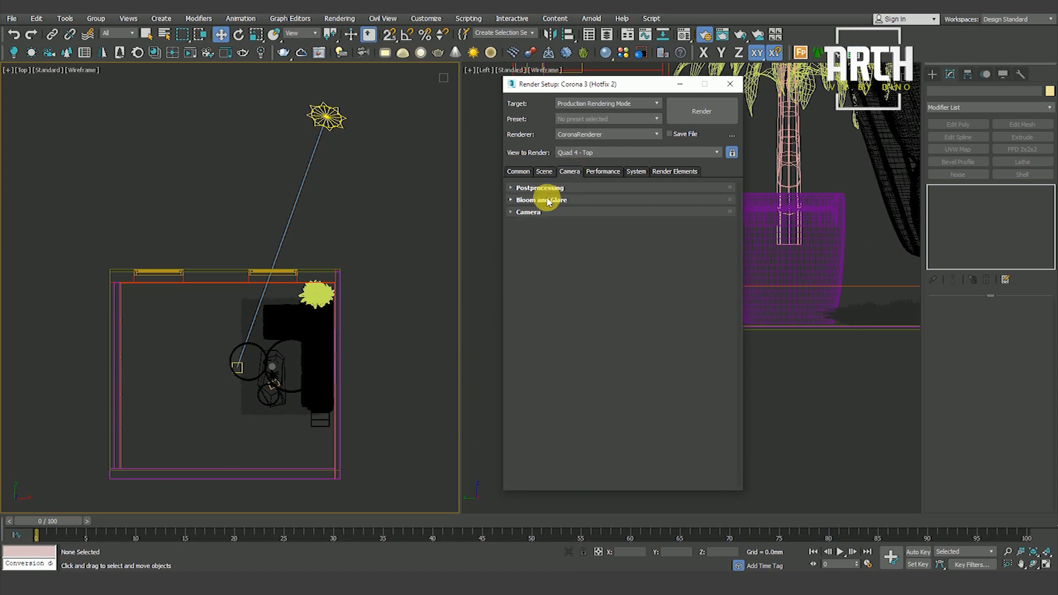
pyautogui.click(547, 188)
pyautogui.click(547, 188)
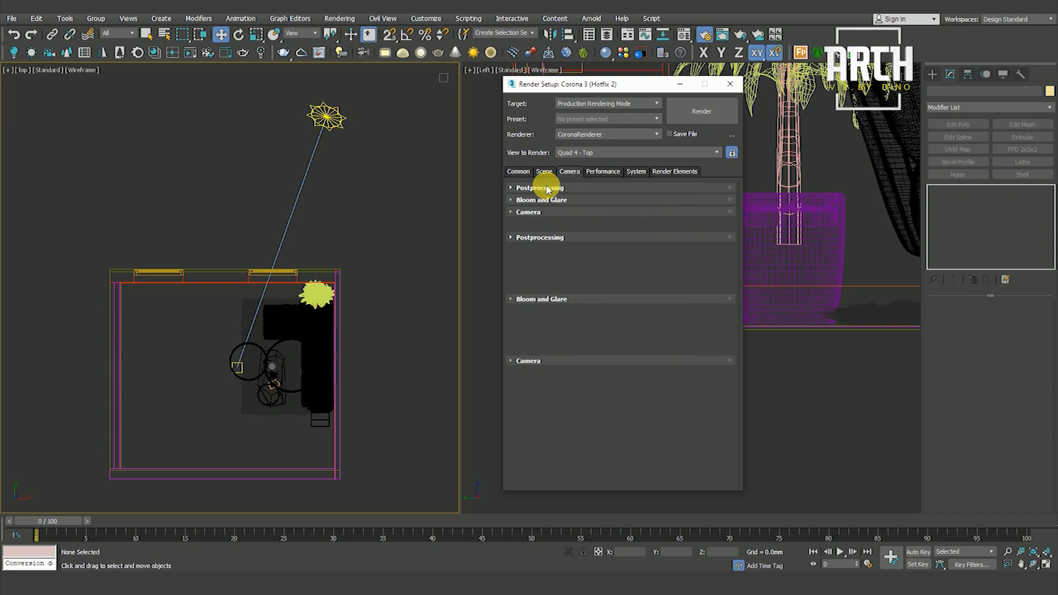
pyautogui.click(639, 173)
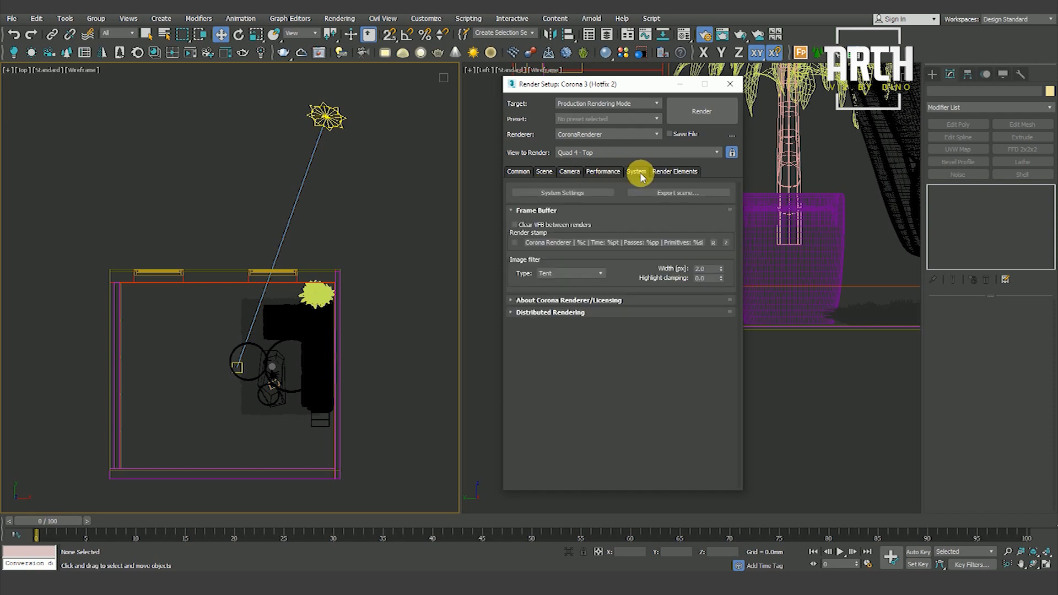
# Start adding render elements and select CESSENTIAL_Direct, CESSENTIAL_Indirect, CESSENTIAL_Reflect and CESSENTIAL_Refract.
pyautogui.click(676, 172)
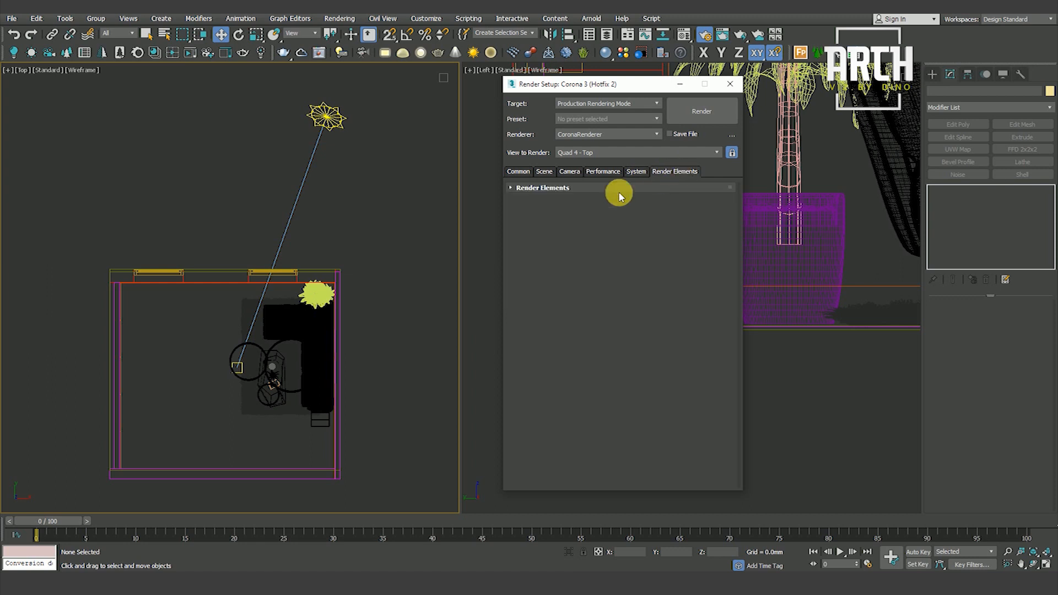
pyautogui.click(573, 193)
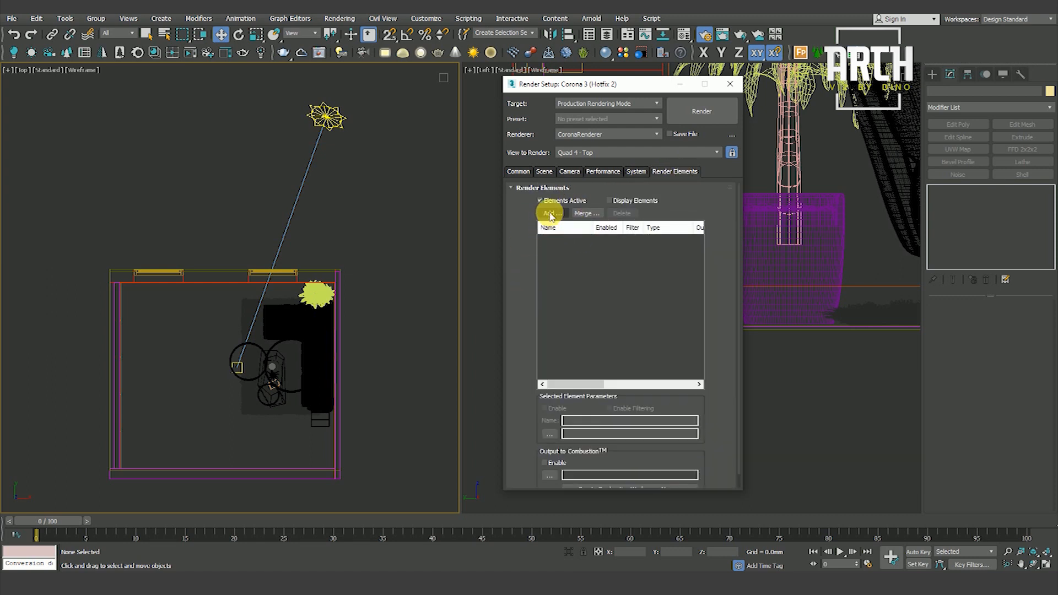
pyautogui.click(549, 214)
pyautogui.moveTo(603, 184); pyautogui.dragTo(429, 184)
pyautogui.click(397, 202)
pyautogui.keyDown('ctrl'); pyautogui.click(408, 215); pyautogui.keyUp('ctrl')
pyautogui.keyDown('ctrl'); pyautogui.click(409, 224); pyautogui.keyUp('ctrl')
pyautogui.keyDown('ctrl'); pyautogui.click(405, 231); pyautogui.keyUp('ctrl')
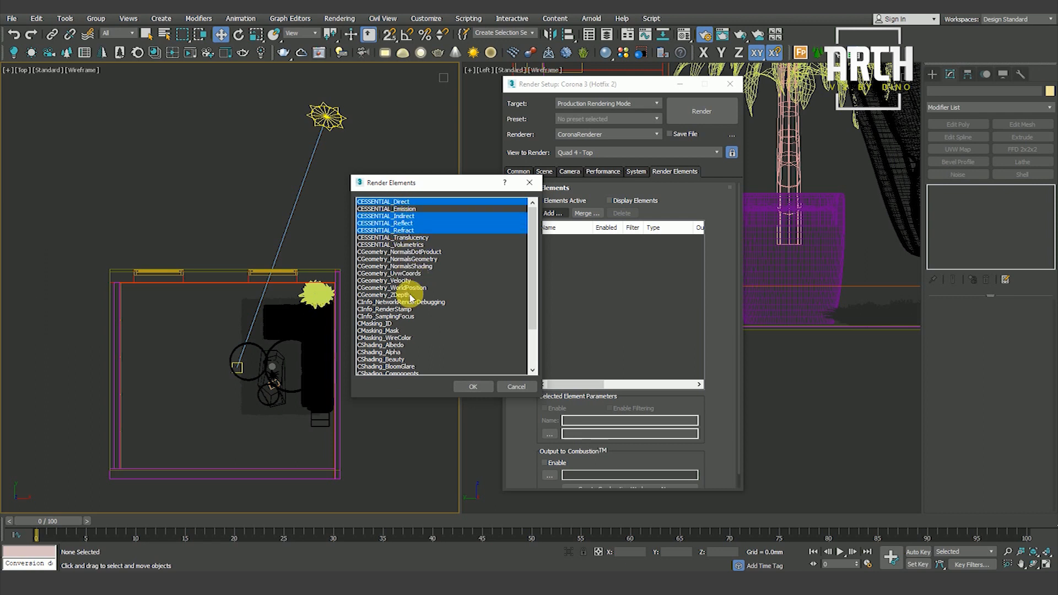
# Also select CMasking_ID, CMasking_WireColor, CShading_Alpha, CShading_BloomGlare and CTexmap, add all chosen render elements, and select CTexmap in the list.
pyautogui.keyDown('ctrl'); pyautogui.click(387, 324); pyautogui.keyUp('ctrl')
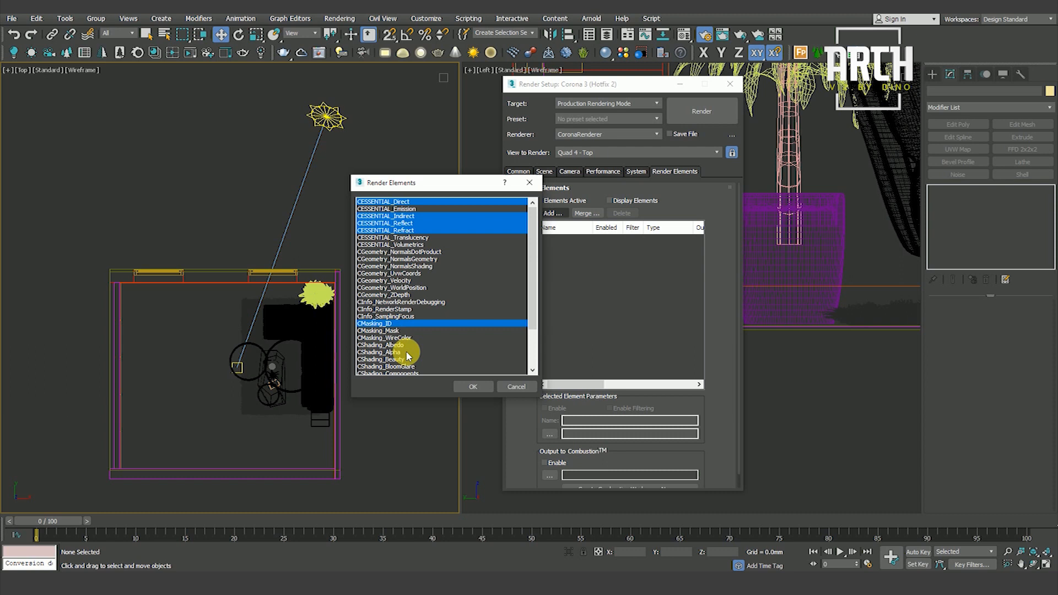
pyautogui.keyDown('ctrl'); pyautogui.click(403, 339); pyautogui.keyUp('ctrl')
pyautogui.keyDown('ctrl'); pyautogui.click(395, 352); pyautogui.keyUp('ctrl')
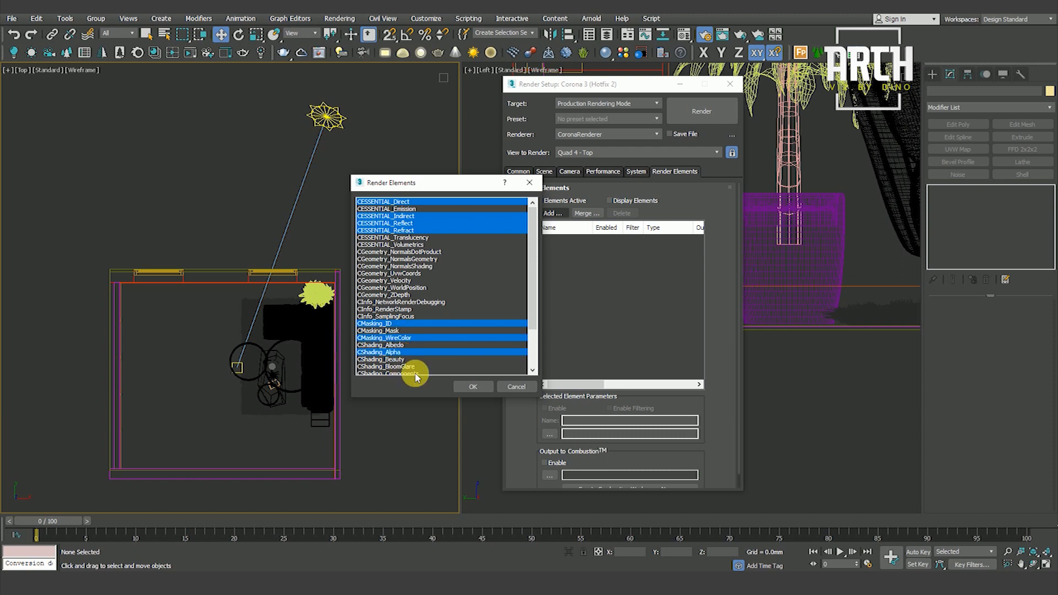
pyautogui.keyDown('ctrl'); pyautogui.click(405, 367); pyautogui.keyUp('ctrl')
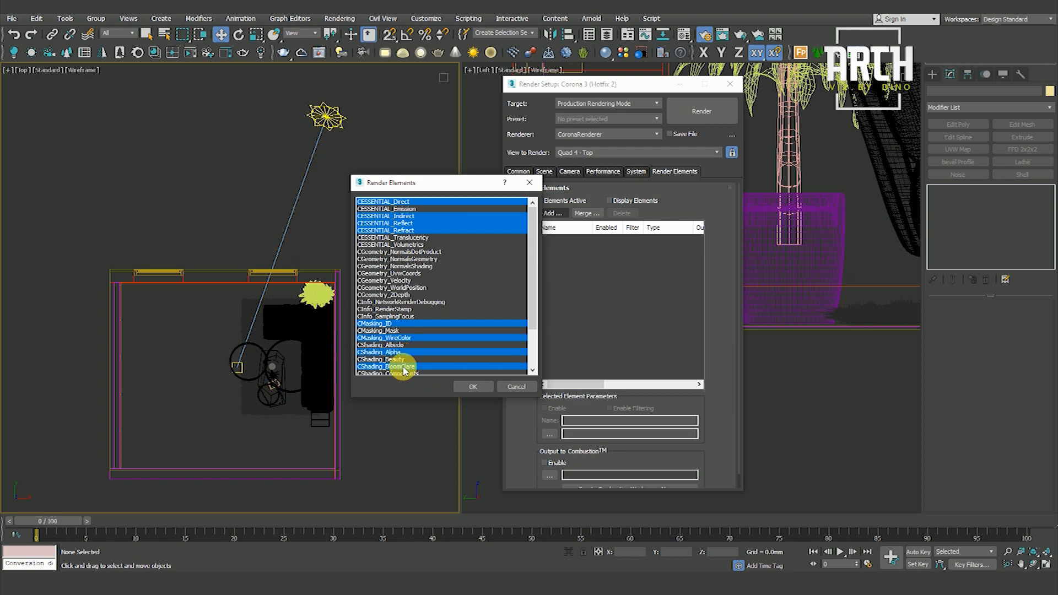
pyautogui.scroll(-5, 404, 368)
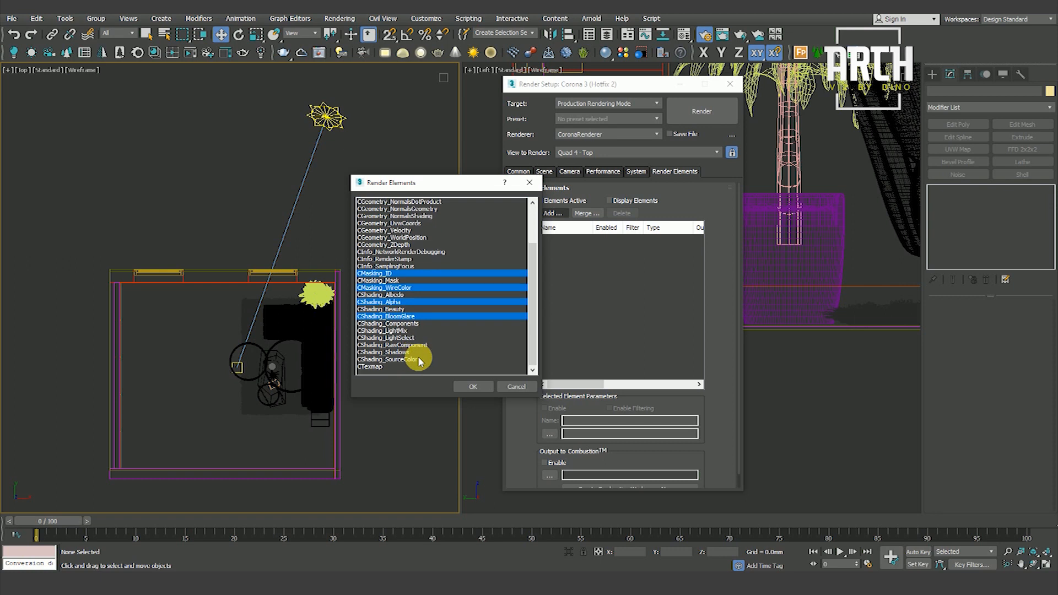
pyautogui.keyDown('ctrl'); pyautogui.click(371, 367); pyautogui.keyUp('ctrl')
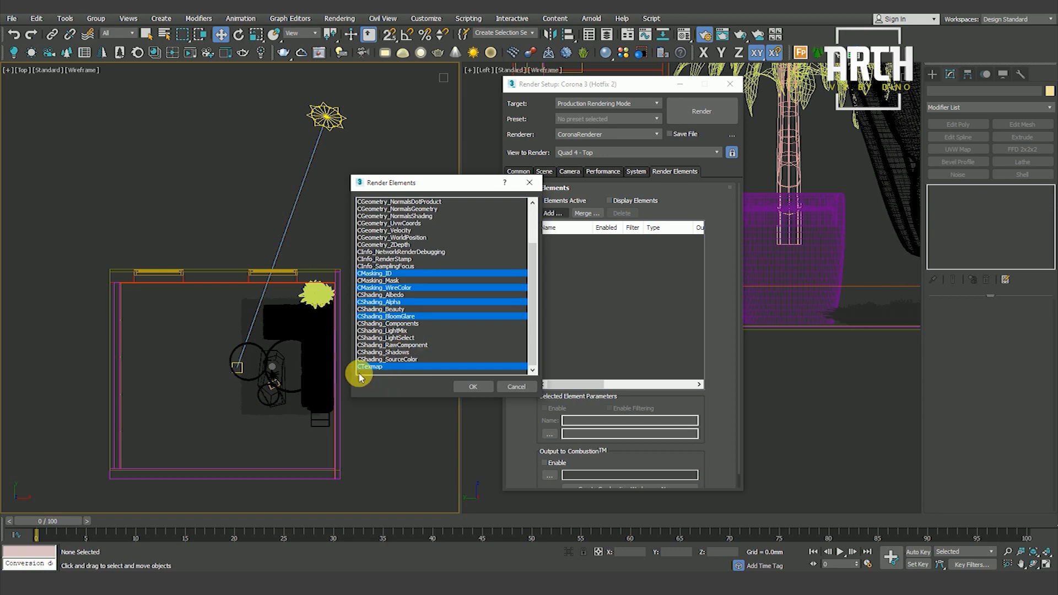
pyautogui.click(472, 387)
pyautogui.click(556, 315)
pyautogui.moveTo(571, 82); pyautogui.dragTo(626, 78)
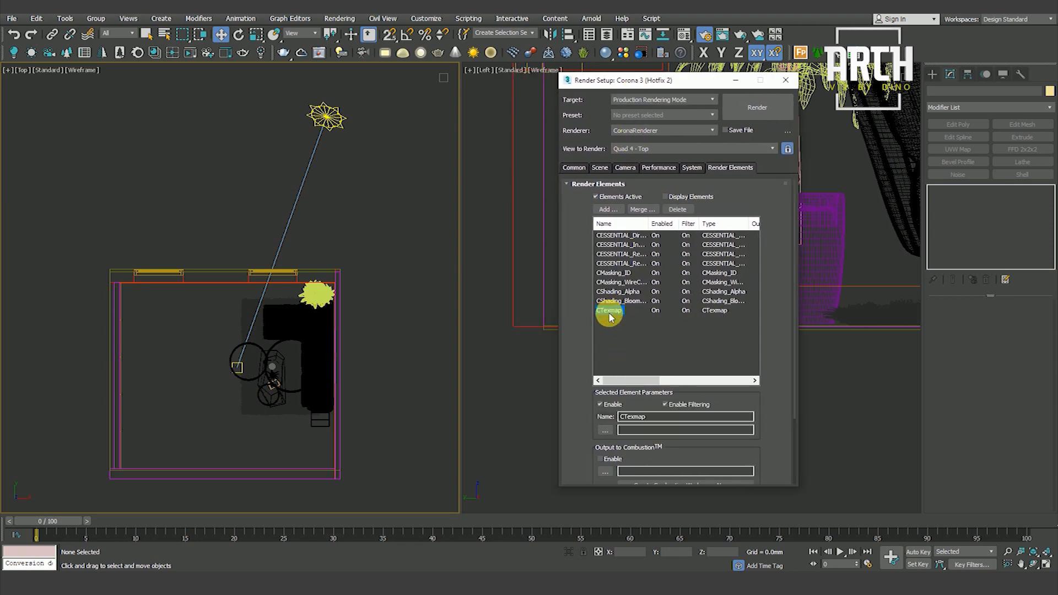
pyautogui.click(485, 365)
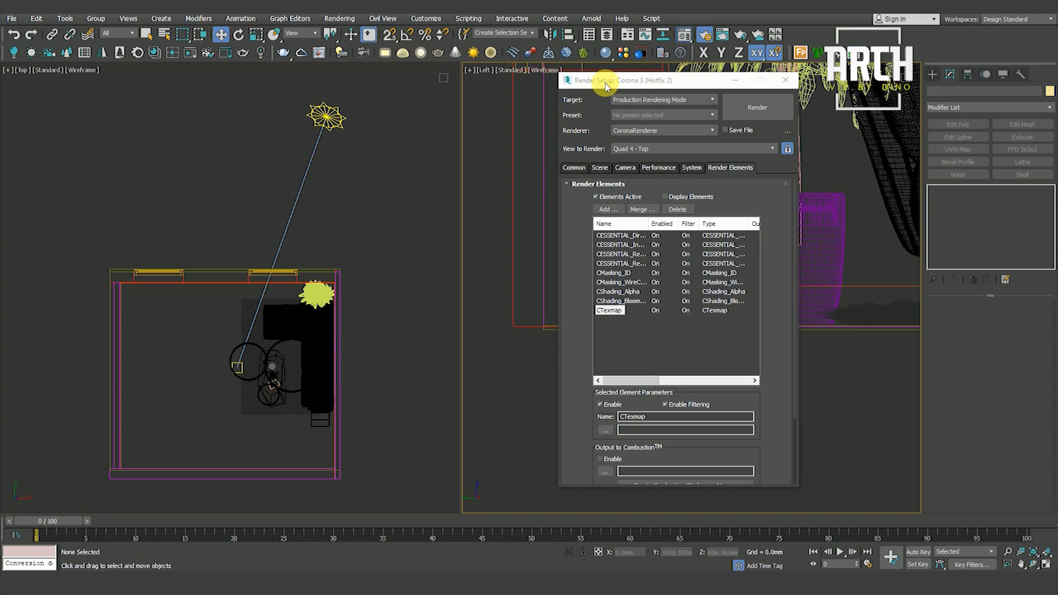
# Open the Material Editor beside Render Setup and change the 22 - Default slot to a CoronaMtl material.
pyautogui.click(685, 42)
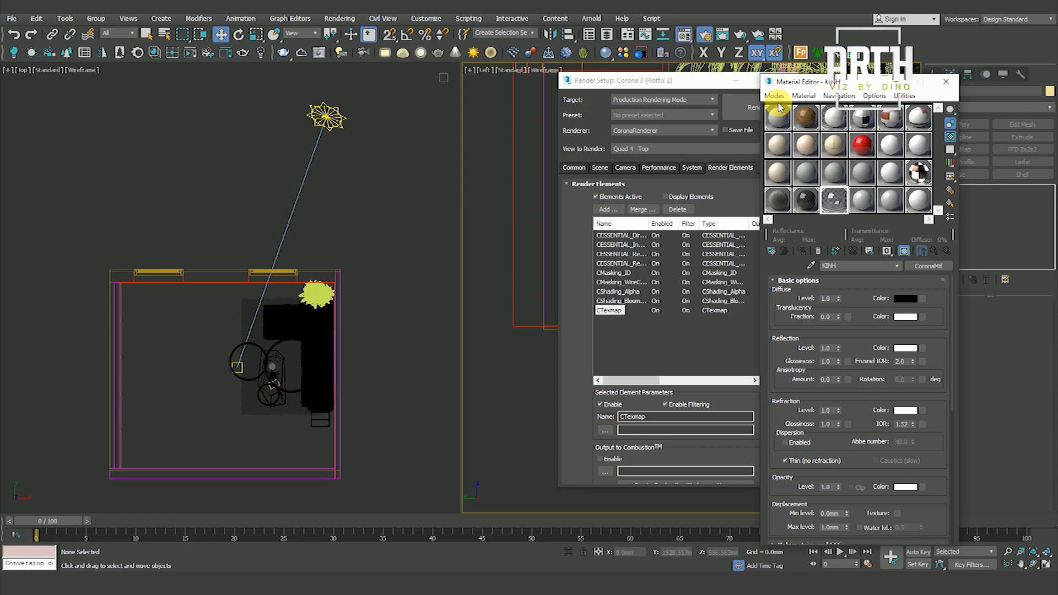
pyautogui.moveTo(829, 88); pyautogui.dragTo(351, 94)
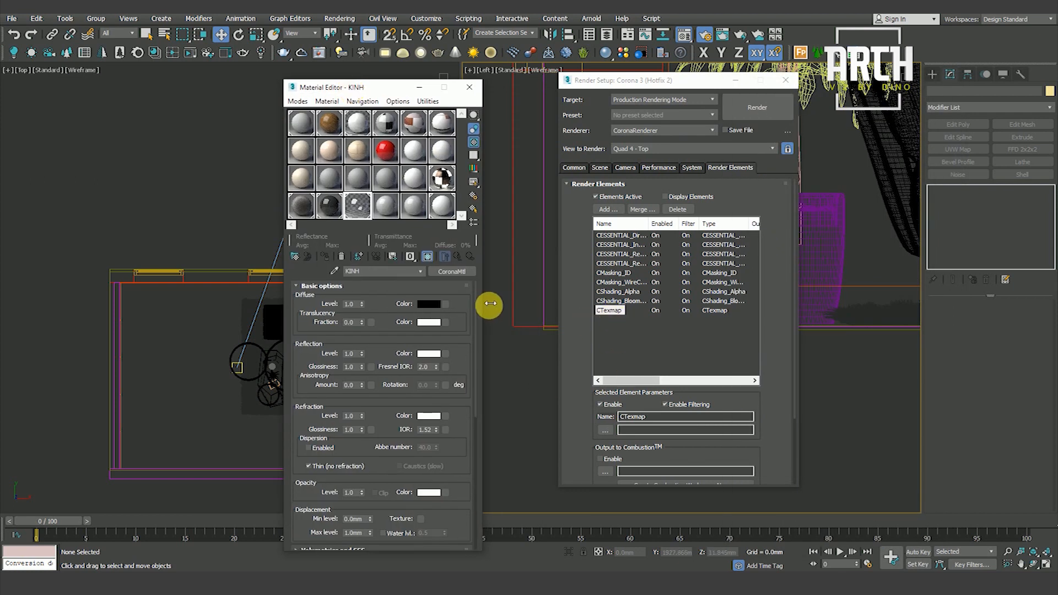
pyautogui.click(385, 204)
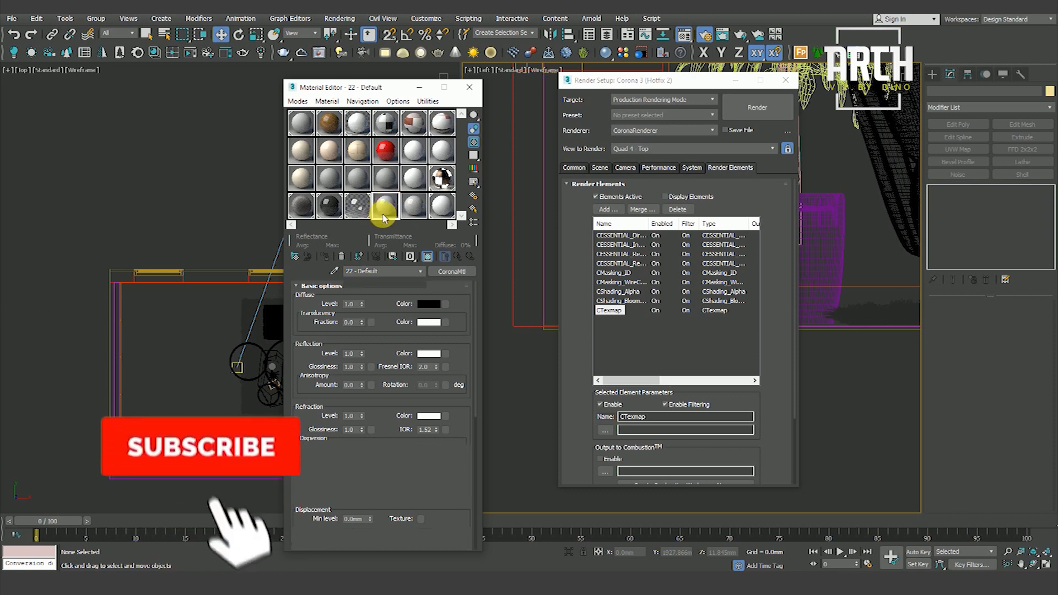
pyautogui.click(383, 206)
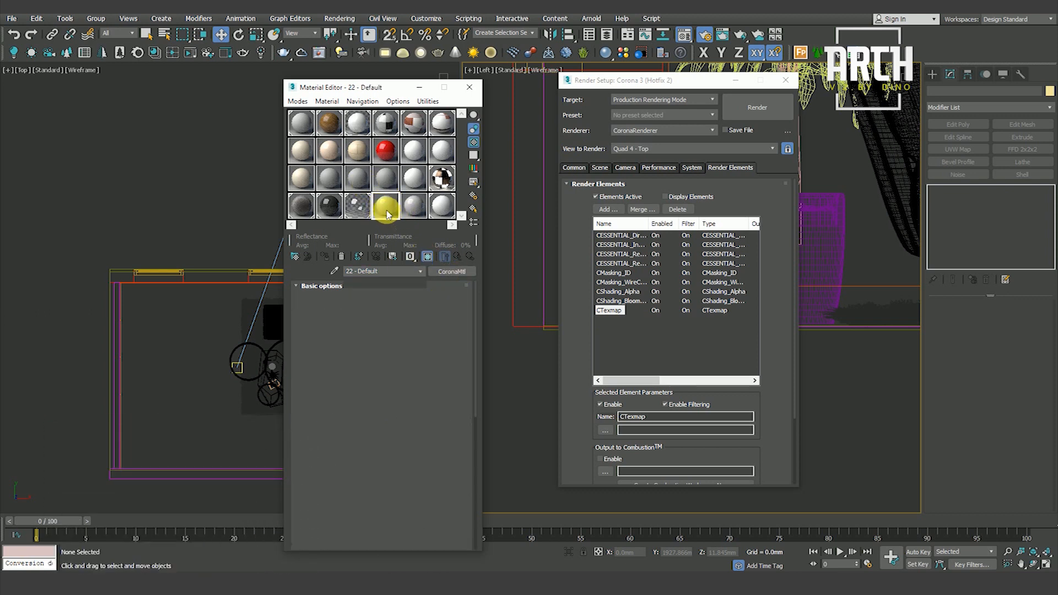
pyautogui.click(448, 274)
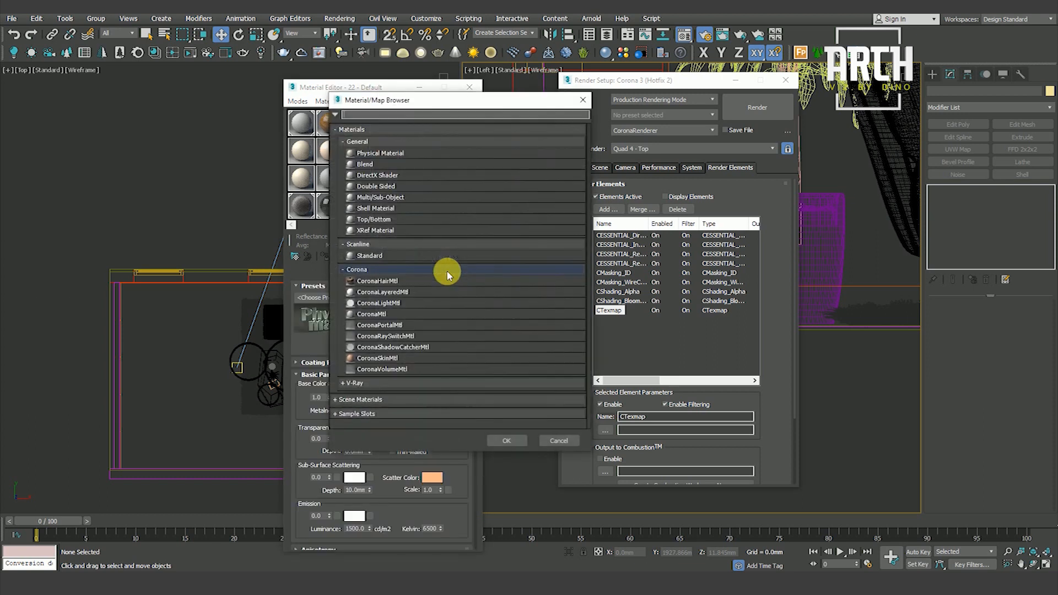
pyautogui.click(379, 313)
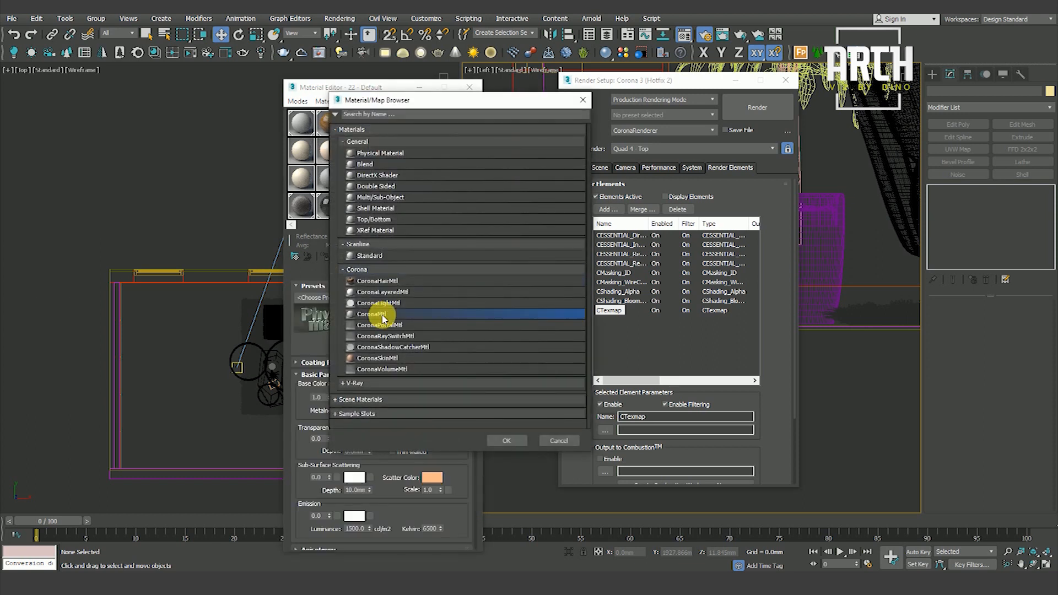
pyautogui.click(507, 441)
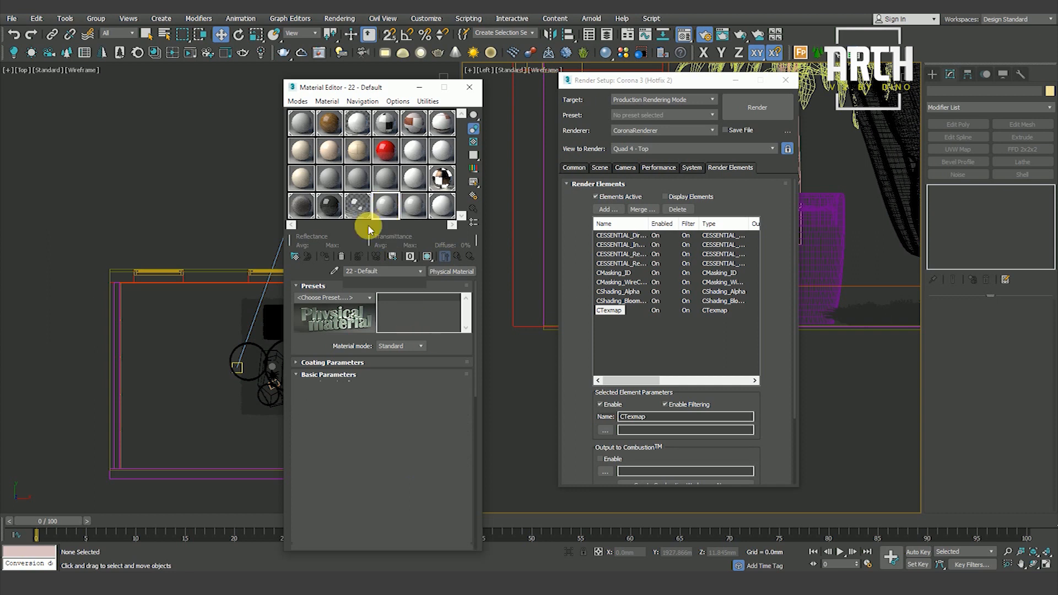
# Assign a CoronaAO map to the diffuse color of the 22 - Default material.
pyautogui.click(445, 304)
pyautogui.click(385, 171)
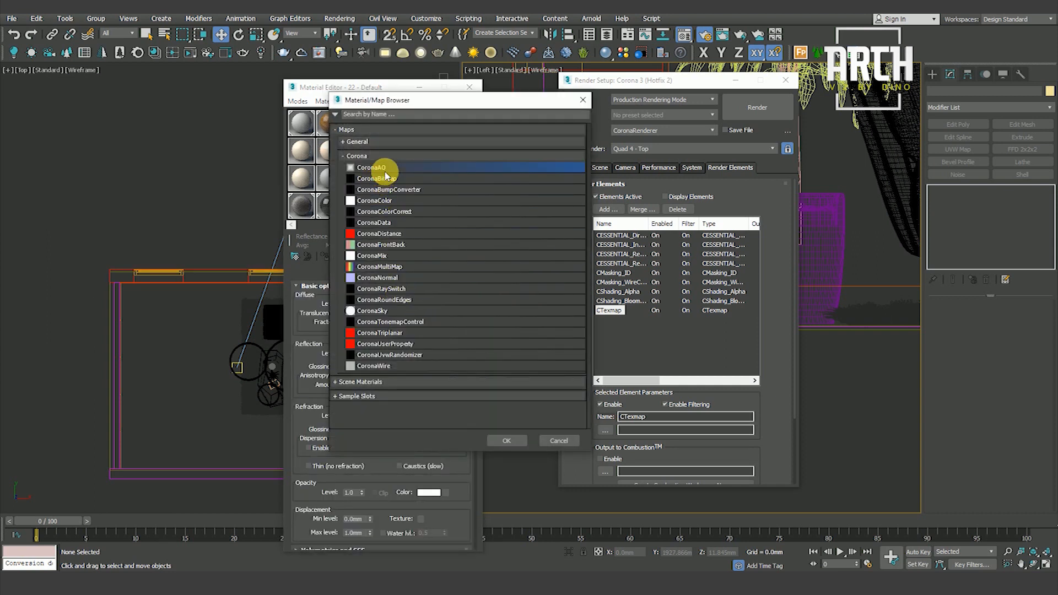
pyautogui.click(506, 441)
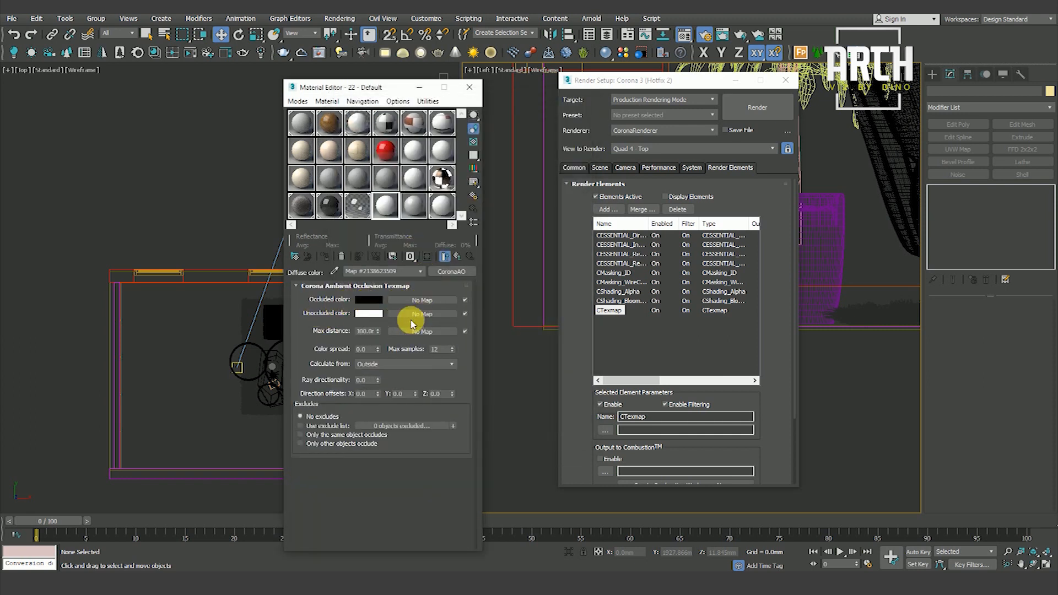
# Set the CoronaAO map's occluded color to a neutral grey with a value of 77.
pyautogui.click(369, 301)
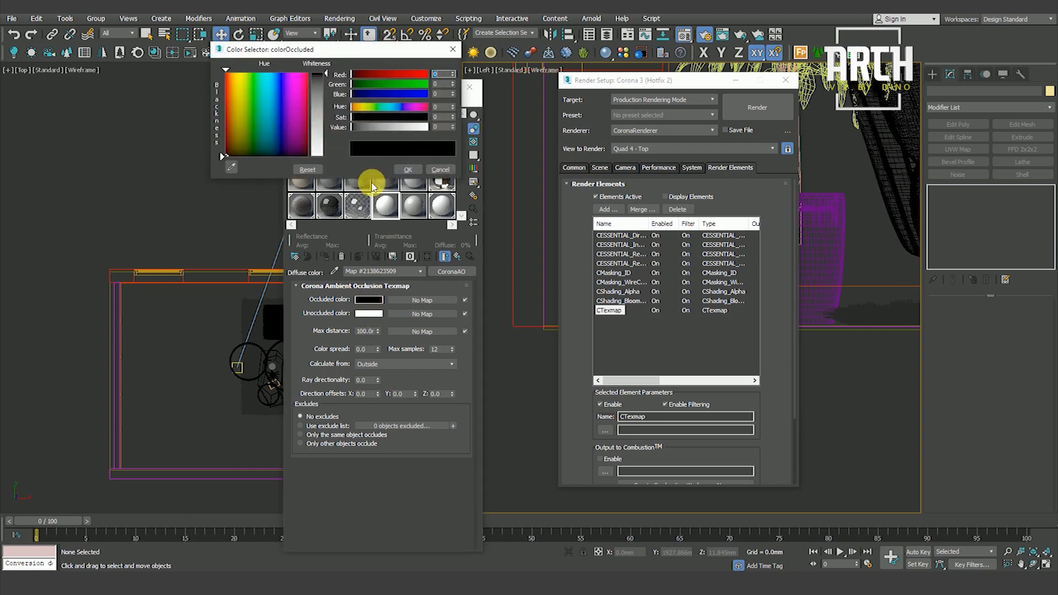
pyautogui.click(319, 94)
pyautogui.moveTo(319, 93); pyautogui.dragTo(319, 98)
pyautogui.click(403, 171)
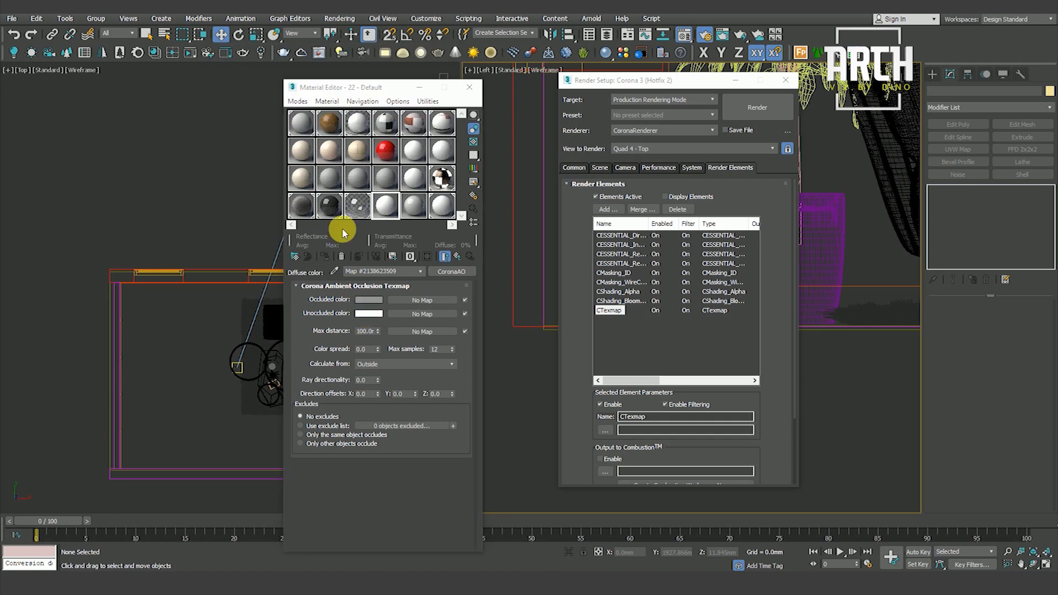
# Set the CoronaAO map's unoccluded color to light grey and its max distance to 50 mm.
pyautogui.click(368, 314)
pyautogui.click(317, 116)
pyautogui.click(317, 133)
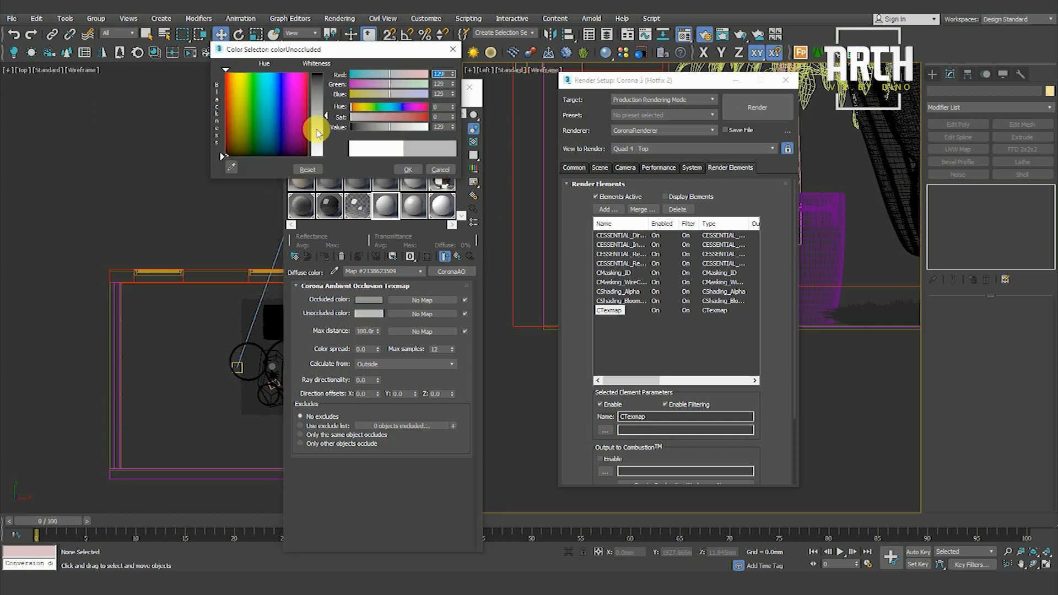
pyautogui.click(398, 171)
pyautogui.click(407, 171)
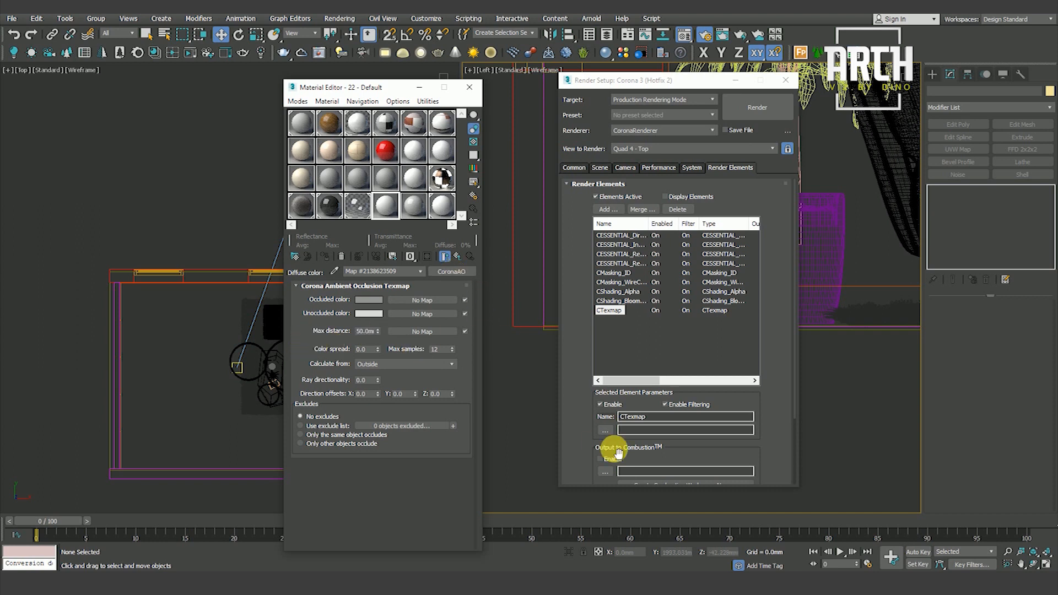
# Copy the CoronaAO map from the Material Editor into the Texmap slot of the CTexmap render element.
pyautogui.scroll(-3, 602, 280)
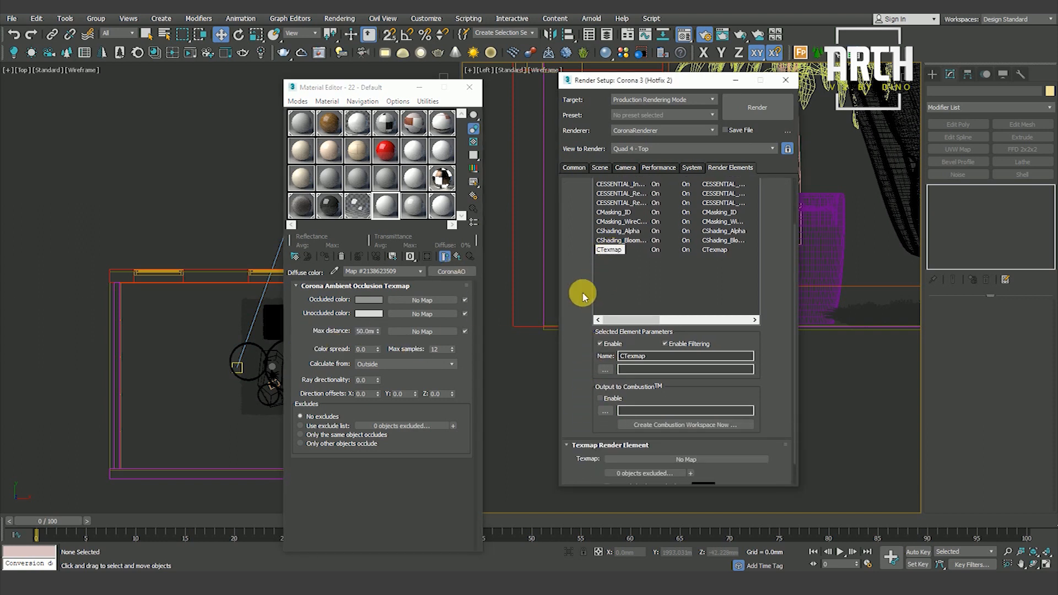
pyautogui.scroll(-1, 583, 295)
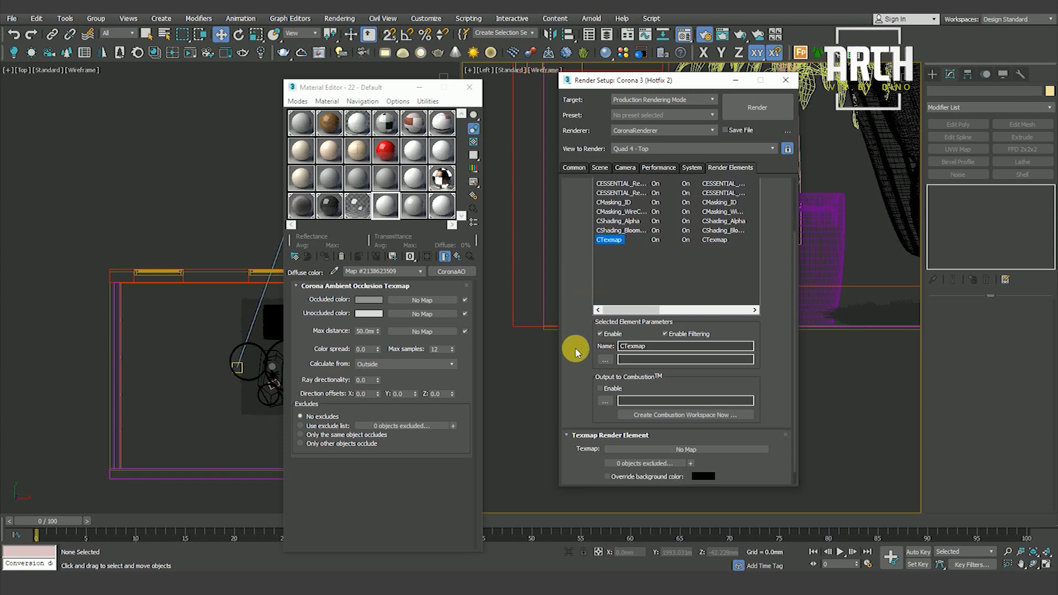
pyautogui.scroll(-1, 573, 330)
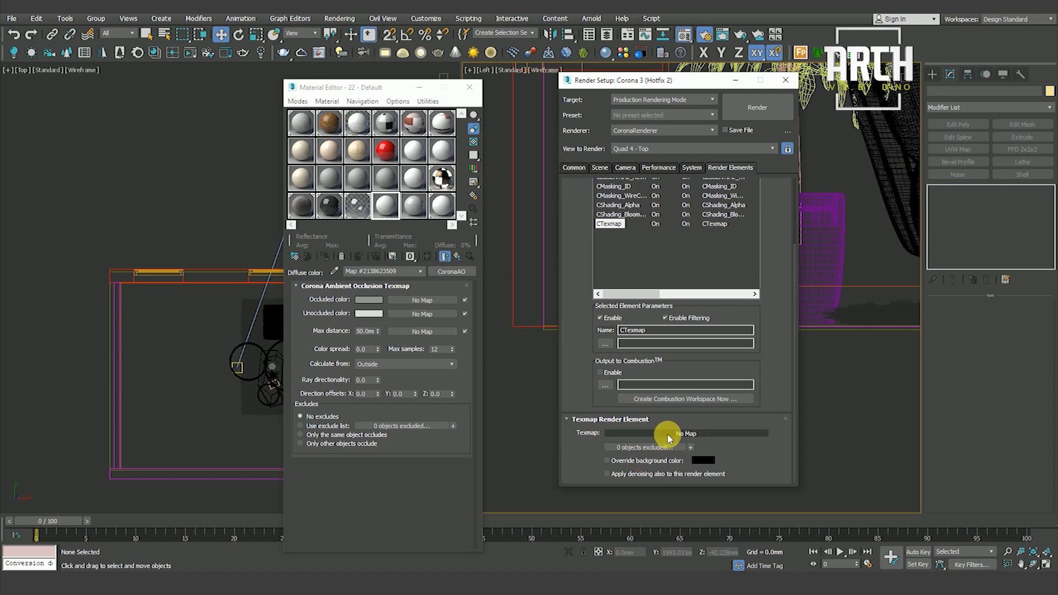
pyautogui.moveTo(450, 271); pyautogui.dragTo(661, 435)
pyautogui.click(654, 317)
pyautogui.click(468, 91)
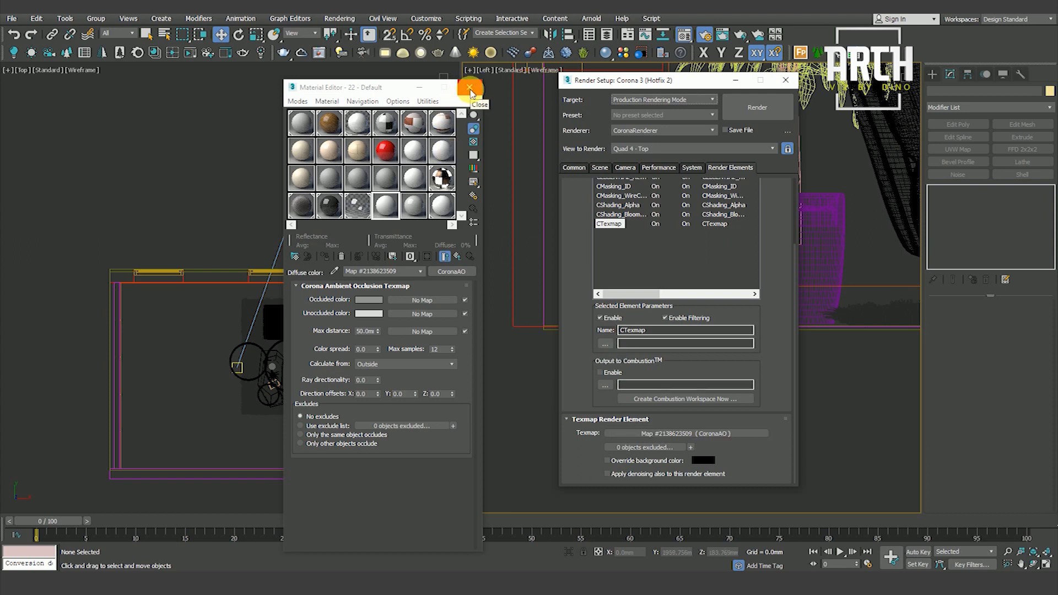
# Darken the CoronaAO map's occluded color to a grey value of 54 and close the Material Editor.
pyautogui.click(368, 299)
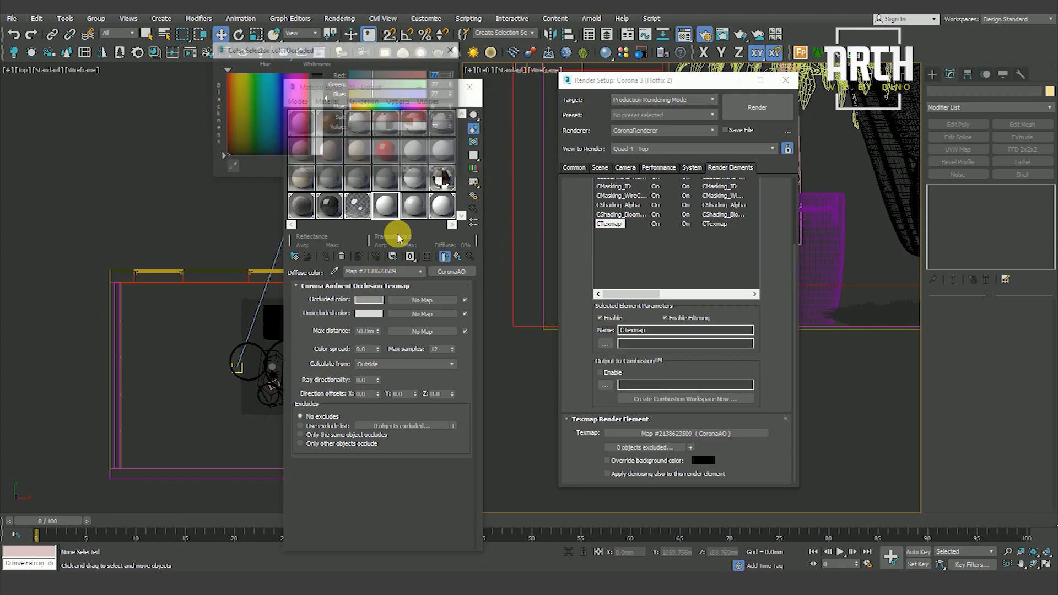
pyautogui.moveTo(316, 107); pyautogui.dragTo(317, 90)
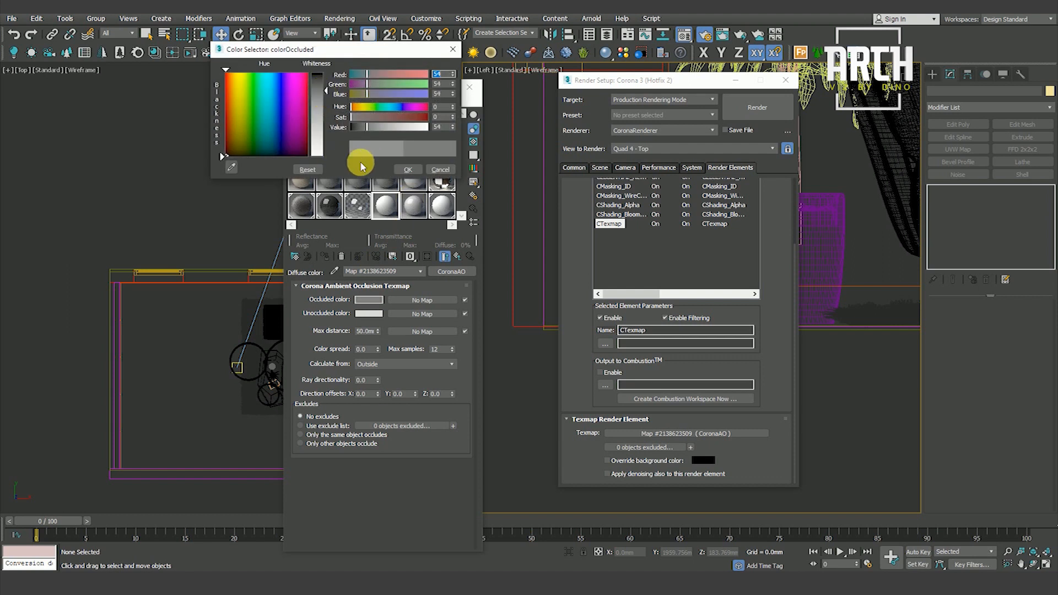
pyautogui.click(408, 169)
pyautogui.click(469, 88)
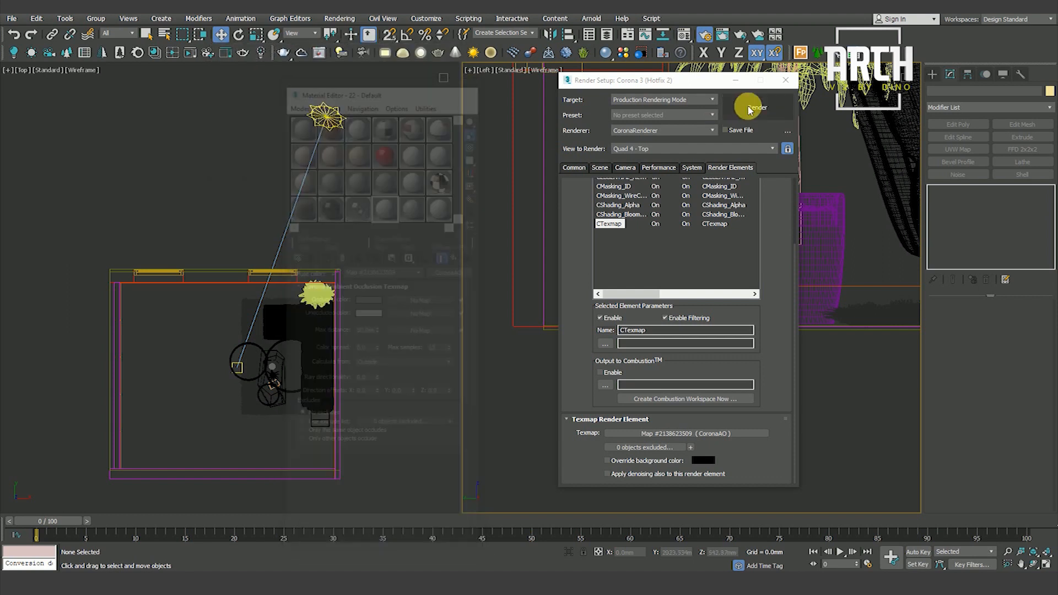
# Switch the Top viewport to PhysCamera001 with default shading and check the framing with safe frames.
pyautogui.click(396, 254)
pyautogui.press('c')
pyautogui.press('F4')
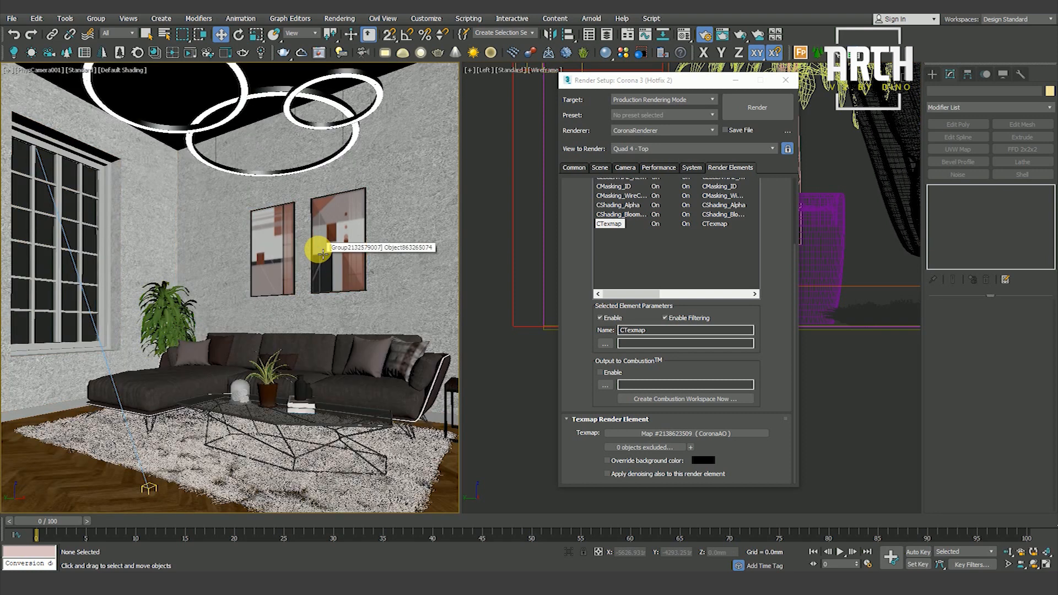
pyautogui.hotkey('shift', 'f')
pyautogui.hotkey('shift', 'f')
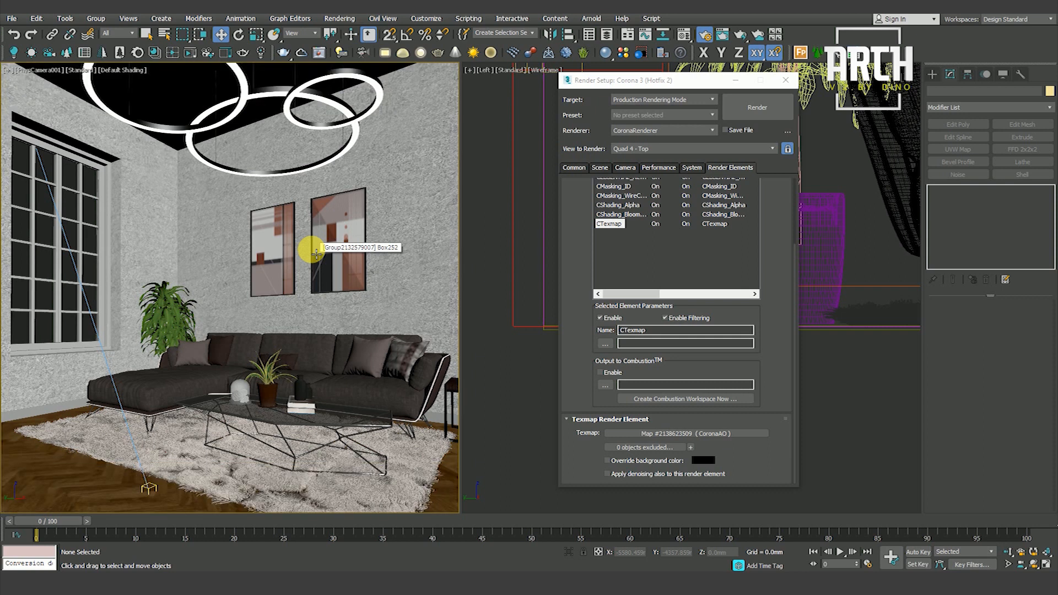
pyautogui.hotkey('shift', 'f')
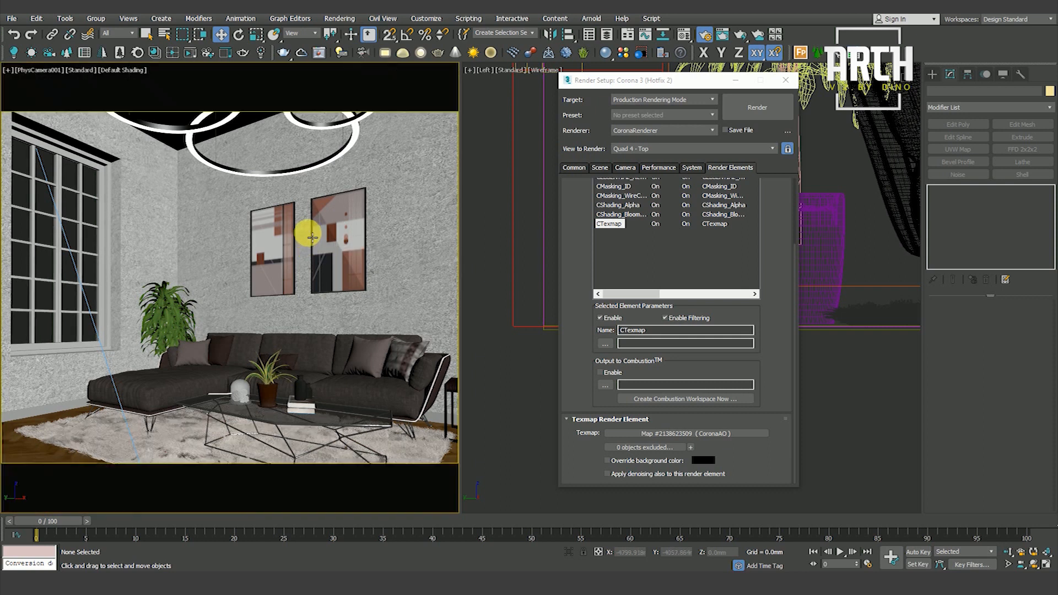
pyautogui.hotkey('shift', 'f')
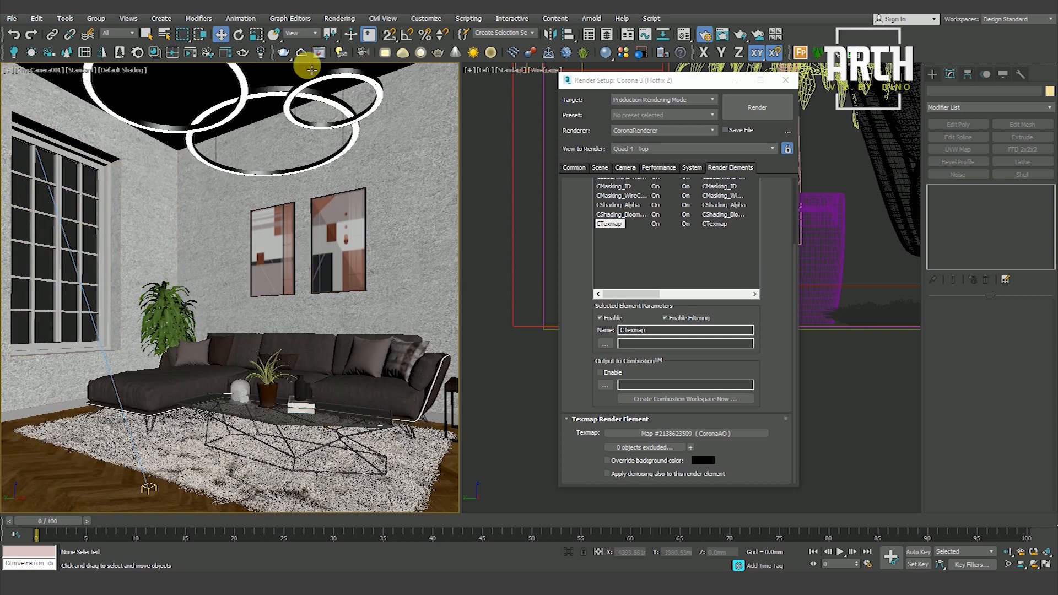
# Reopen Render Setup for the camera view, set the output image aspect to 1.2 and lock it.
pyautogui.click(339, 18)
pyautogui.click(363, 85)
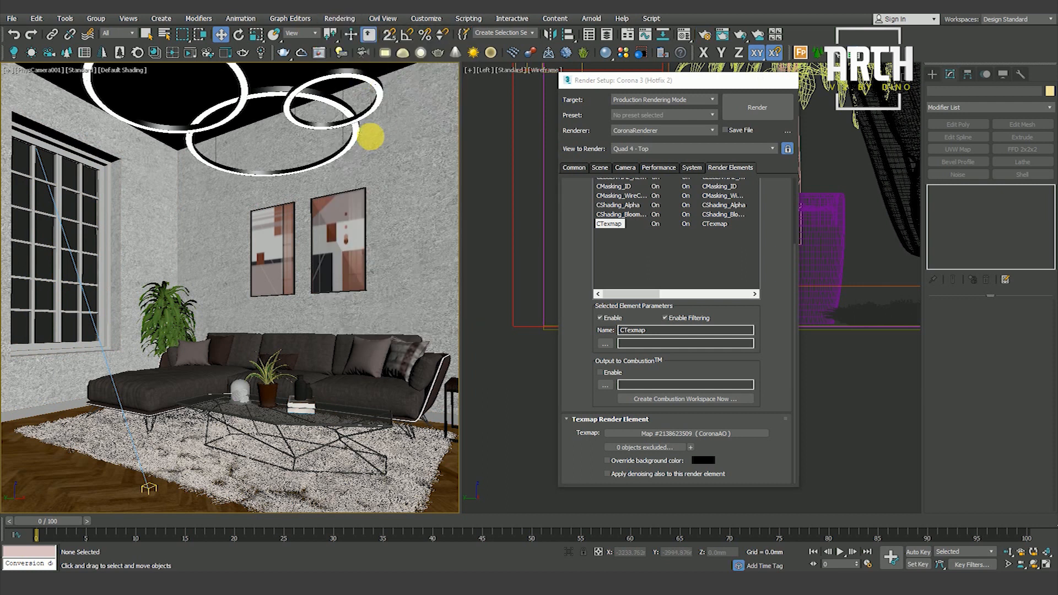
pyautogui.click(339, 18)
pyautogui.click(365, 86)
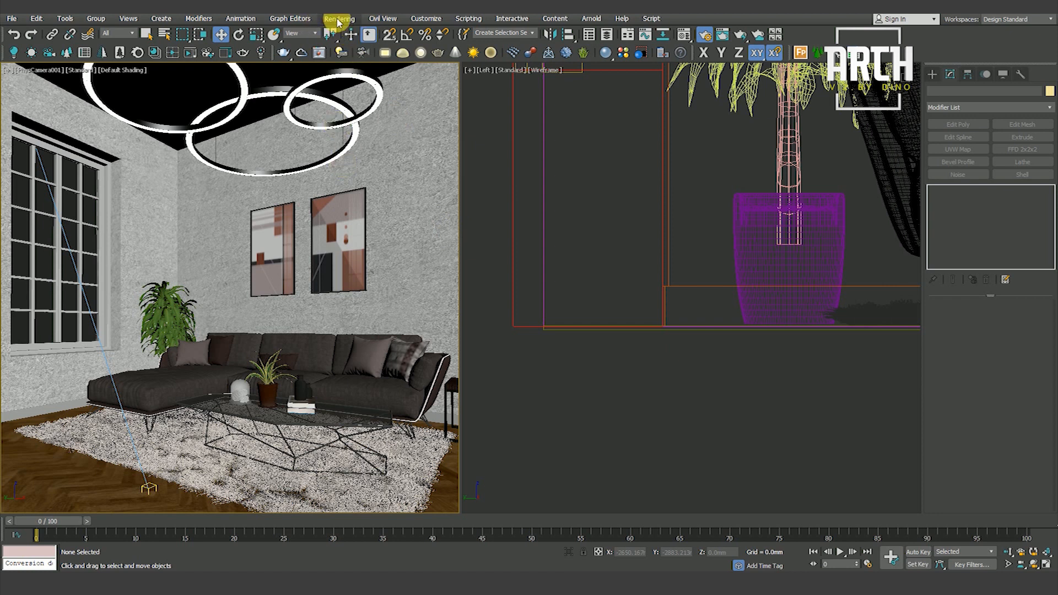
pyautogui.press('F10')
pyautogui.click(573, 167)
pyautogui.doubleClick(644, 349)
pyautogui.write('1.2')
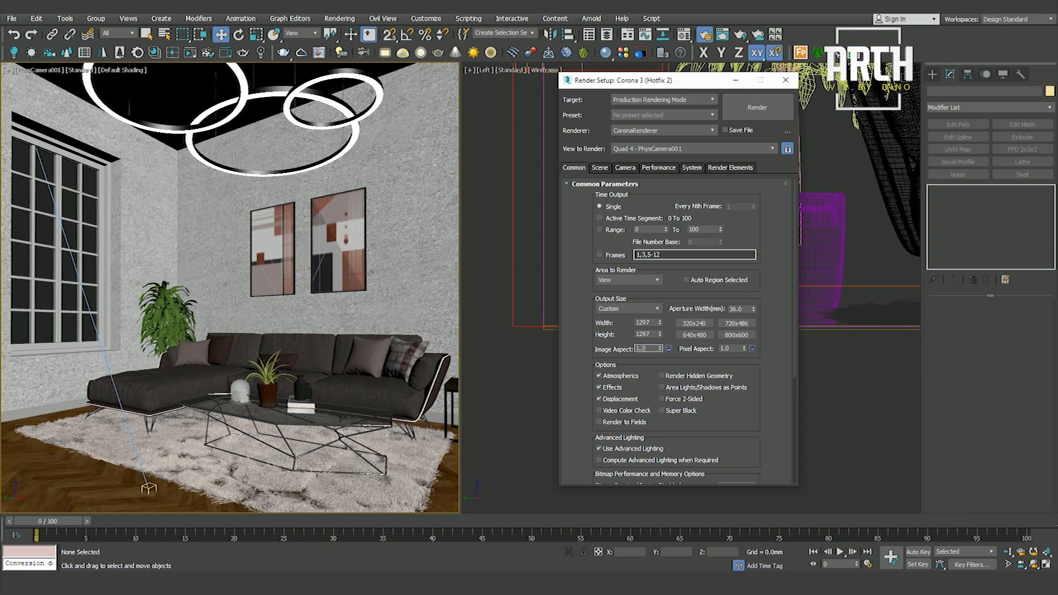
pyautogui.click(669, 348)
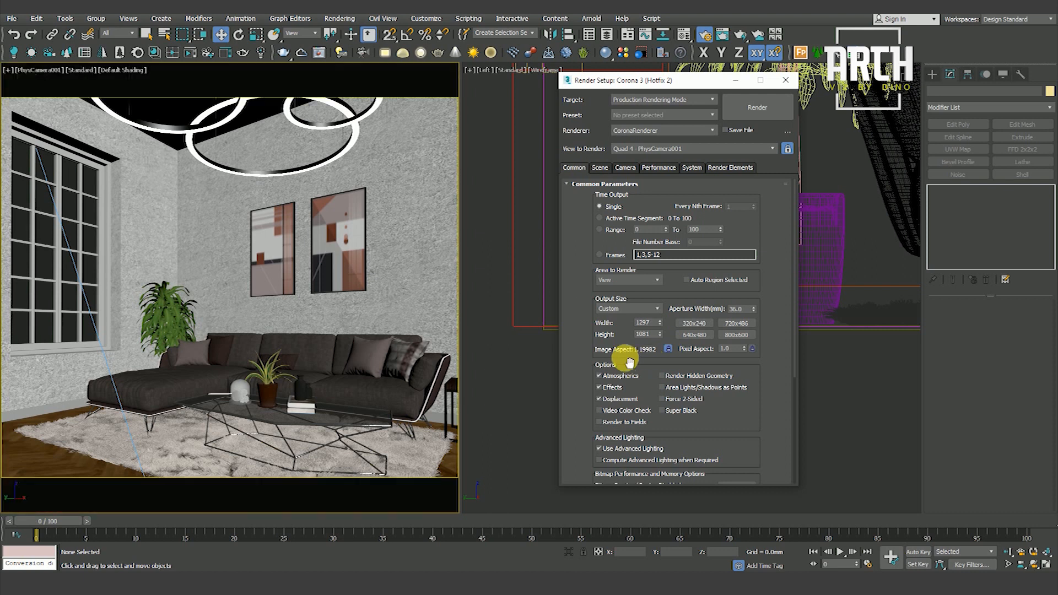
# Unlock the output image aspect and compare ratios of 1.1 and 1 in the camera view.
pyautogui.click(668, 350)
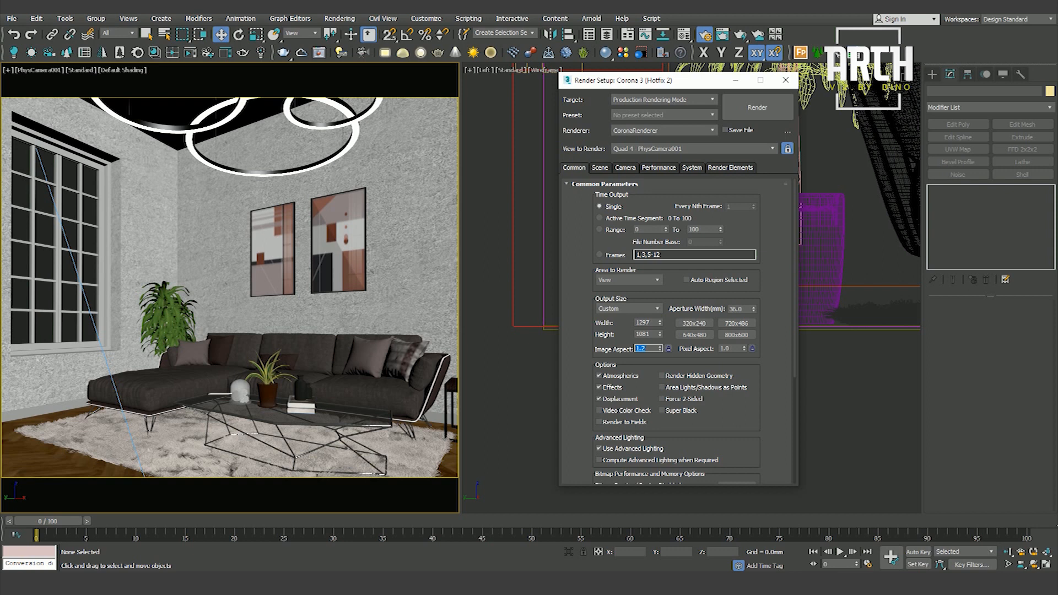
pyautogui.write('1.1')
pyautogui.press('Return')
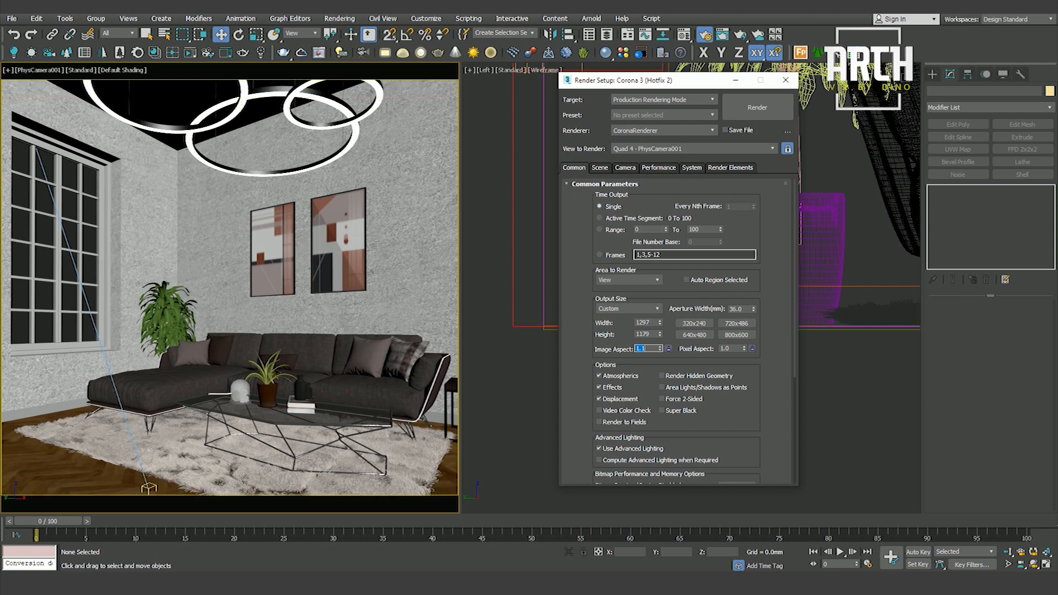
pyautogui.write('1')
pyautogui.press('Return')
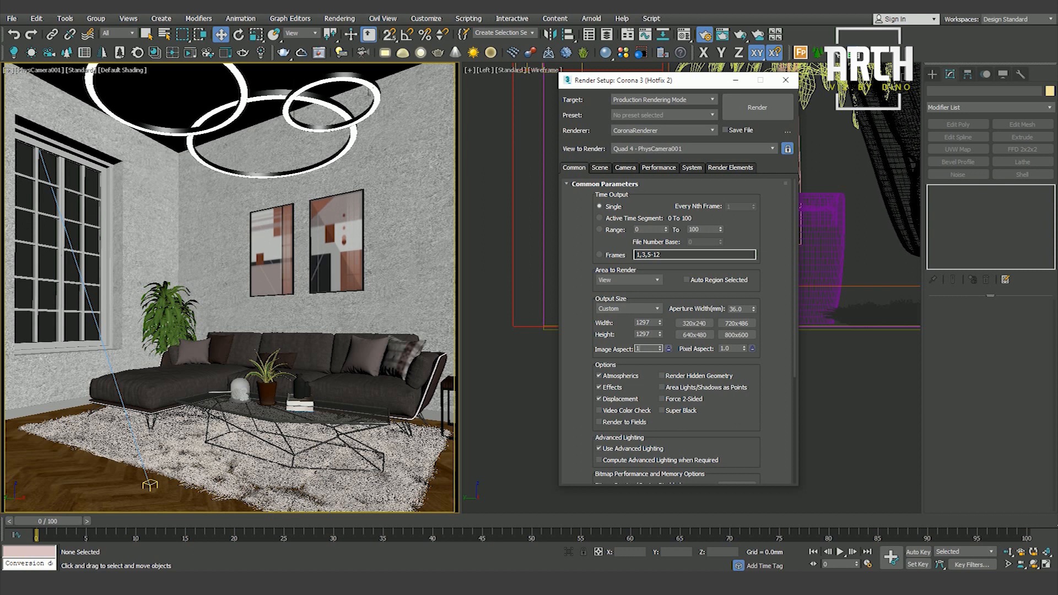
pyautogui.press('Return')
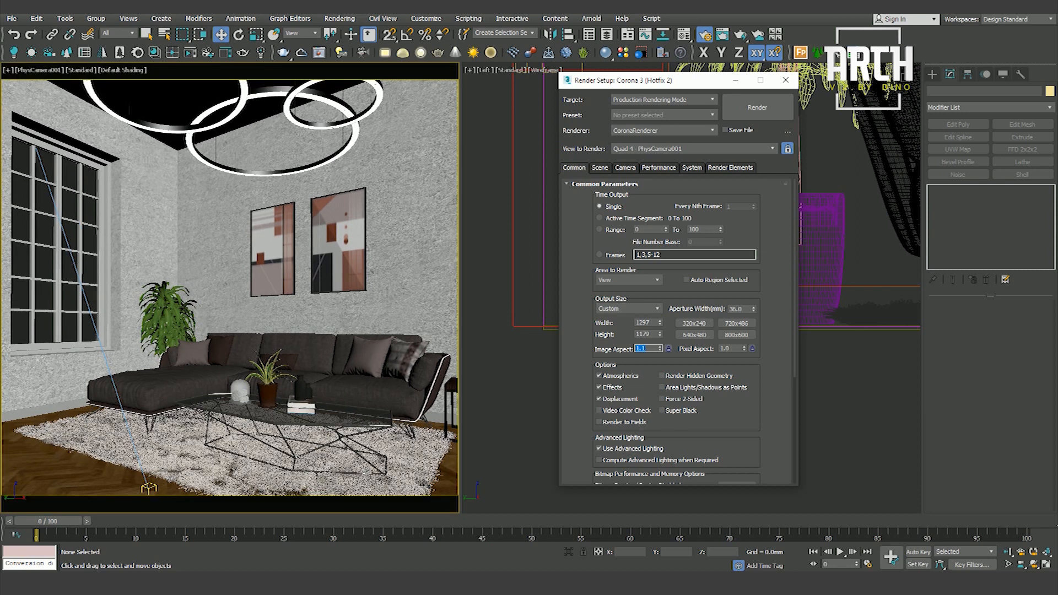
# Set the image aspect to a square ratio of 1, lock it, and set the output height to 1080.
pyautogui.write('1')
pyautogui.press('Return')
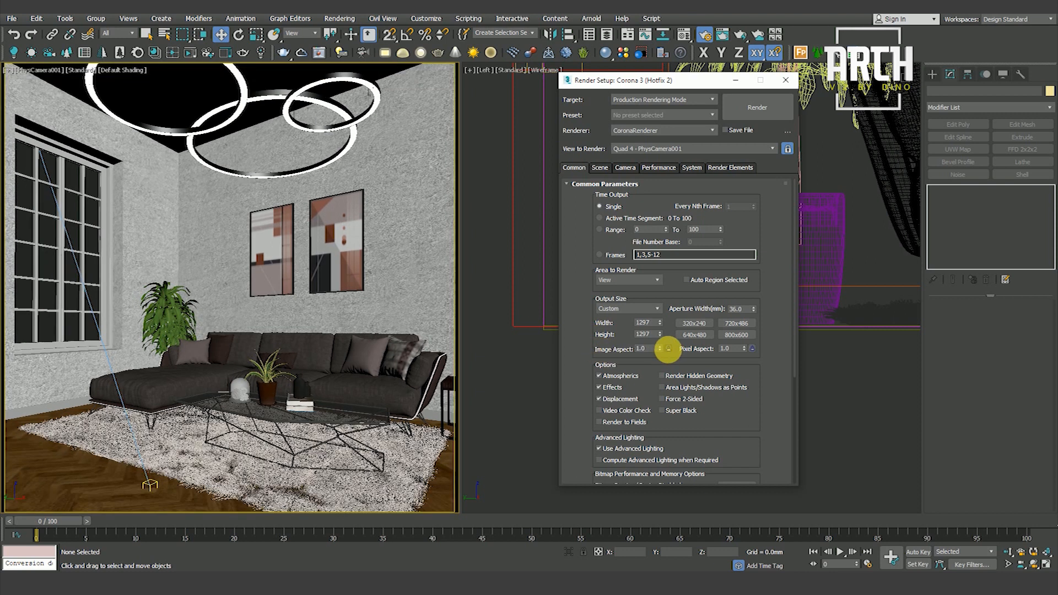
pyautogui.doubleClick(642, 334)
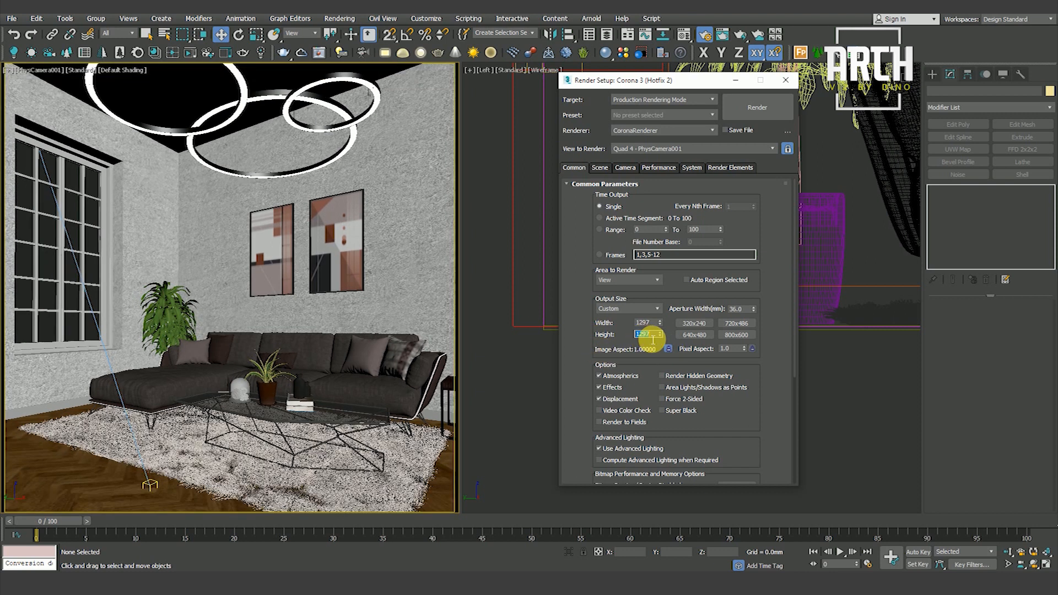
pyautogui.write('1080')
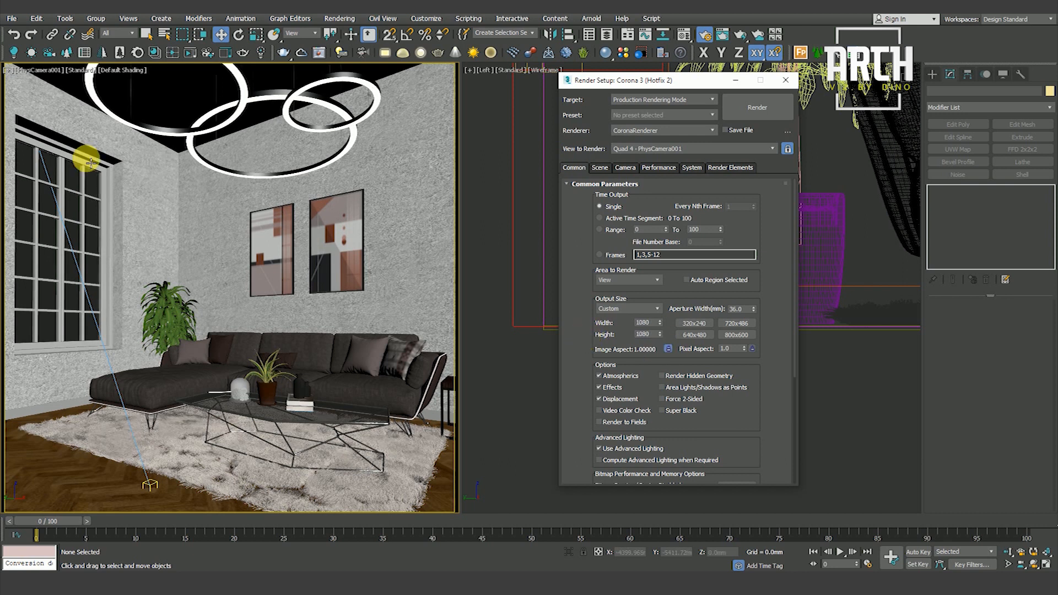
pyautogui.press('F4')
pyautogui.press('F4')
pyautogui.press('F4')
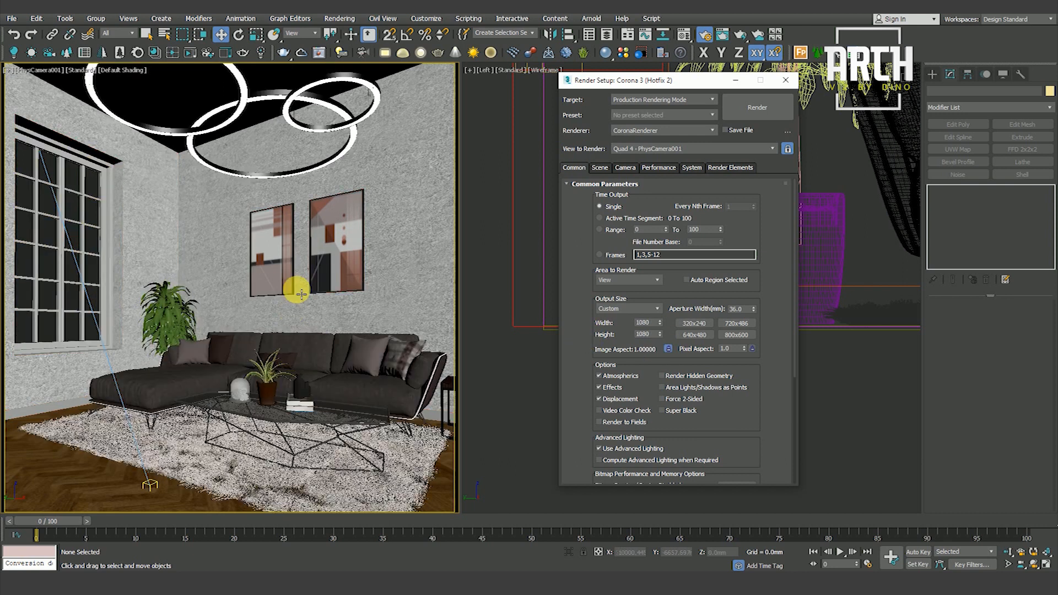
pyautogui.press('F4')
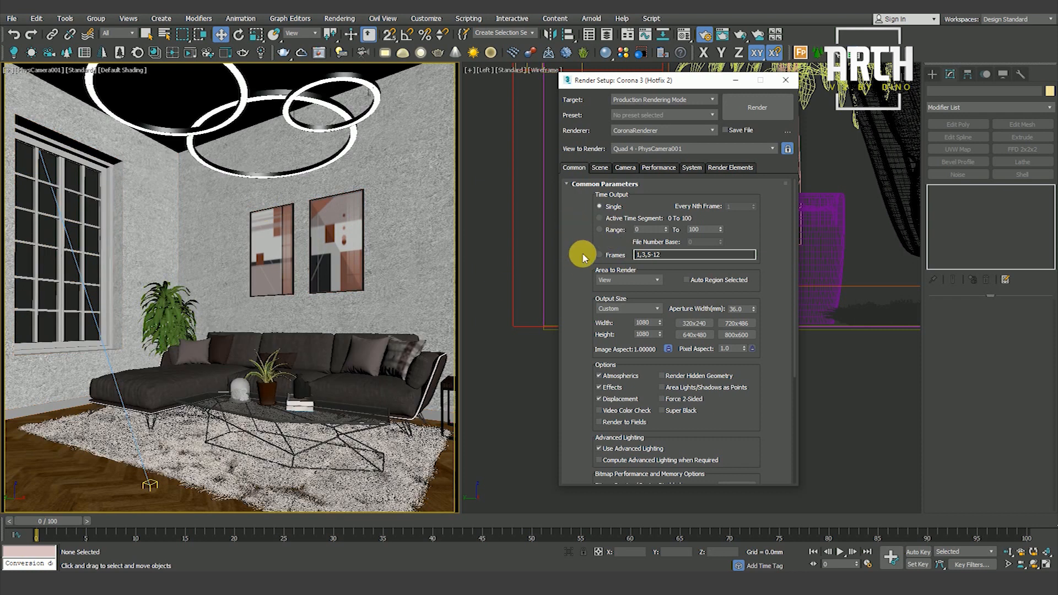
pyautogui.click(586, 185)
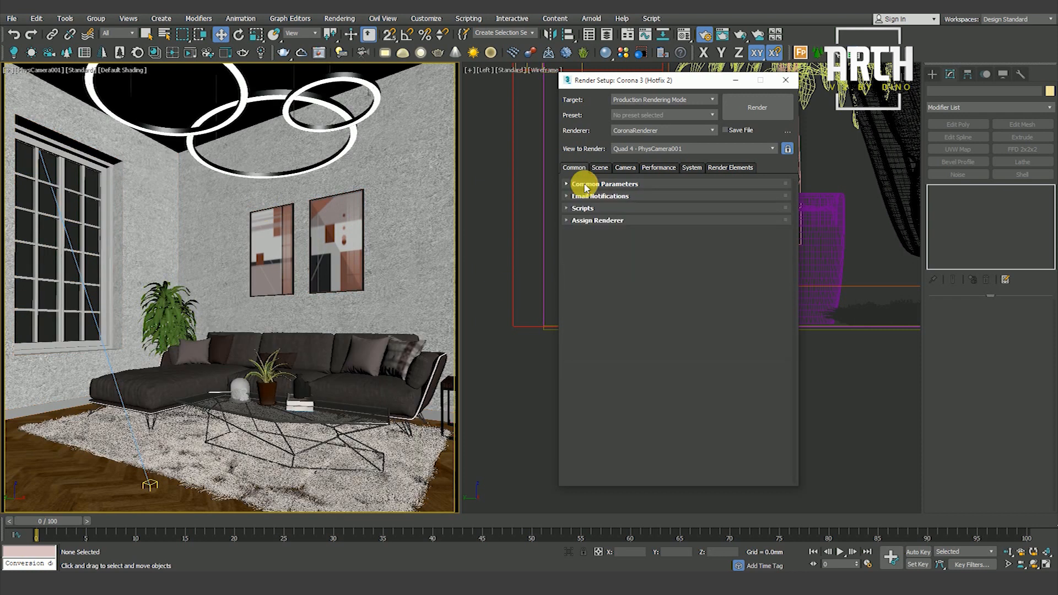
pyautogui.click(585, 186)
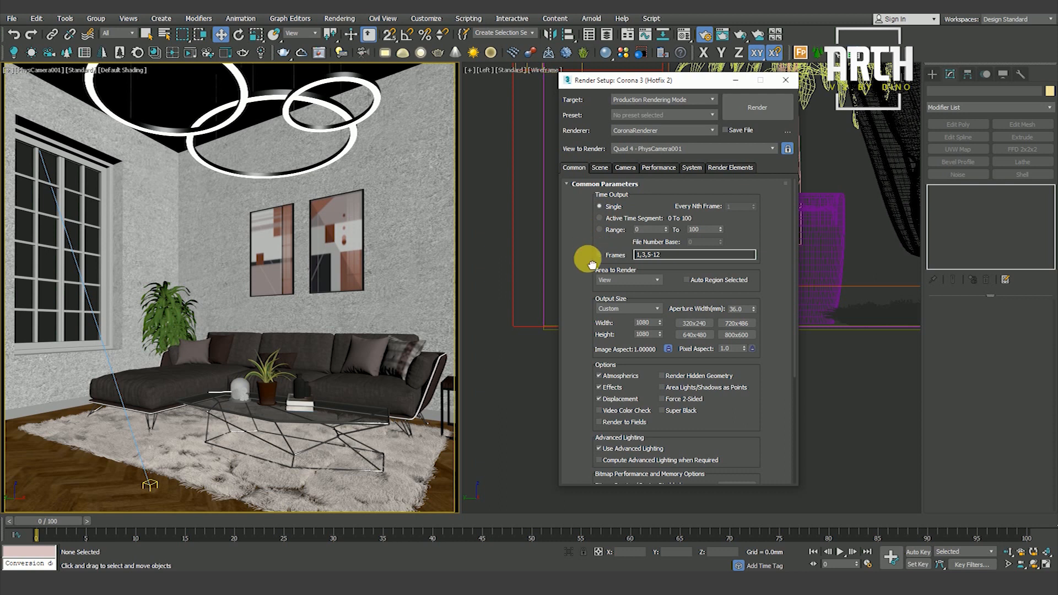
# Check the scene environment and render element settings, switch the camera viewport to wireframe, and start the production render of PhysCamera001.
pyautogui.click(599, 167)
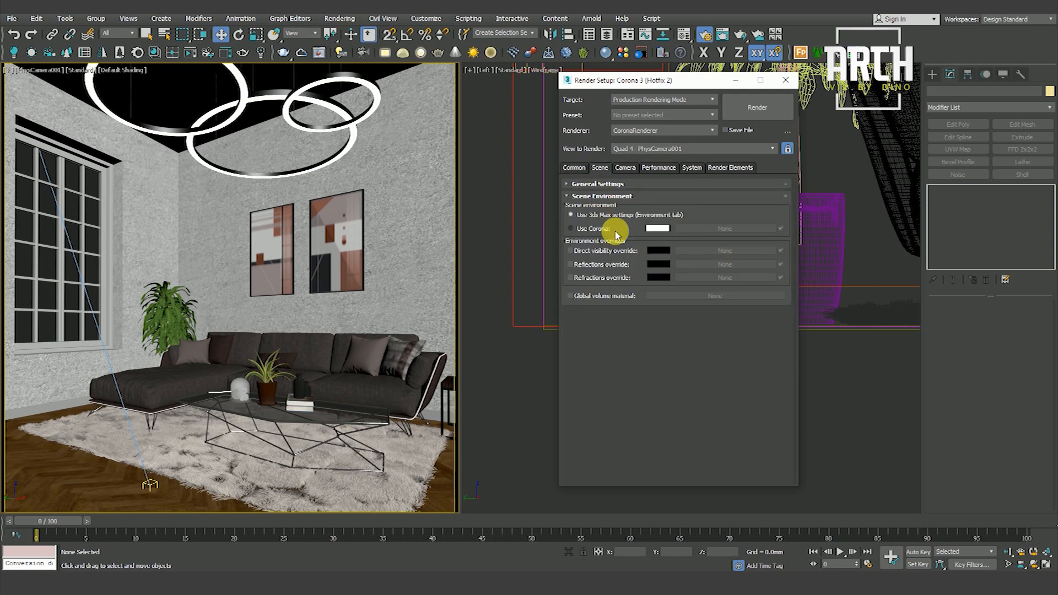
pyautogui.click(730, 167)
pyautogui.press('F3')
pyautogui.press('F3')
pyautogui.press('F3')
pyautogui.click(752, 104)
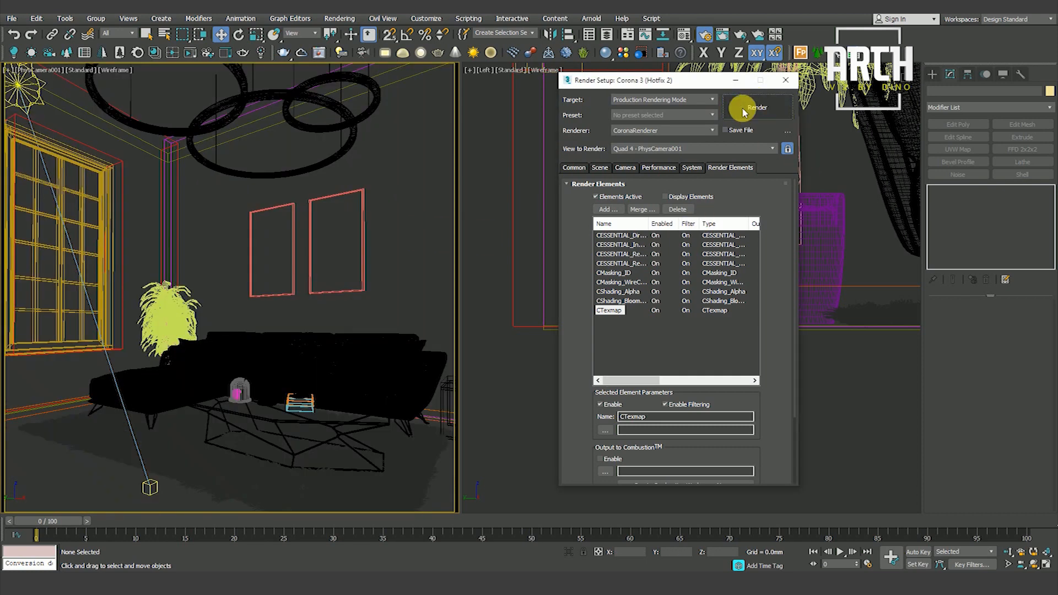